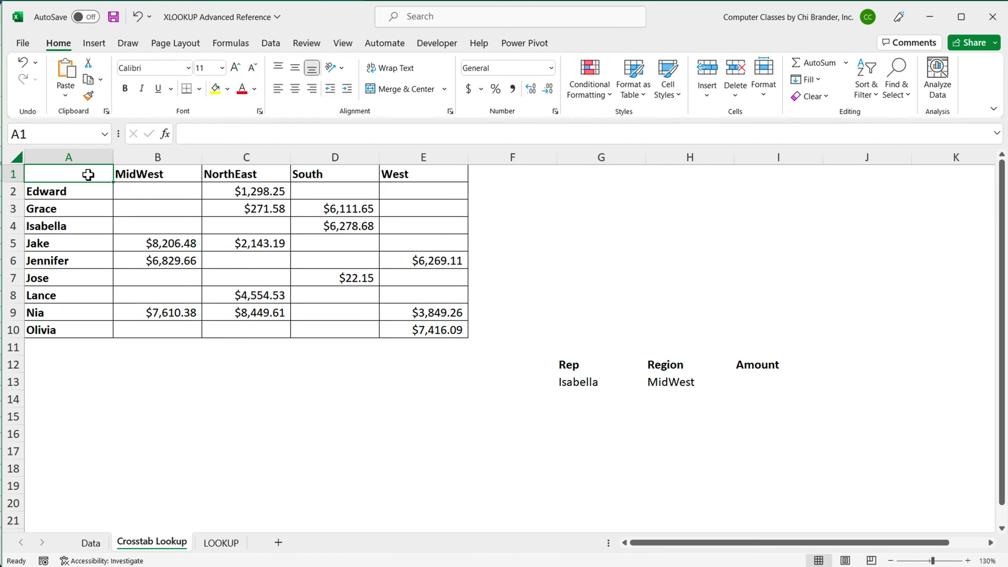
Examine the rep-by-region crosstab in A1:E10 and how the Rep and Region criteria in G13:H13 point to an amount.
left_click_drag(87, 175, 429, 331)
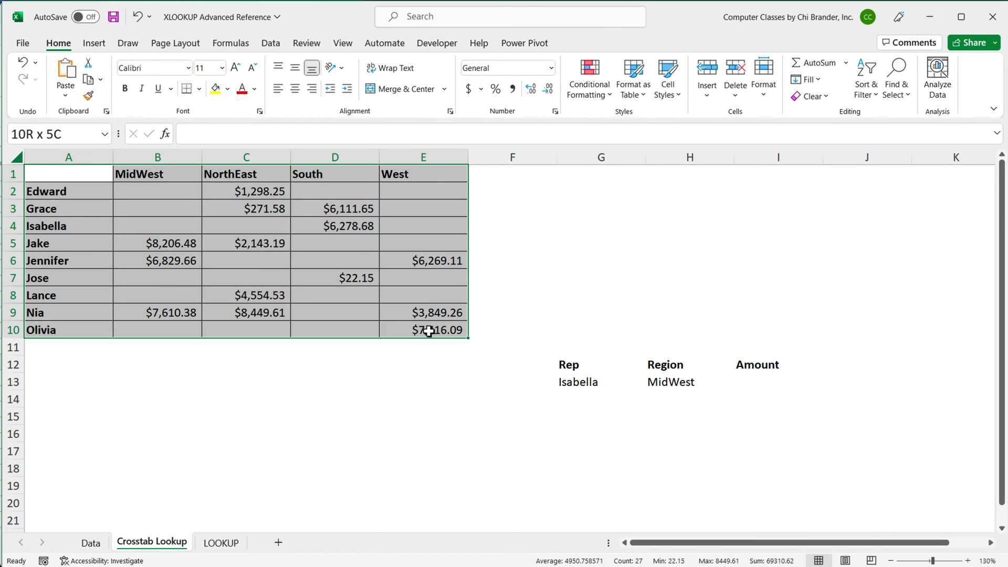
left_click(585, 383)
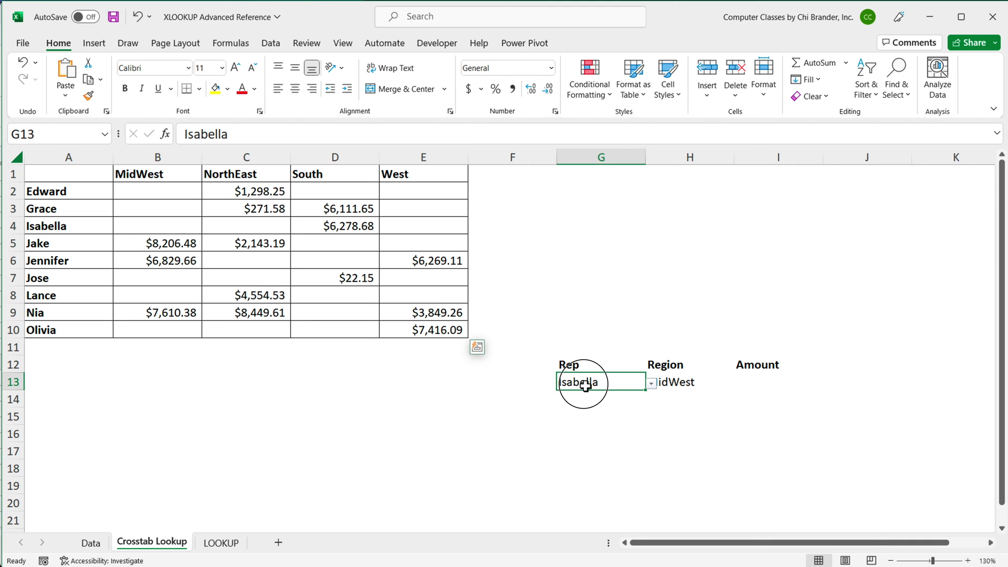
left_click(659, 382)
left_click(603, 382)
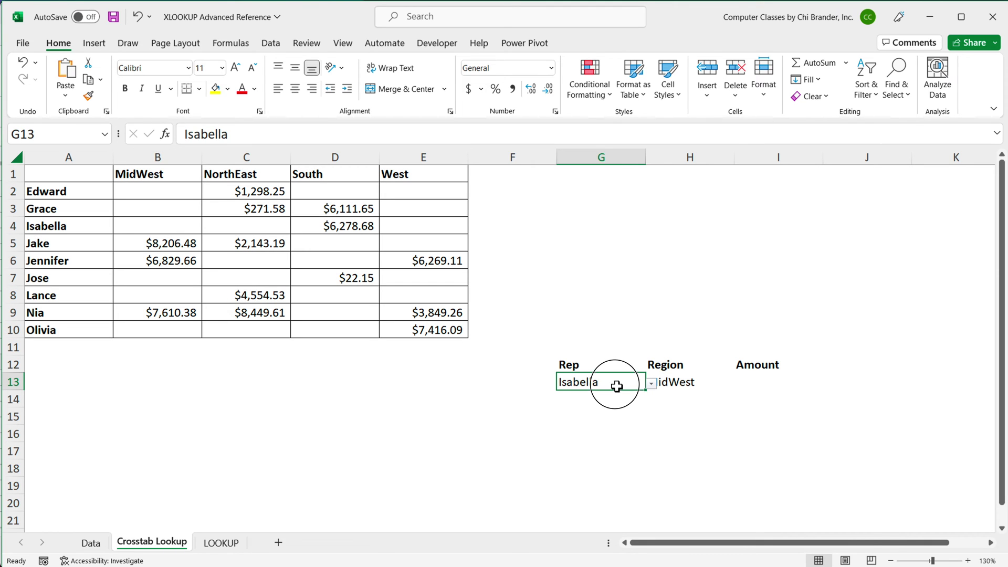
left_click(687, 384)
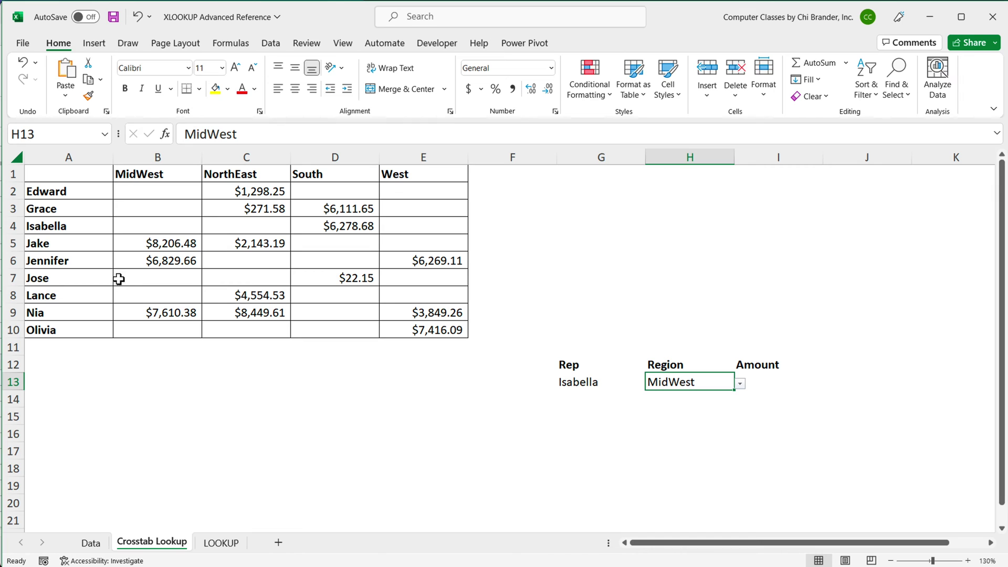
left_click(158, 229)
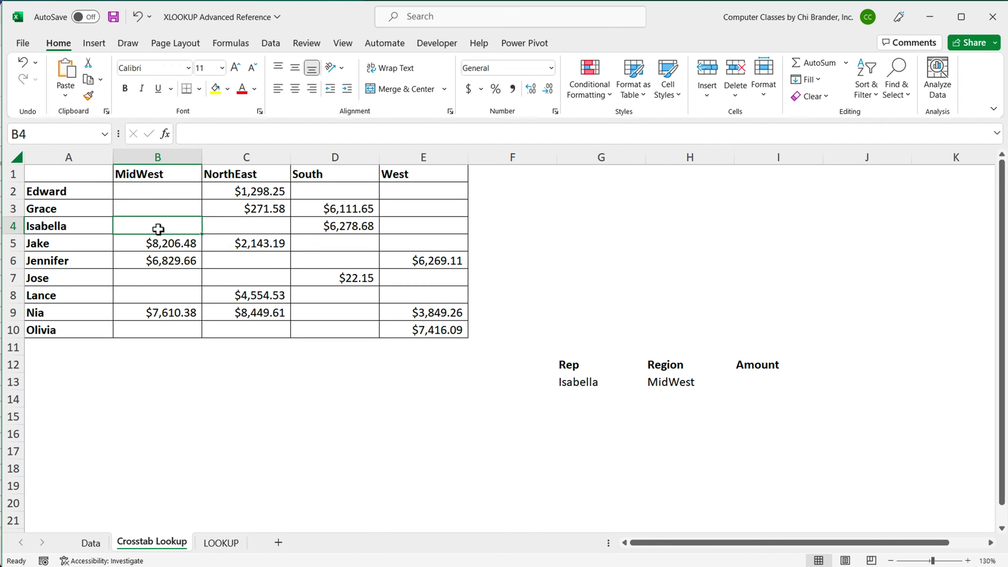
left_click_drag(142, 175, 140, 231)
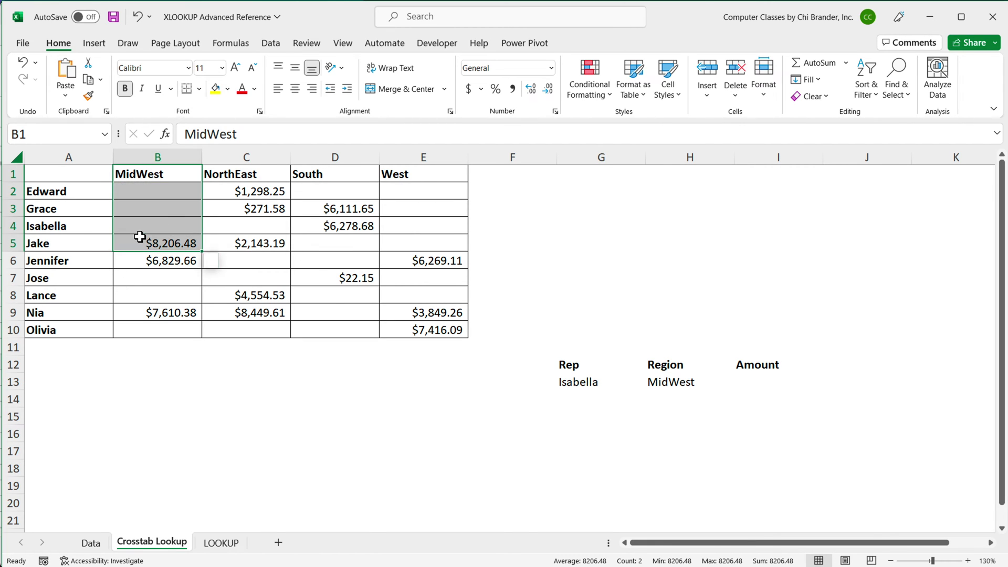
left_click(68, 227)
left_click(144, 232)
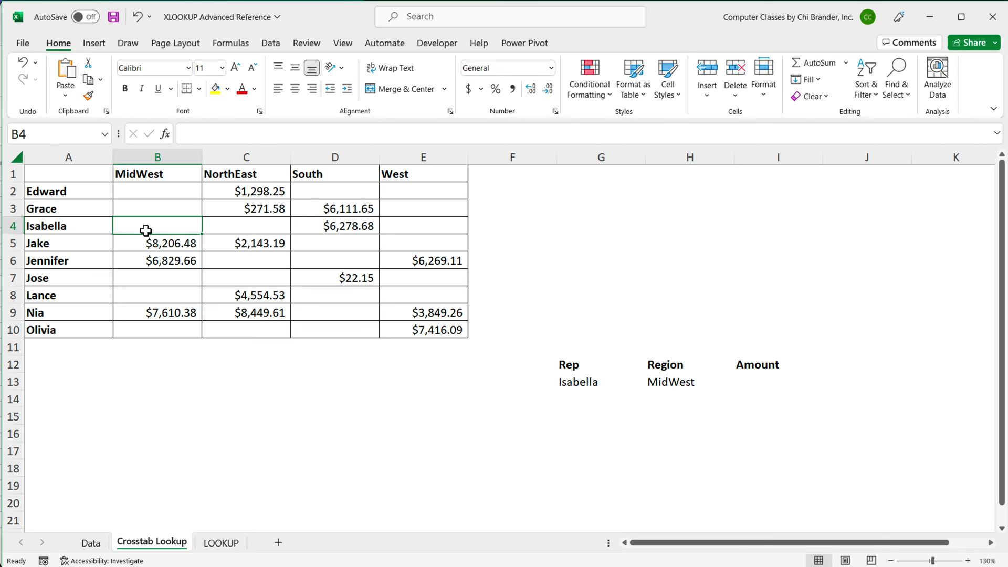
left_click(171, 243)
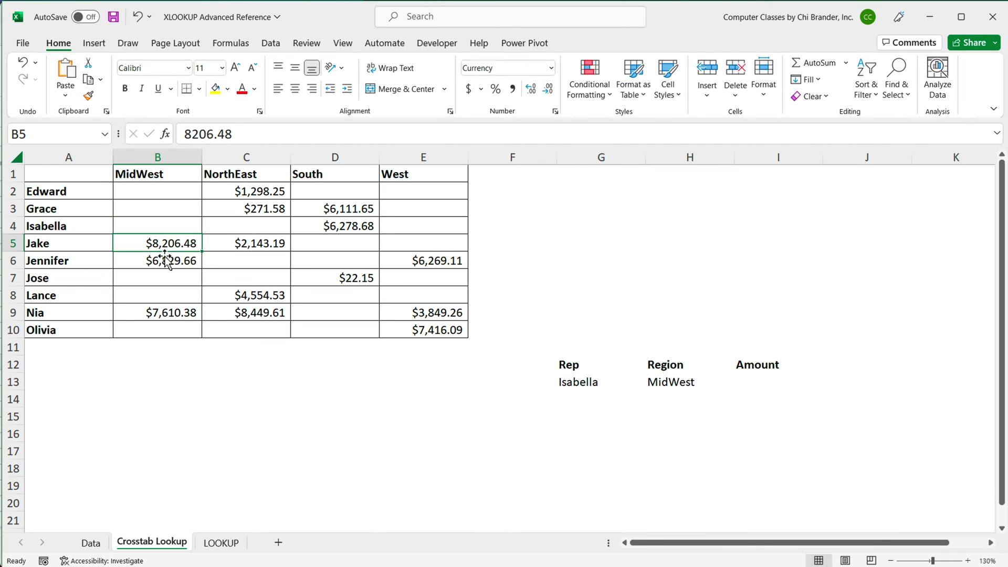
Set the Rep criterion in G13 to the sales rep listed in A5.
left_click(630, 383)
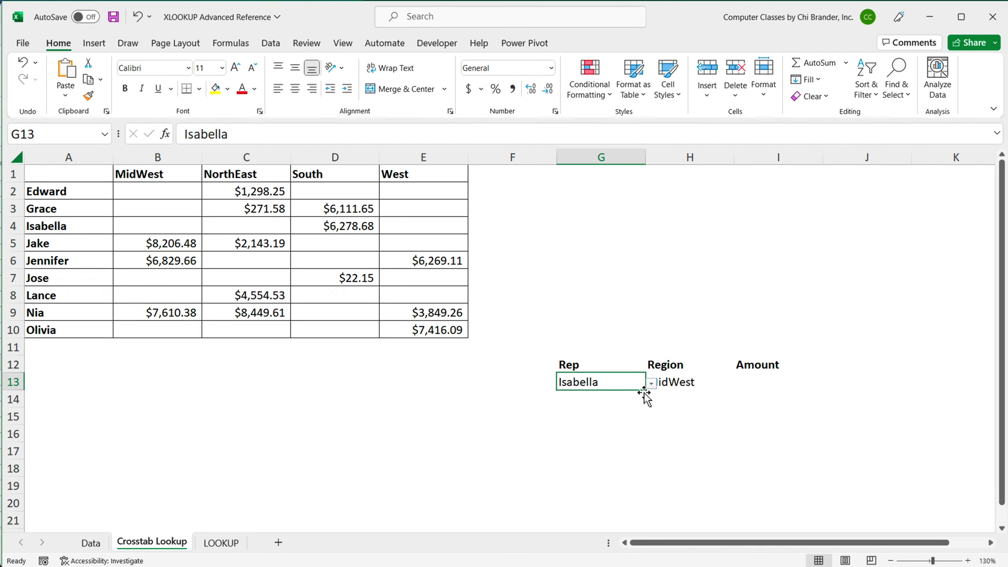
left_click(653, 386)
left_click(599, 430)
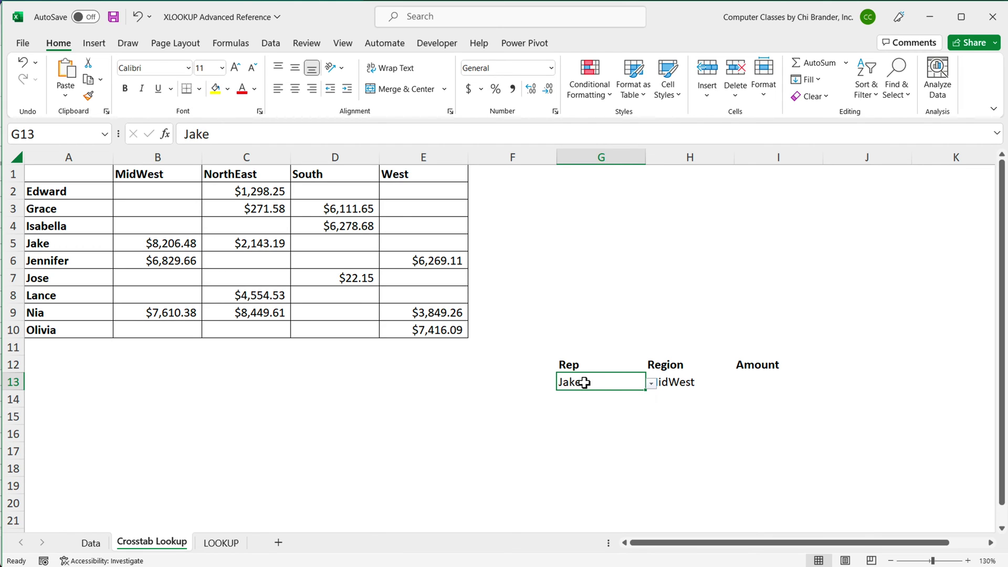
left_click(169, 262)
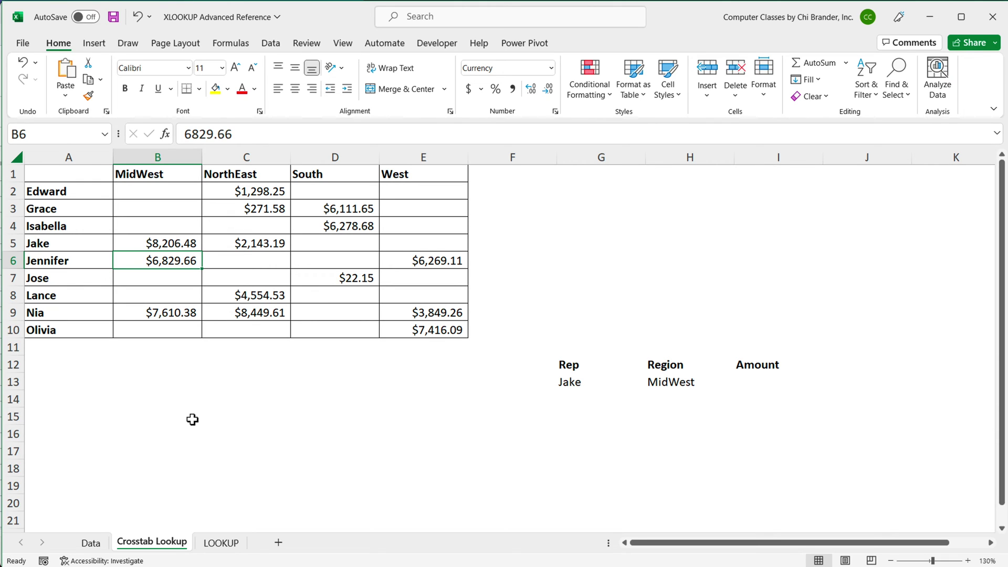
Enter the formula =VLOOKUP(G13,A2:E10,2,FALSE) in the Amount cell I13.
left_click(739, 380)
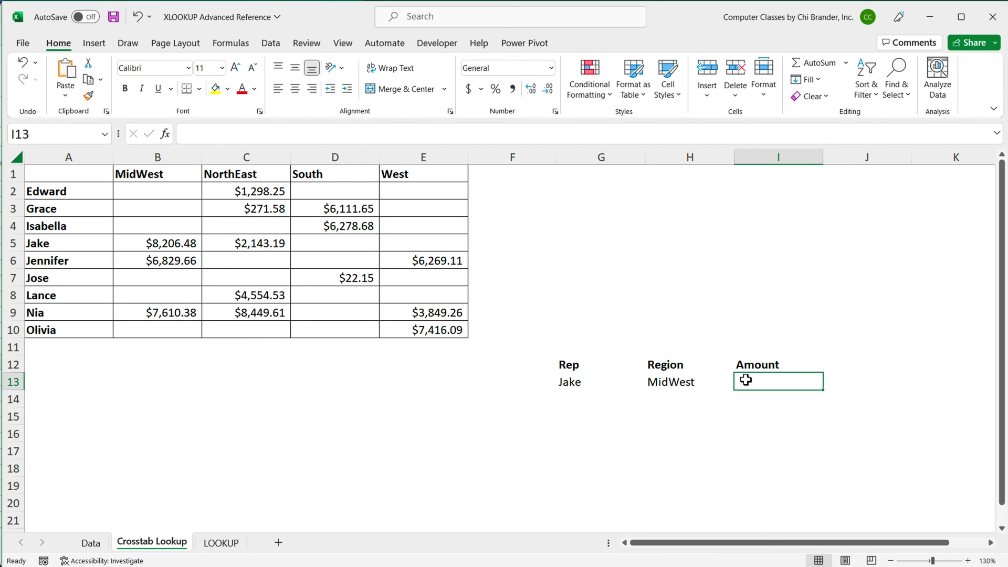
type("=VL")
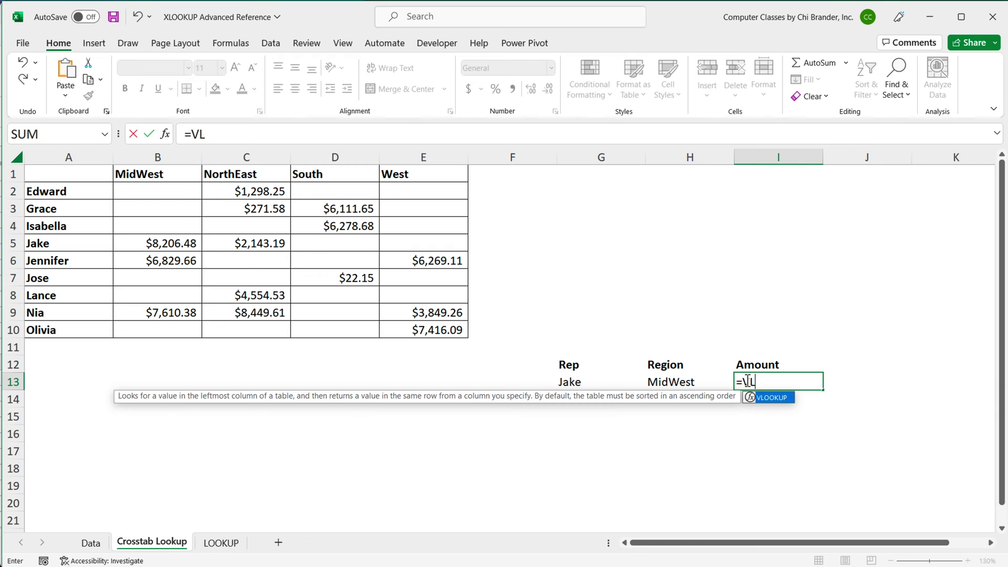
key("Tab")
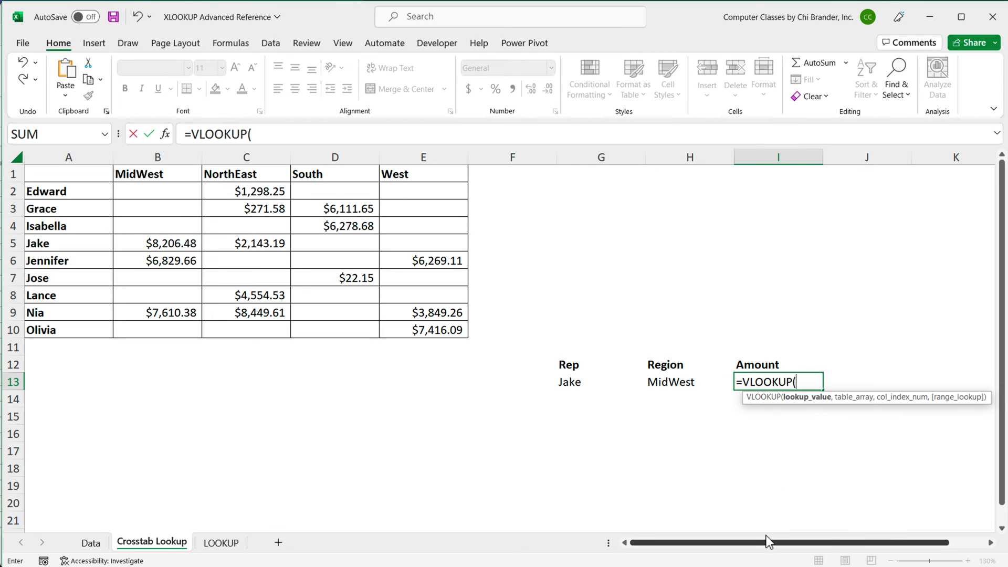
left_click(578, 387)
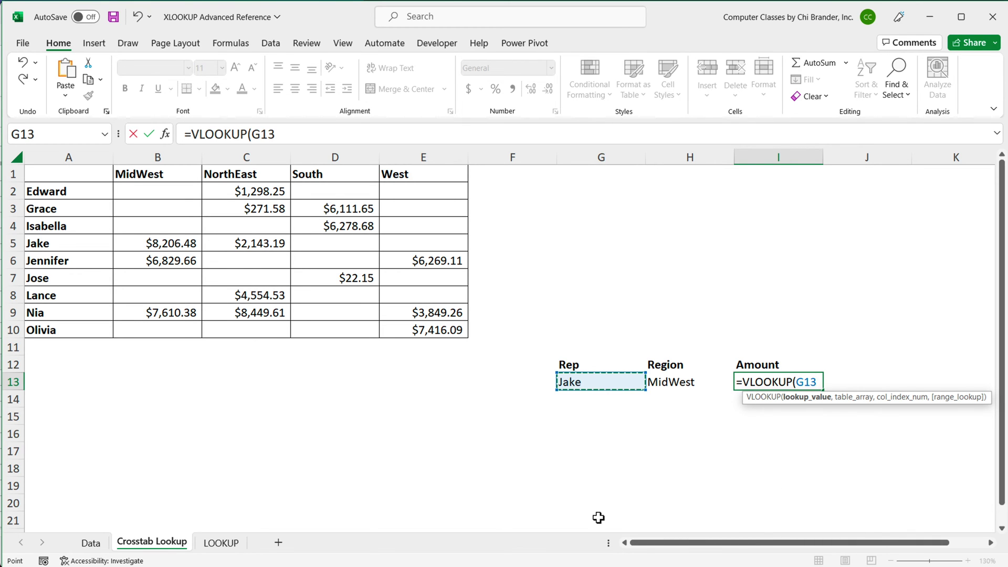
type(",")
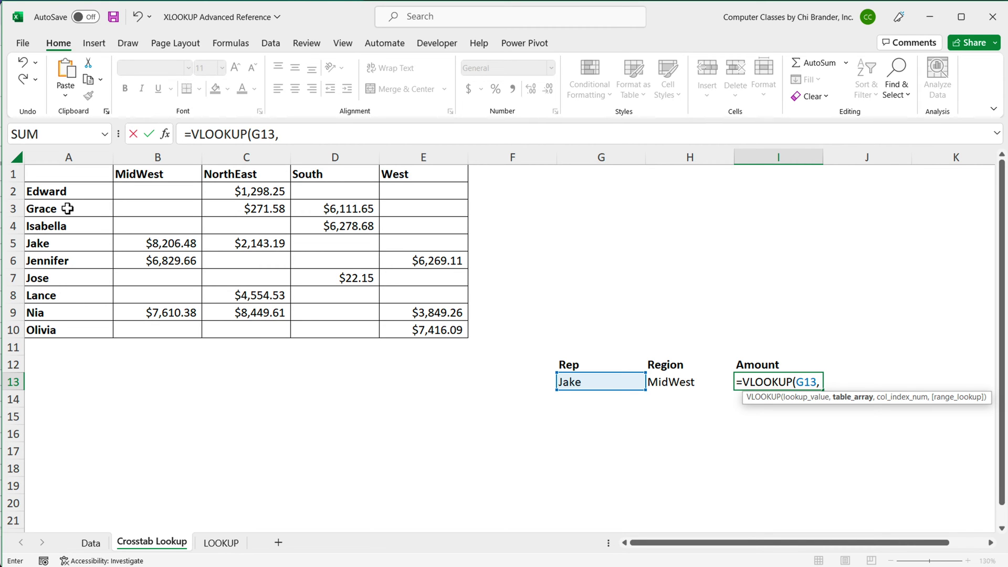
left_click_drag(54, 193, 399, 331)
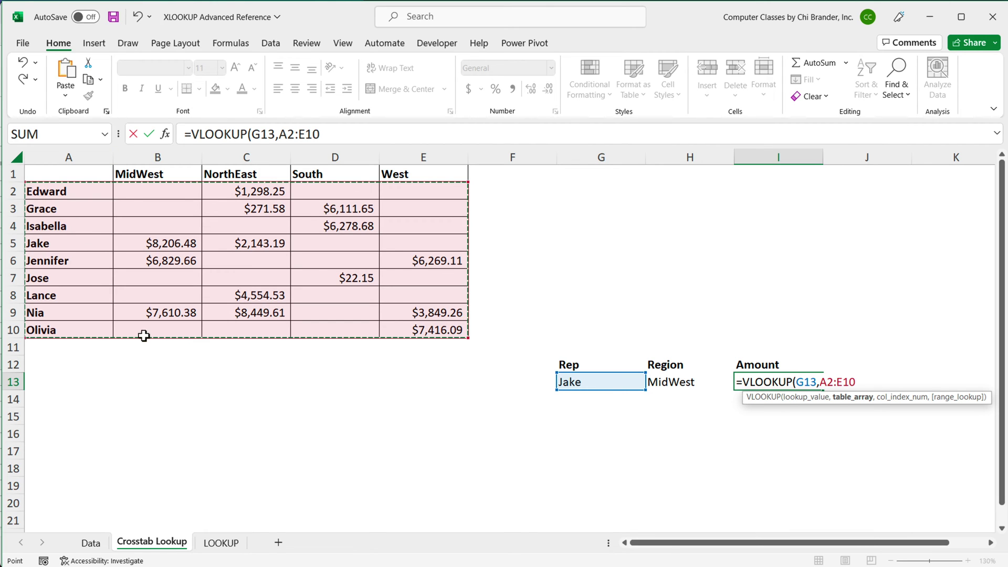
type(",2")
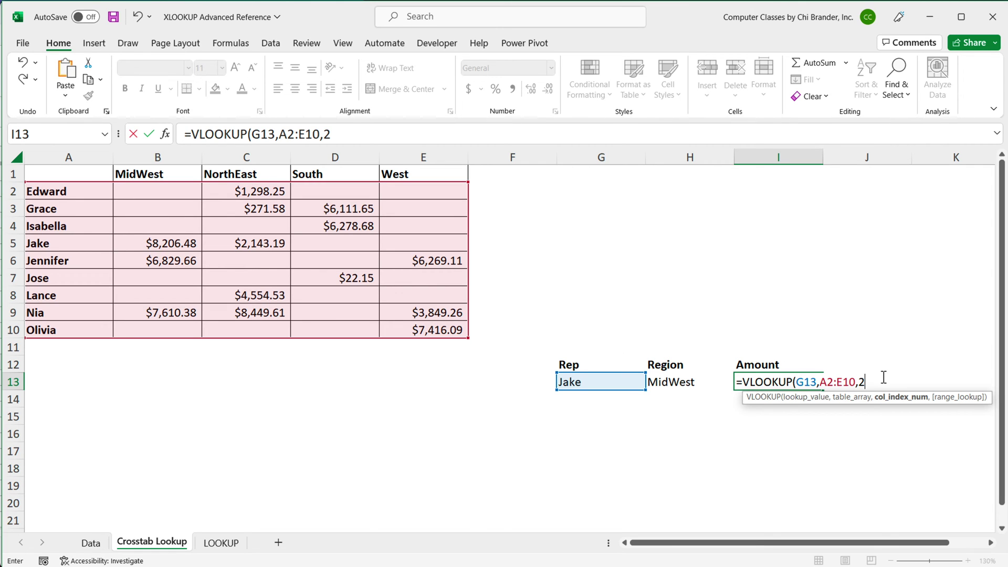
type(",")
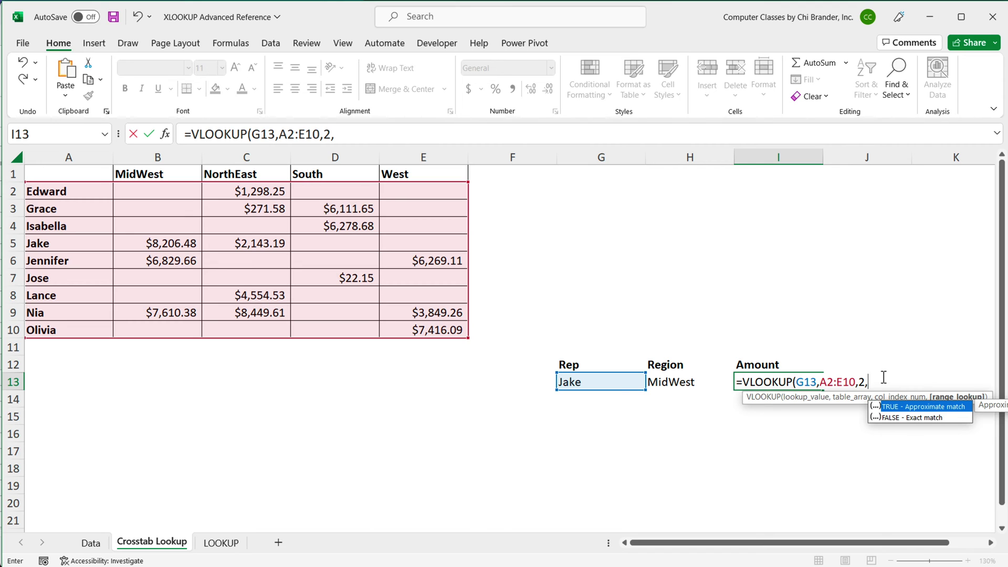
key("Down")
key("Tab")
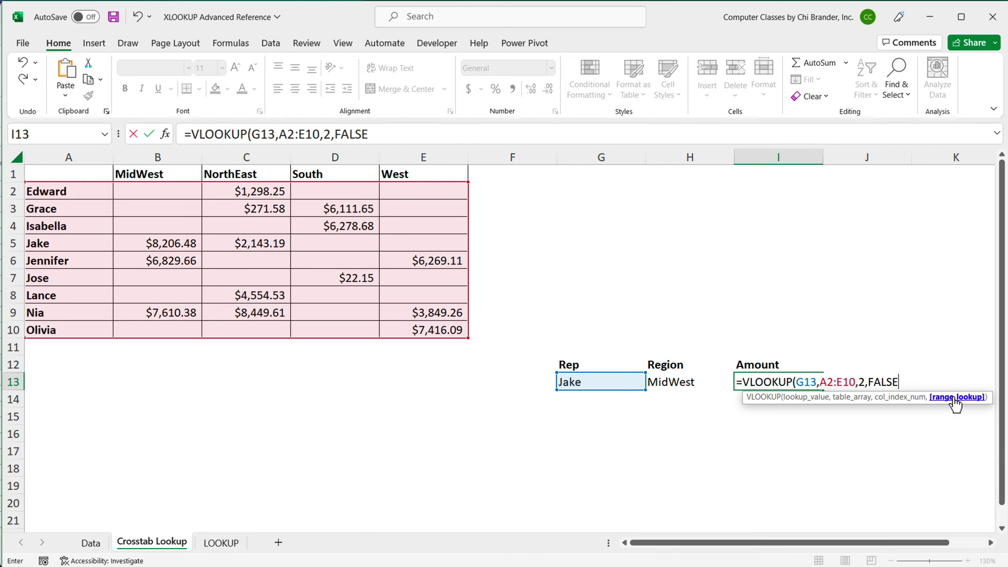
type(")")
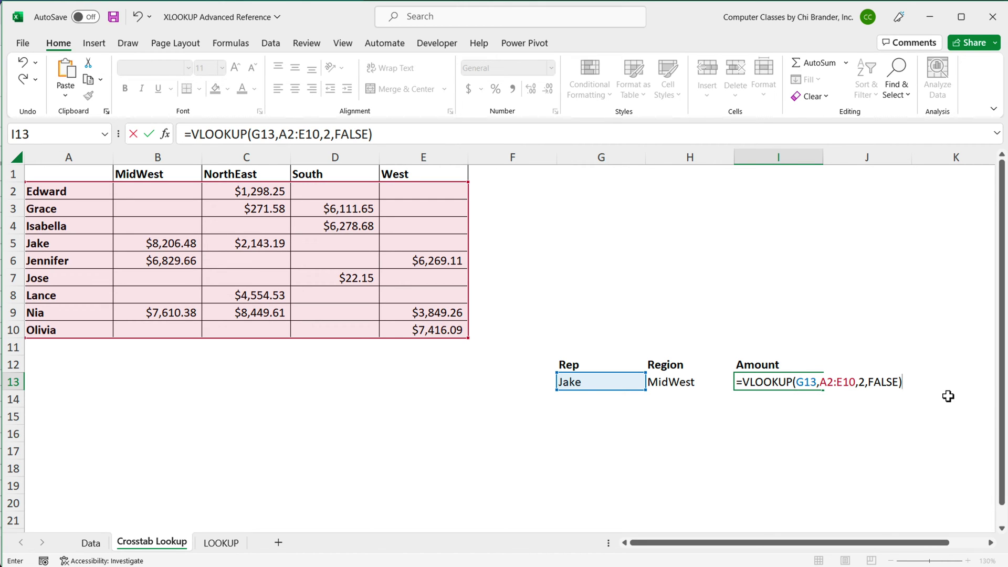
key("Return")
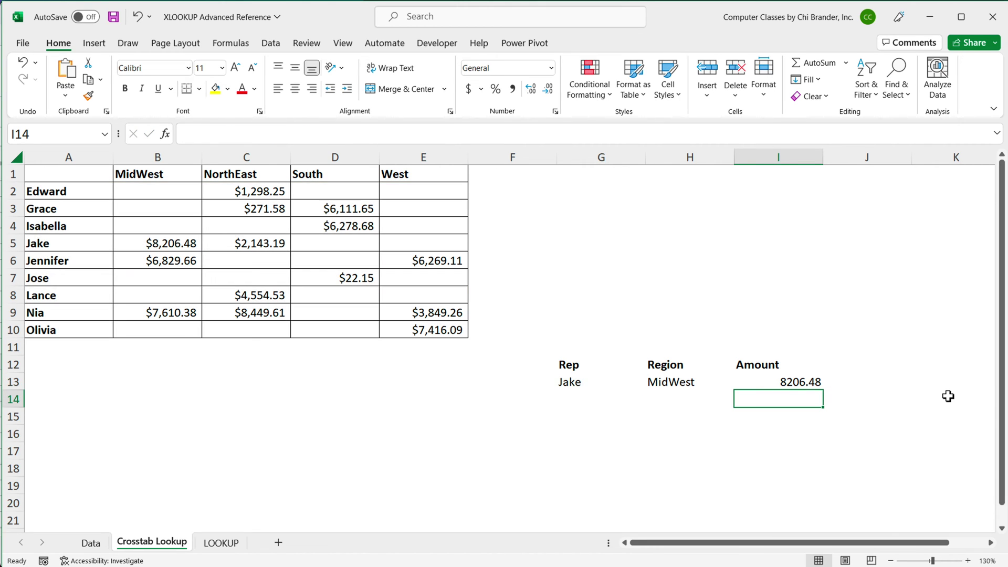
Test the amount lookup by switching the Region in H13 to West and back to MidWest.
left_click(801, 385)
left_click(686, 387)
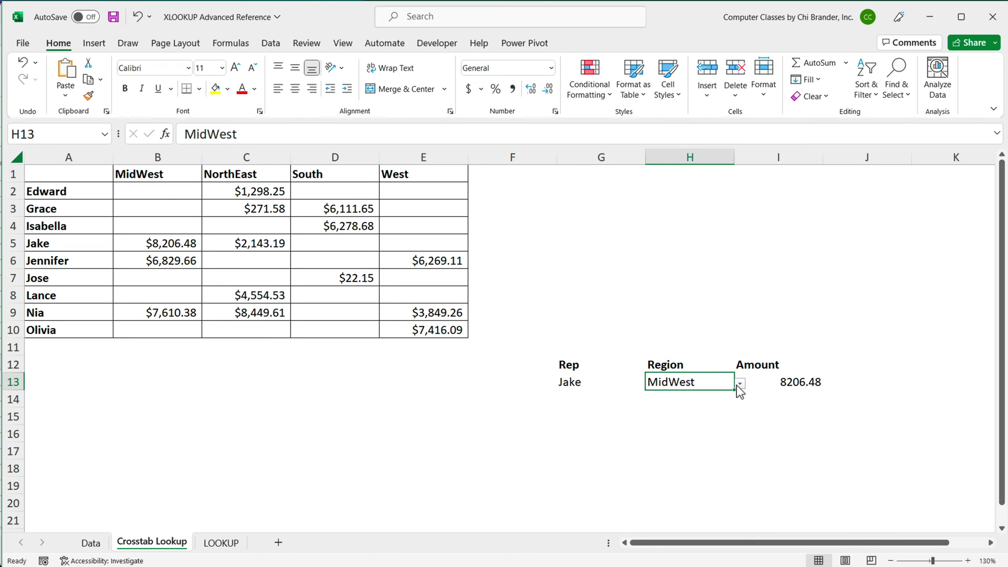
left_click(739, 384)
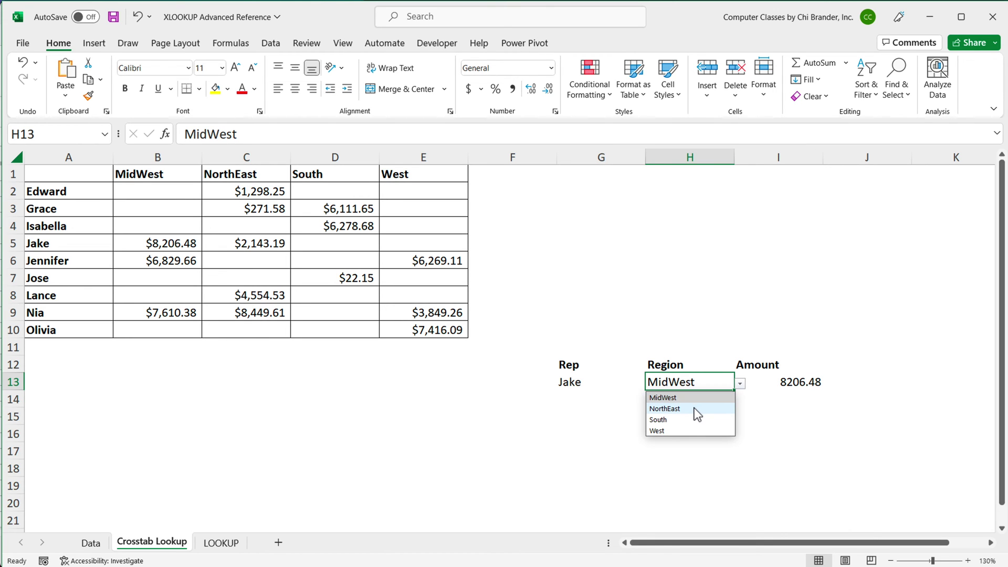
left_click(657, 430)
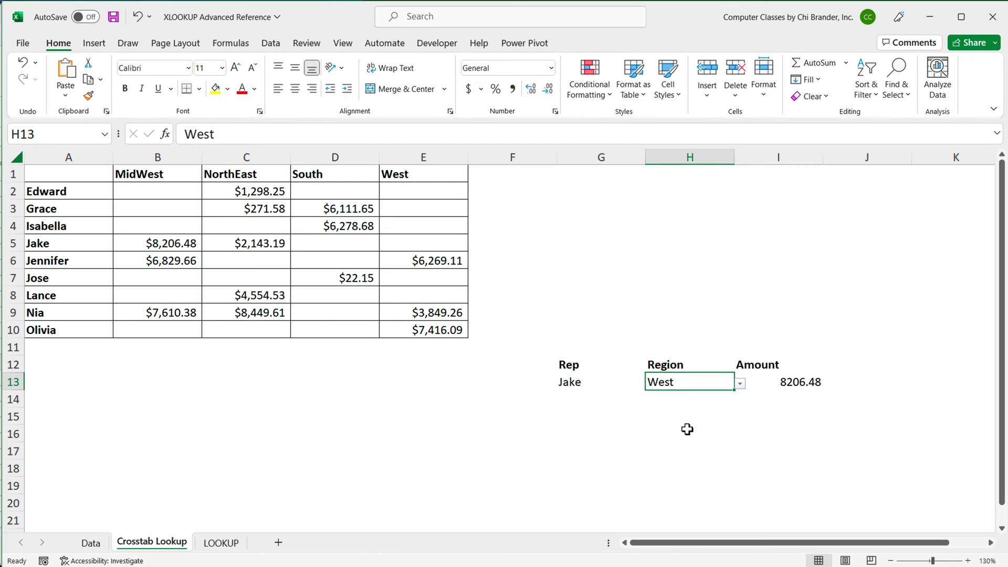
left_click(739, 385)
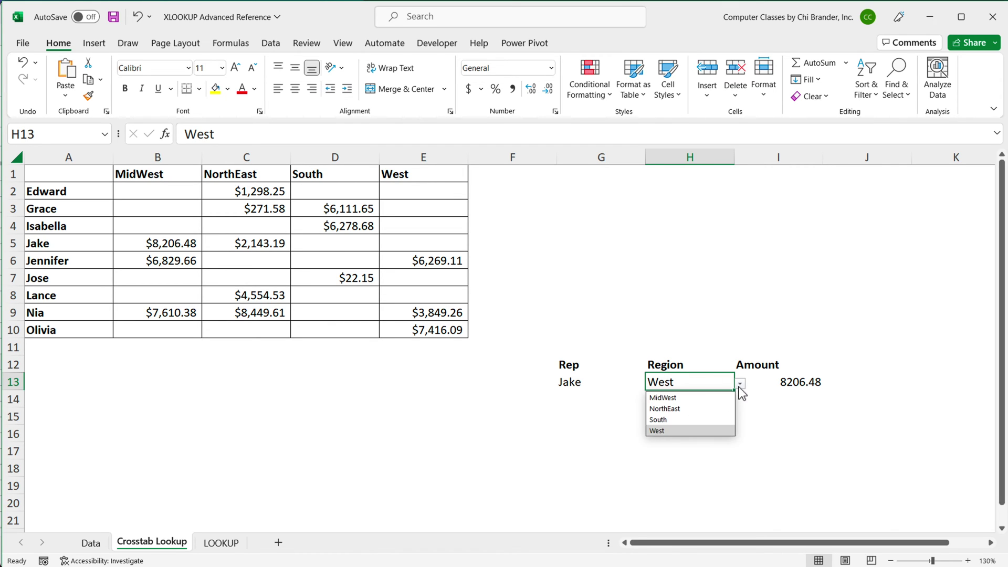
left_click(695, 397)
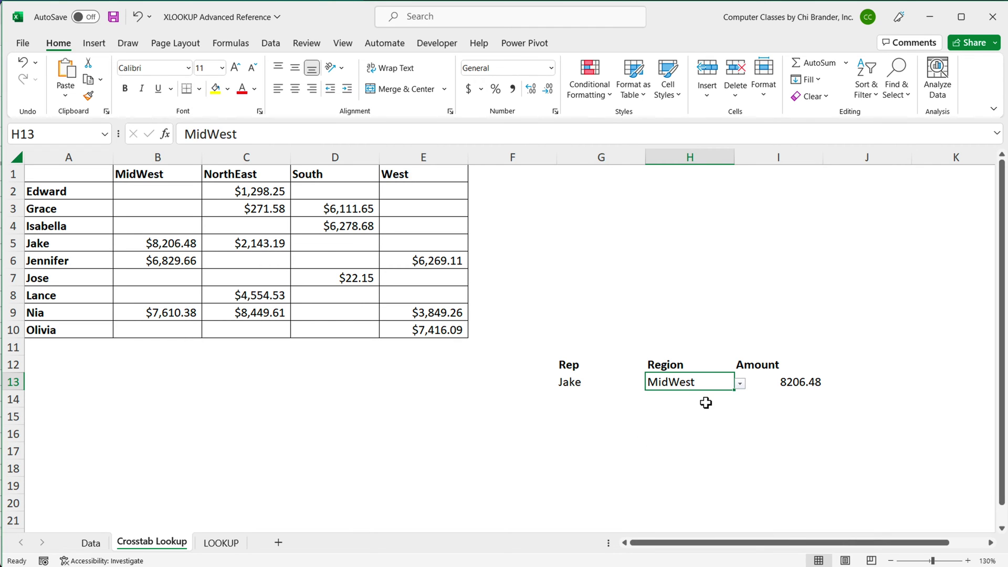
Inspect the column index argument of the VLOOKUP formula in I13 without changing it.
double_click(798, 383)
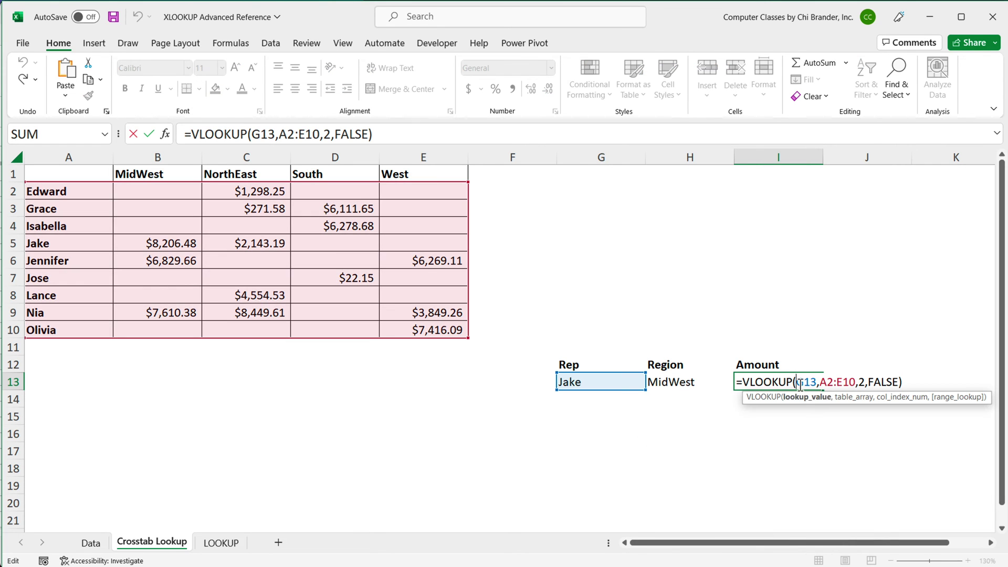
left_click(863, 385)
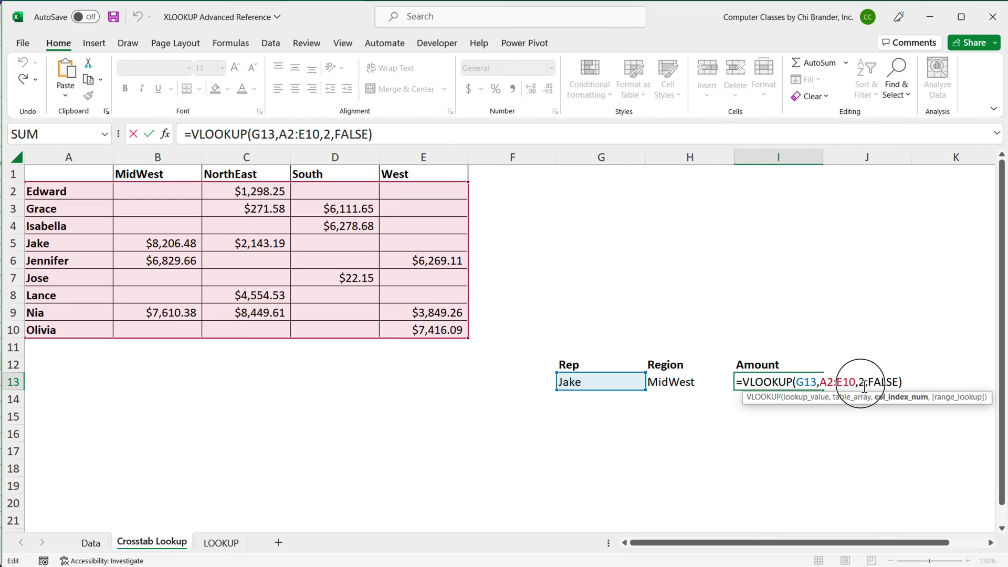
double_click(864, 385)
key("Escape")
Enter the formula =XMATCH(H13,B1:E1) in G14 to find the selected region's position among the header cells.
left_click(573, 407)
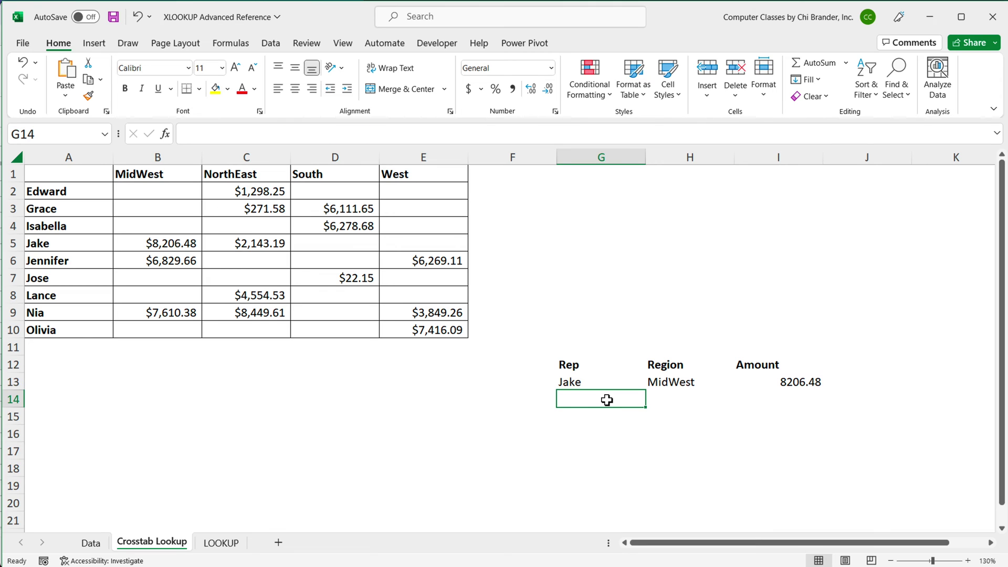
type("=")
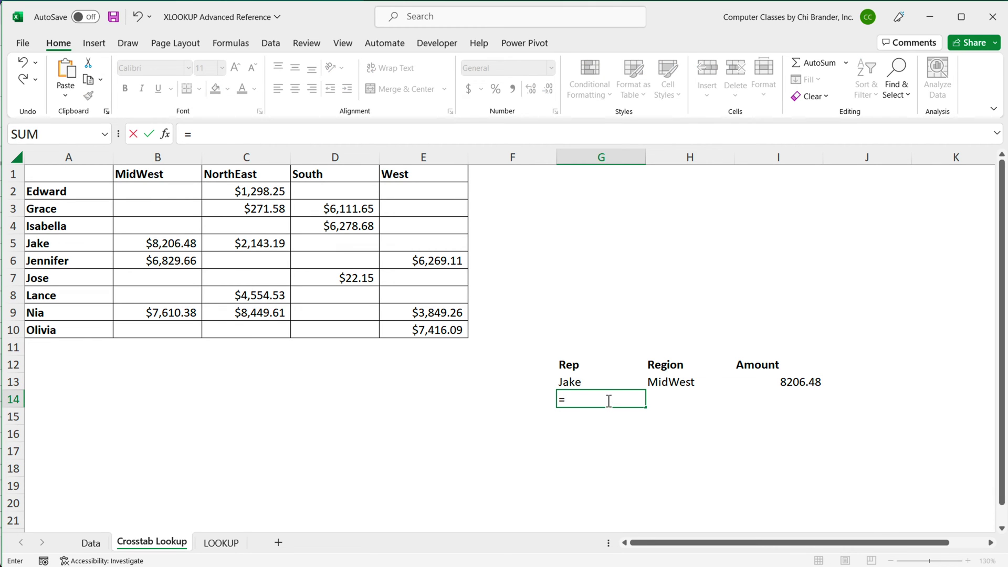
type("XM")
key("Tab")
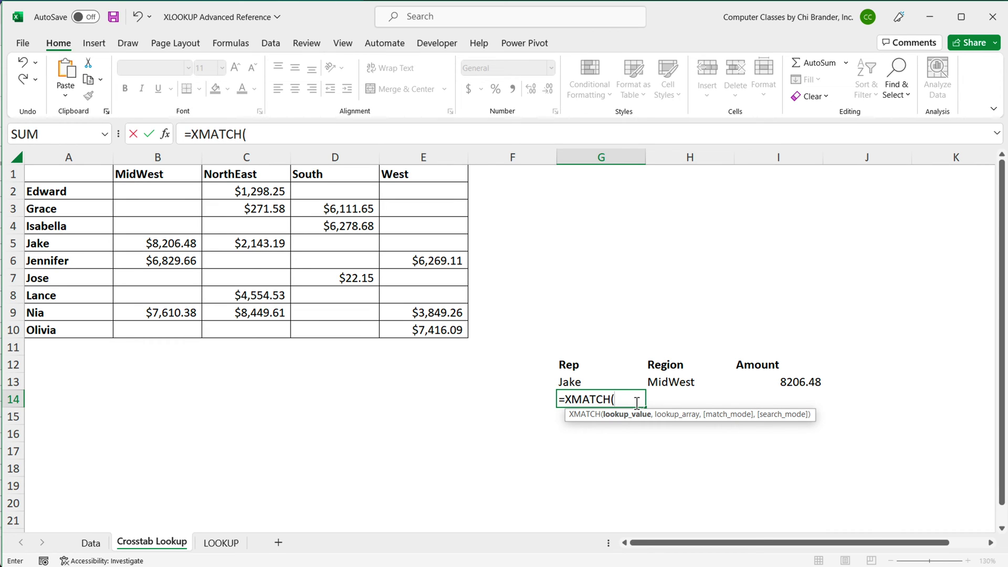
left_click(677, 386)
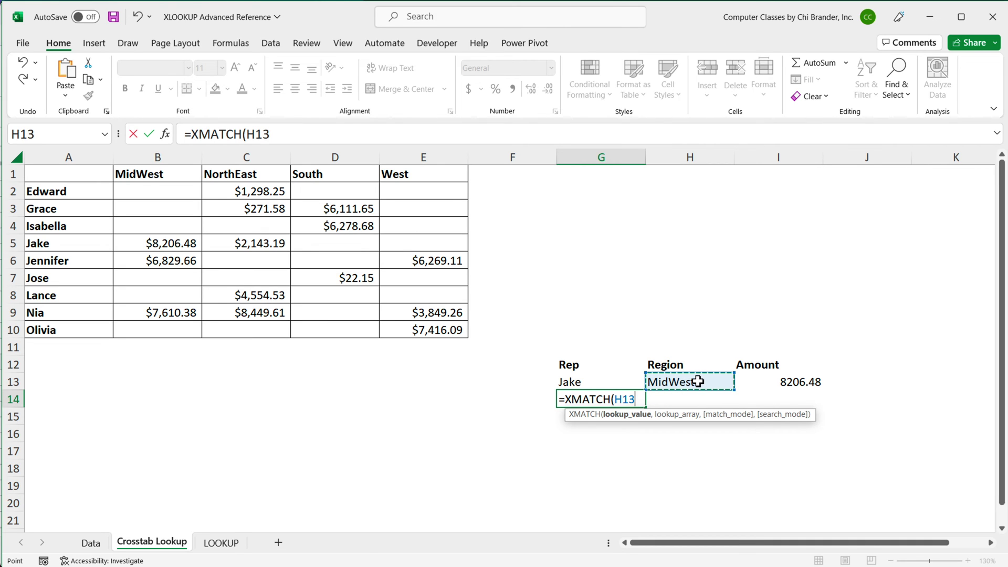
type(",")
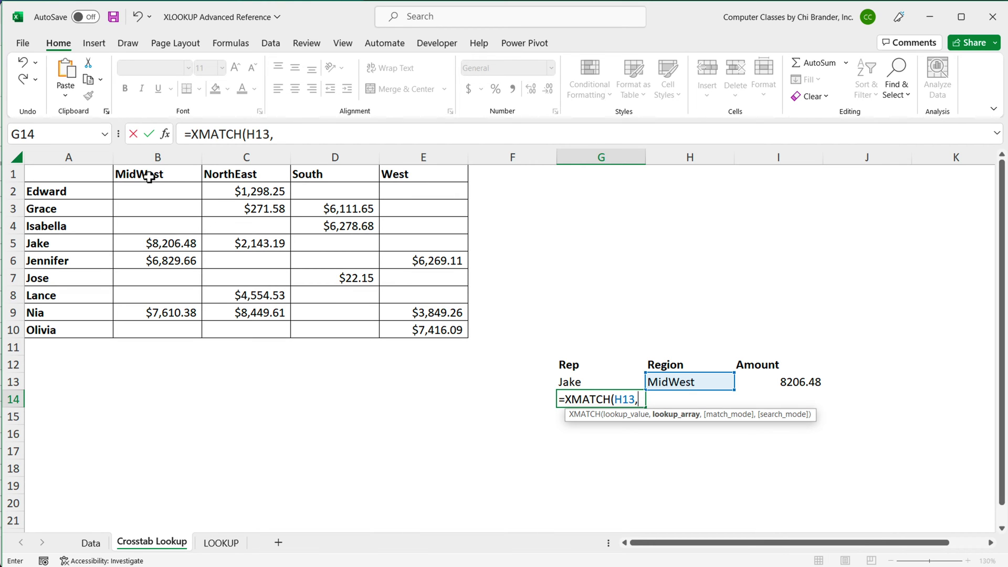
left_click_drag(149, 177, 406, 178)
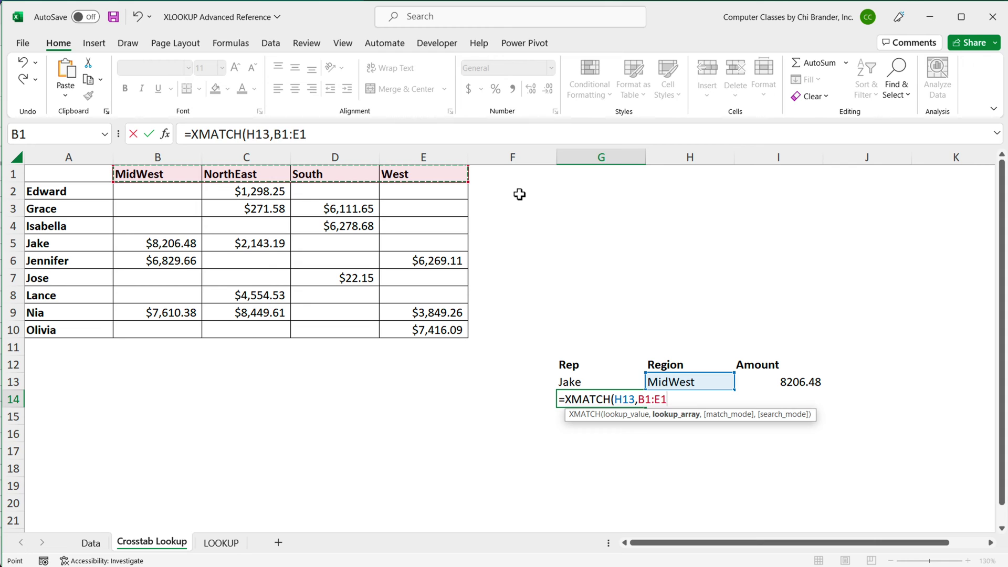
type(")")
key("Return")
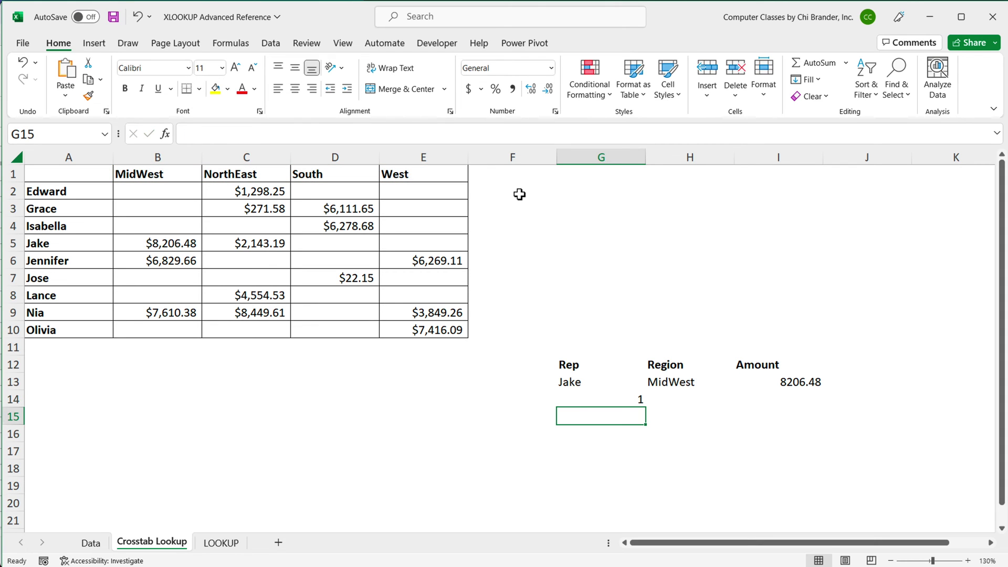
Compare the XMATCH result in G14 with the Region in H13 and the headers in B1:E1.
left_click(606, 403)
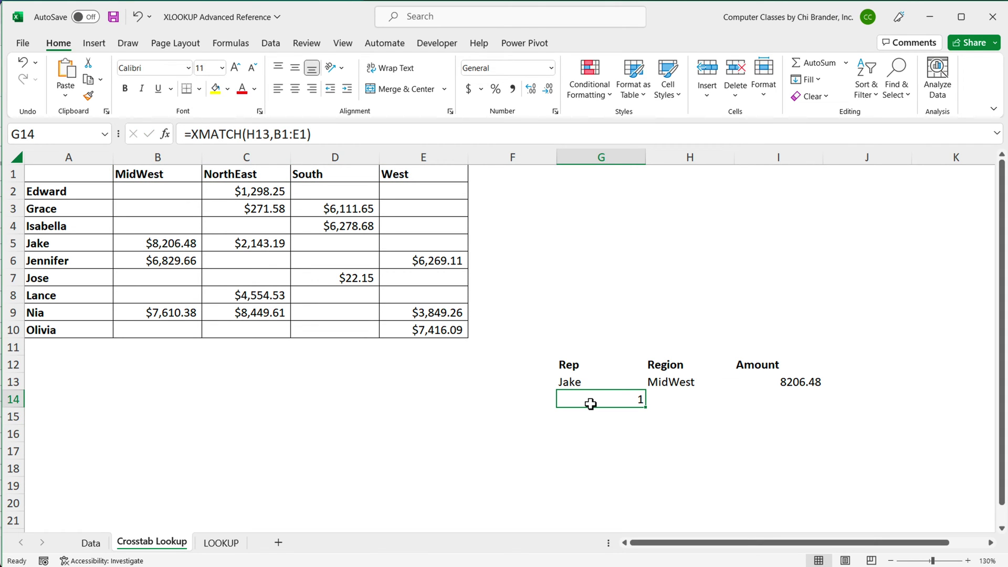
left_click(674, 385)
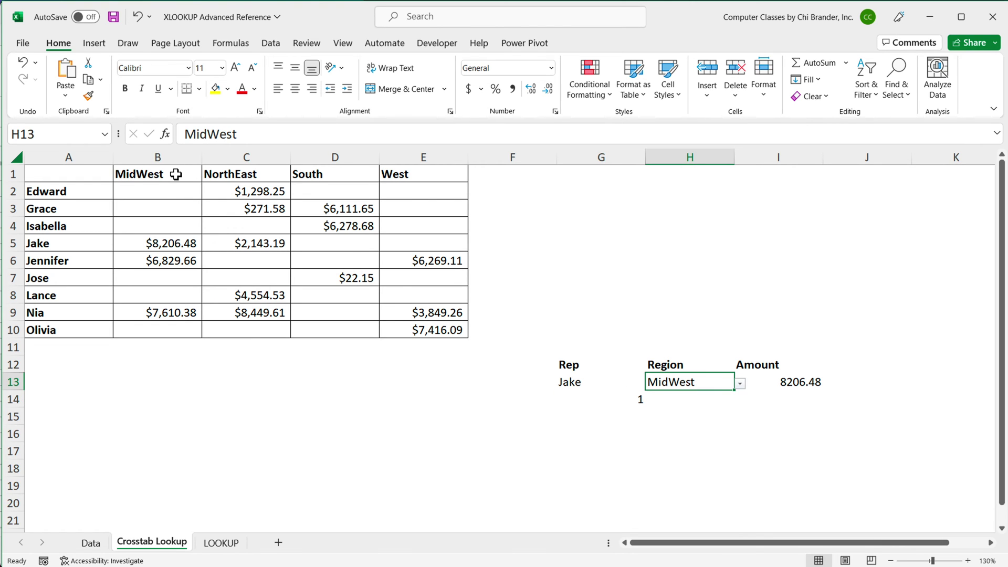
left_click_drag(178, 172, 427, 187)
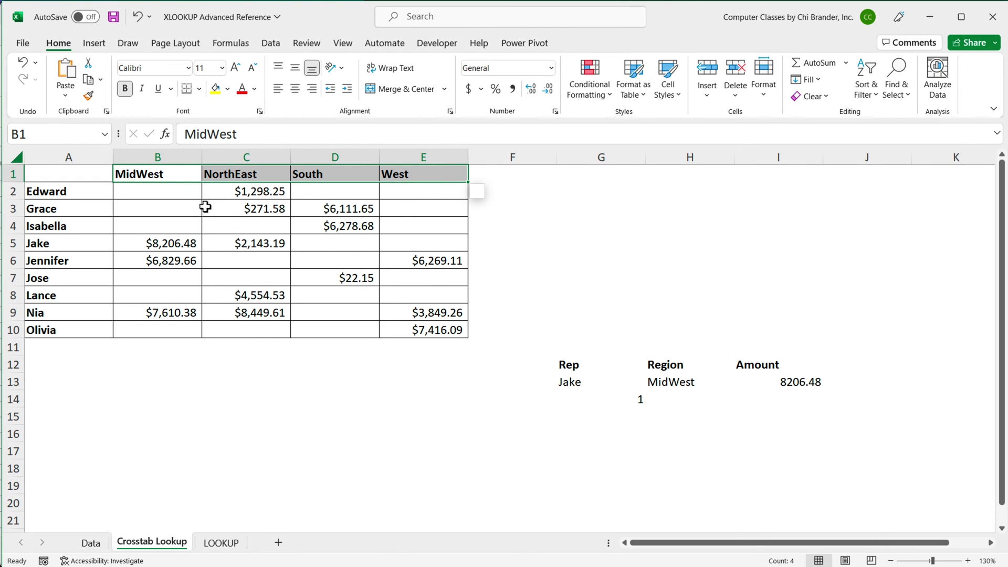
left_click(151, 177)
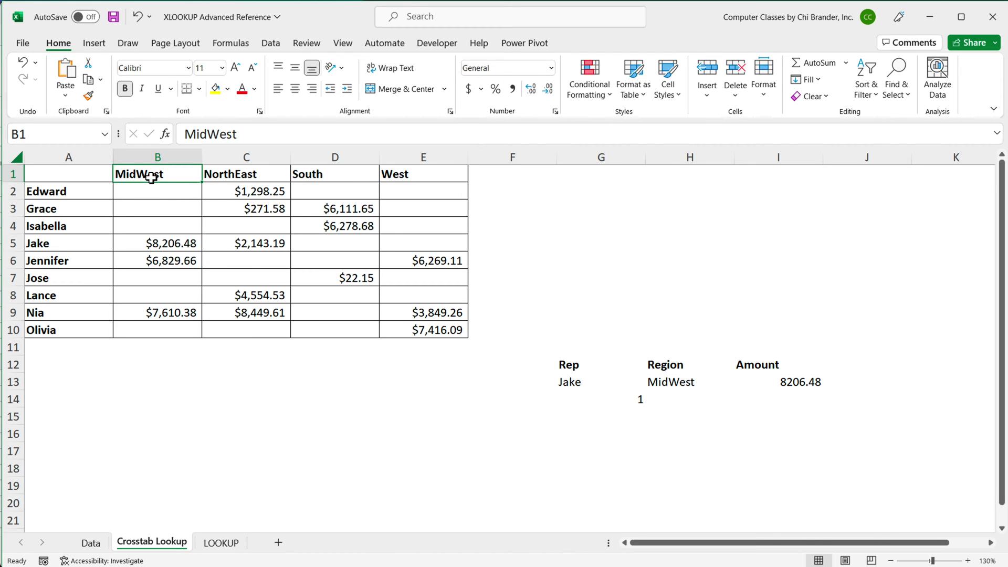
left_click(625, 402)
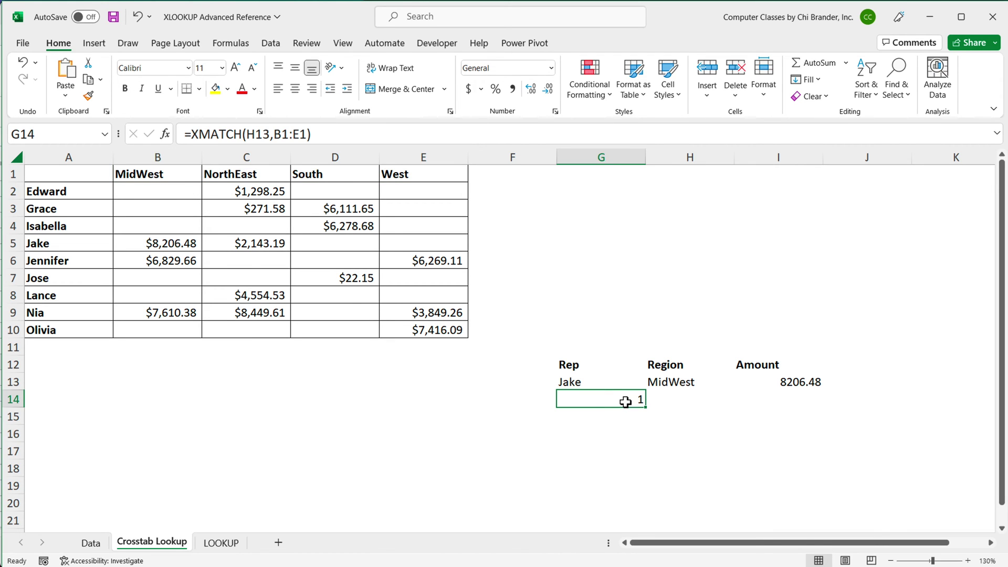
Test the XMATCH formula by switching the Region in H13 to South and back to MidWest.
left_click(668, 386)
left_click(736, 386)
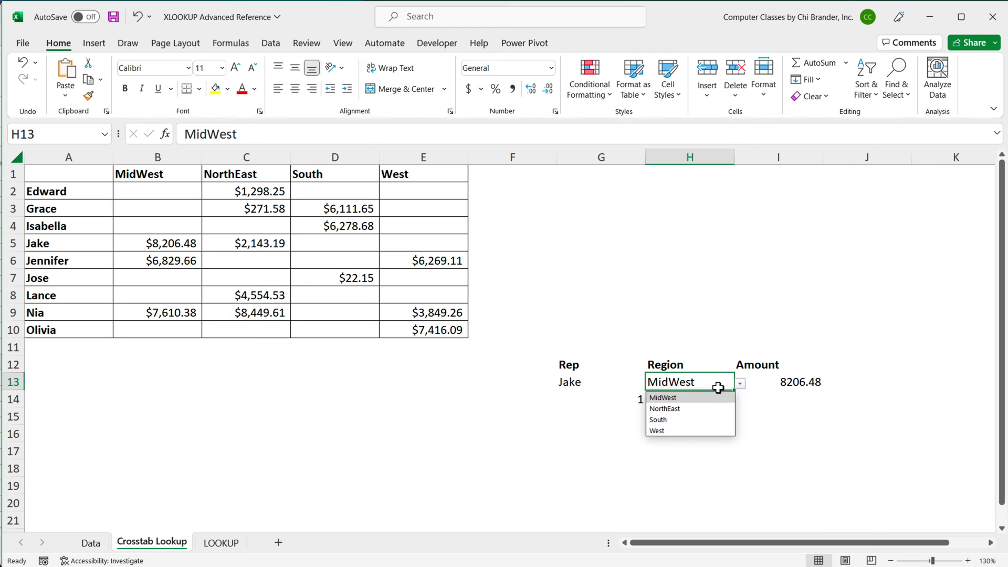
left_click(686, 422)
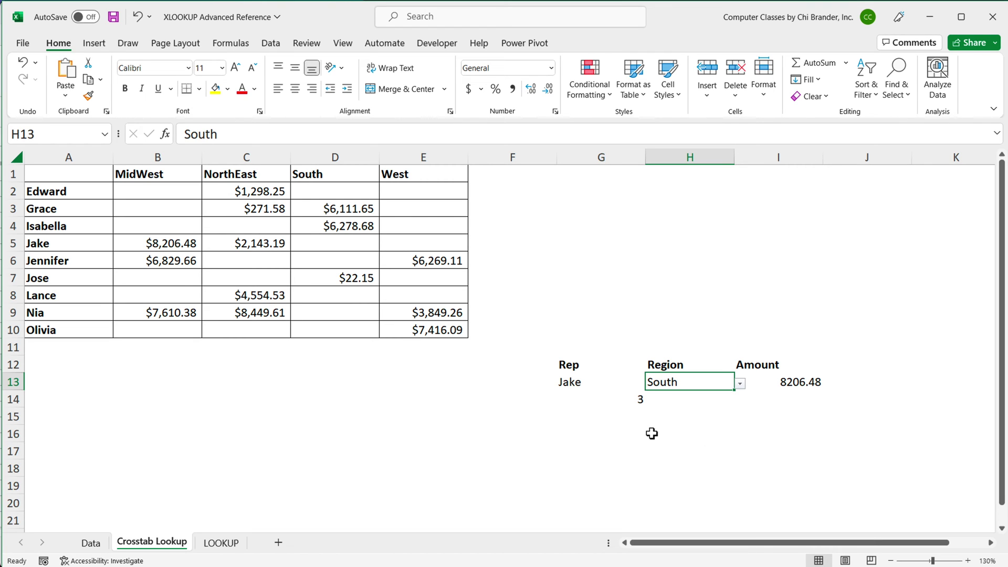
left_click(629, 403)
left_click_drag(177, 176, 407, 177)
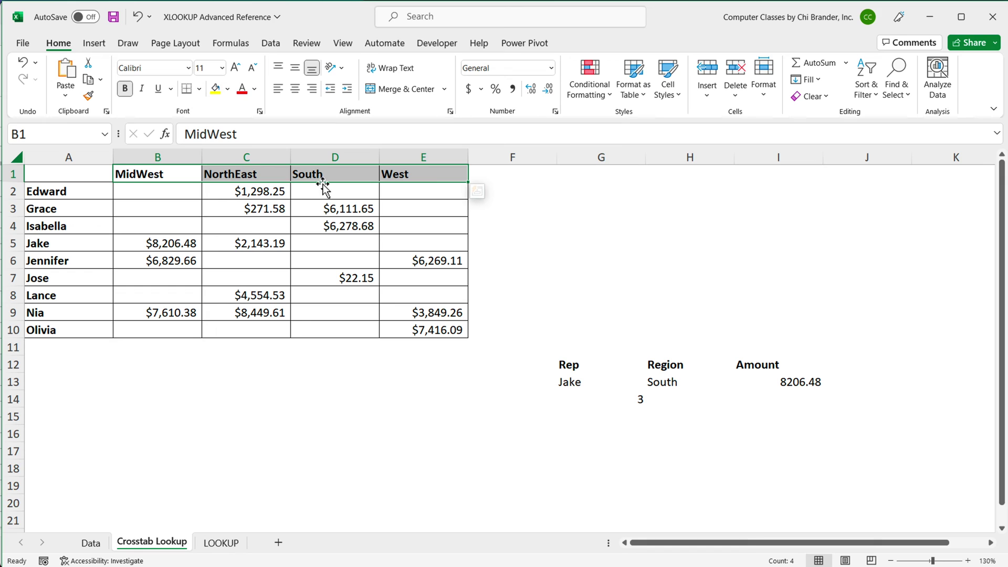
left_click(694, 387)
left_click(740, 384)
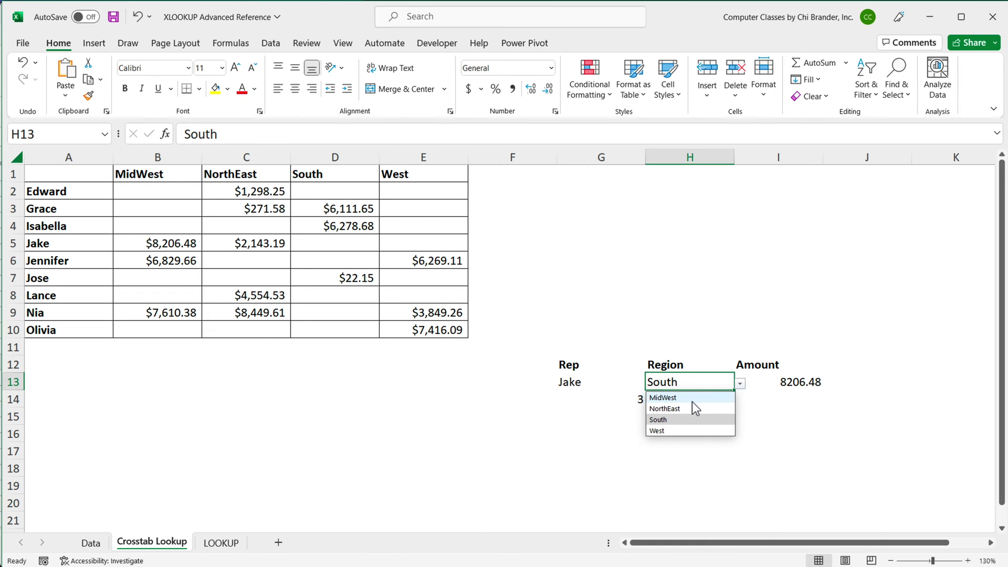
left_click(690, 399)
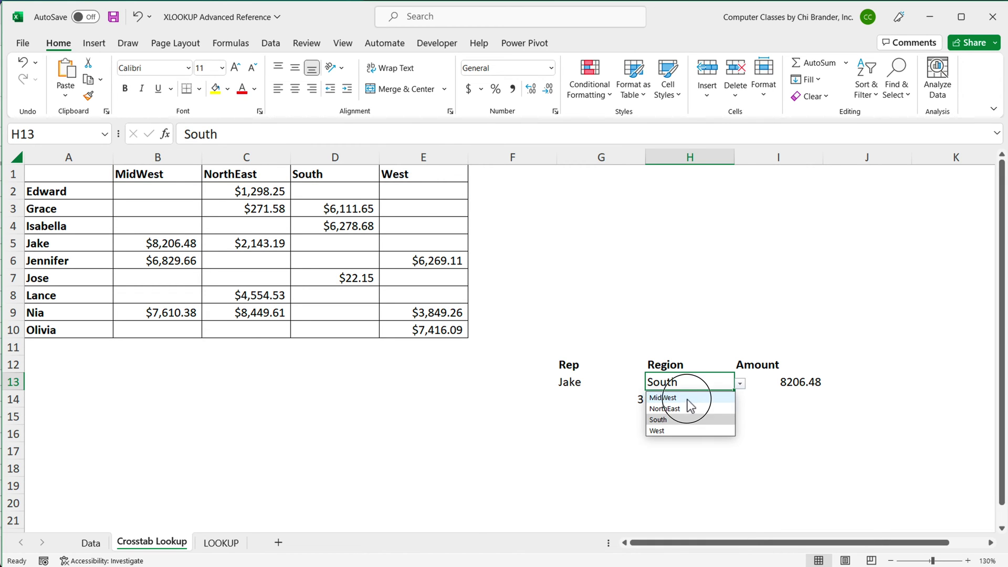
left_click(621, 404)
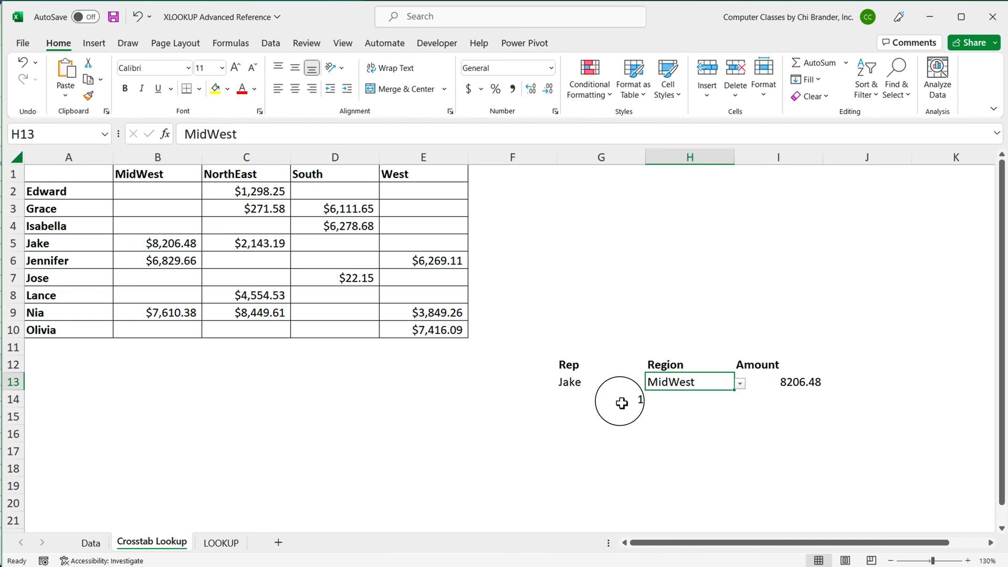
Examine the column index argument of the VLOOKUP formula in I13, leaving the formula as it is.
double_click(792, 384)
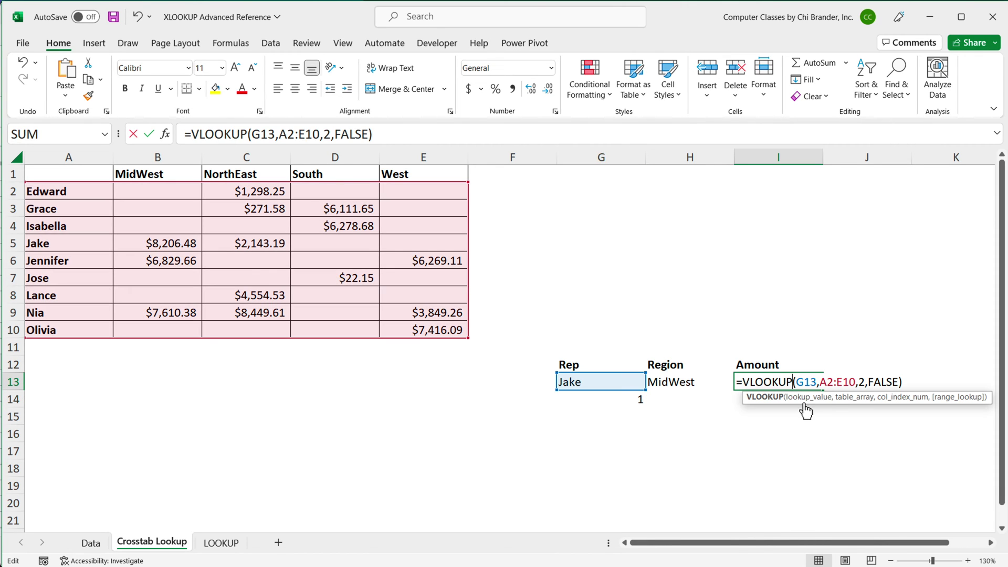
double_click(862, 382)
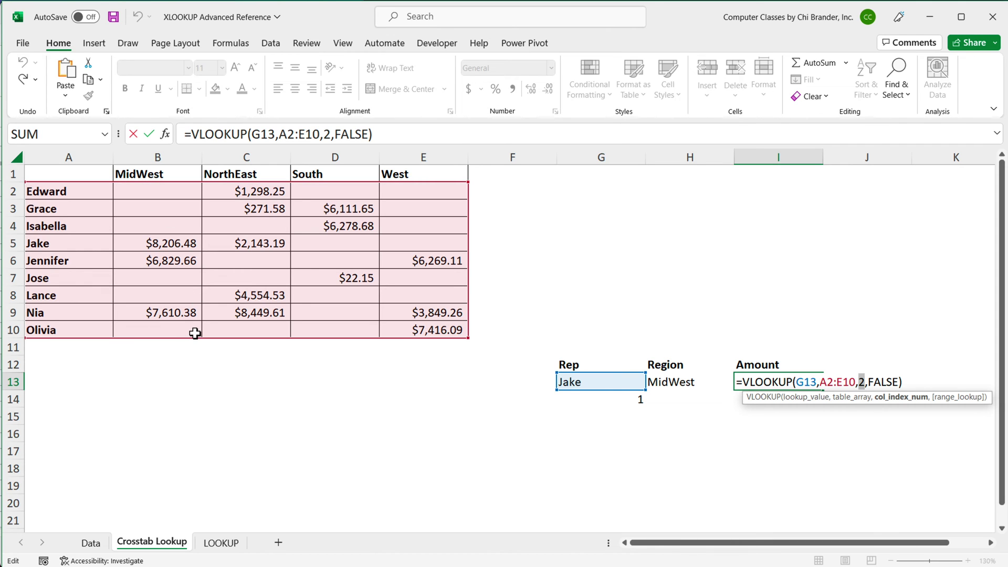
key("Escape")
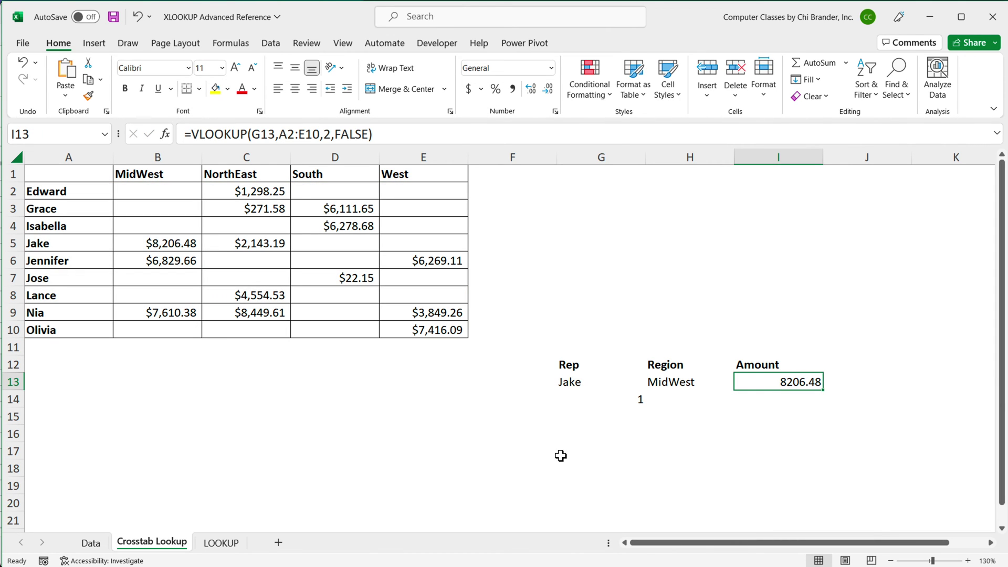
Replace the lookup array of the XMATCH formula in G14 with A1:E1.
left_click(626, 401)
double_click(625, 402)
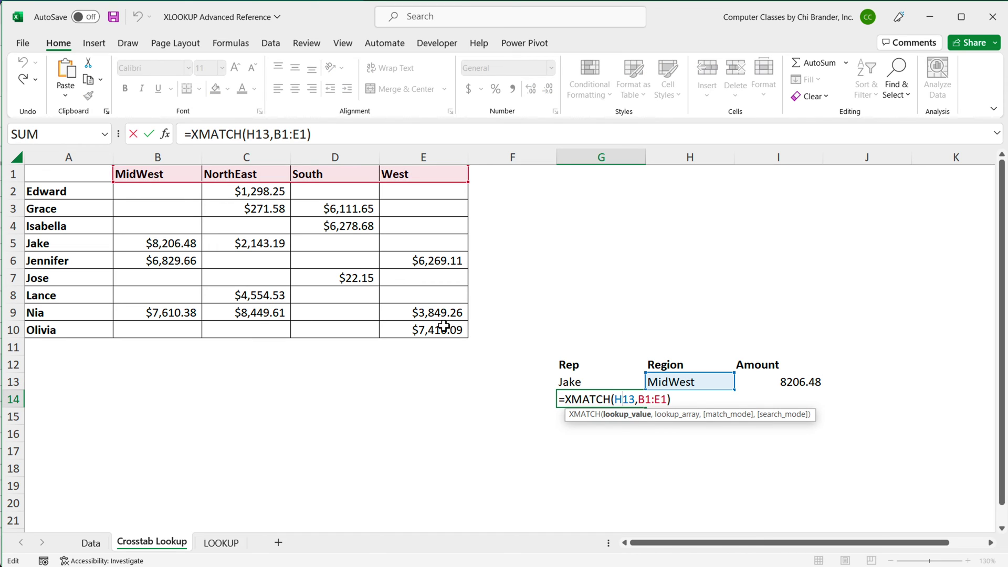
double_click(652, 401)
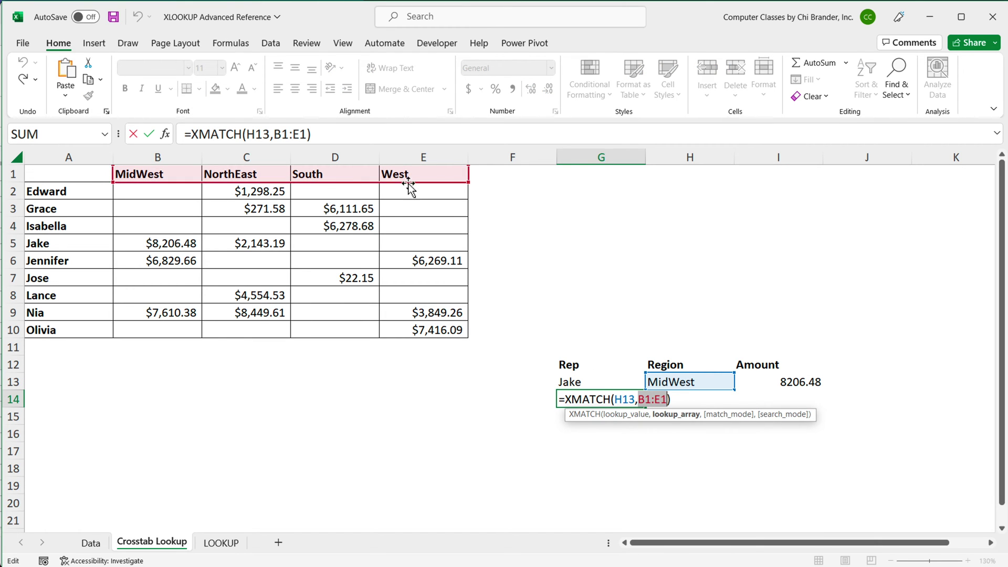
key("BackSpace")
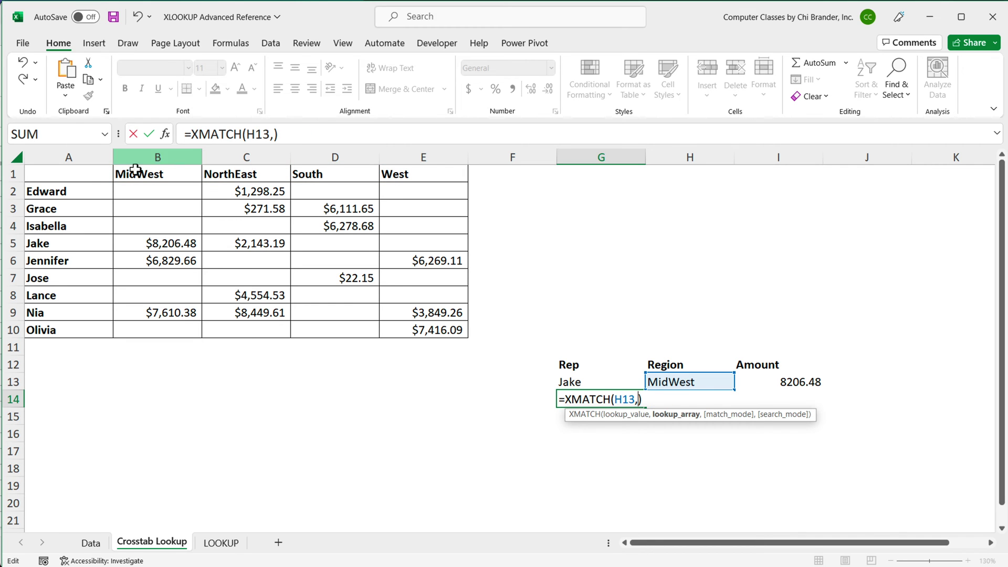
left_click_drag(94, 176, 426, 180)
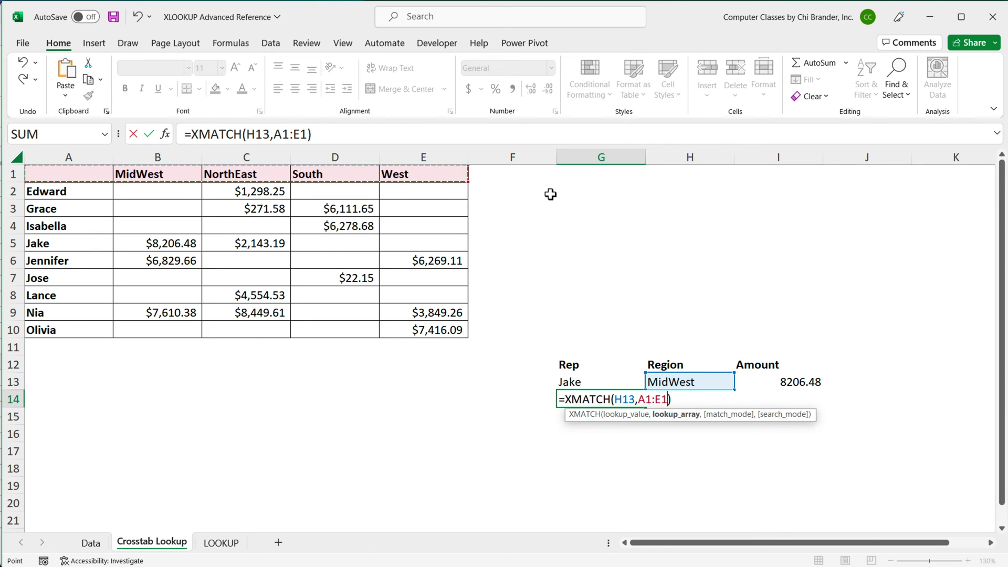
key("Return")
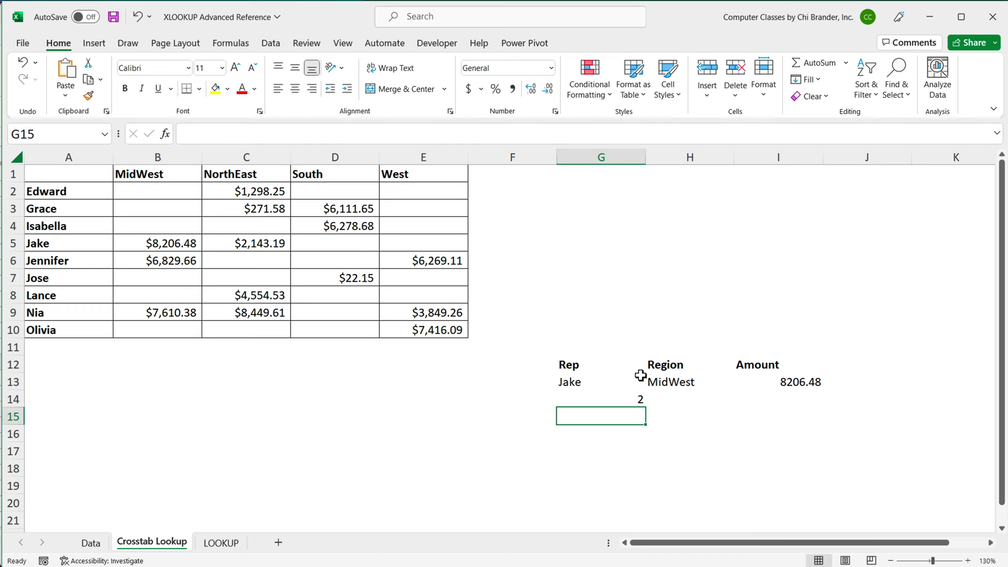
Copy the text XMATCH(H13,A1:E1) from the formula in G14, without the equals sign.
double_click(616, 405)
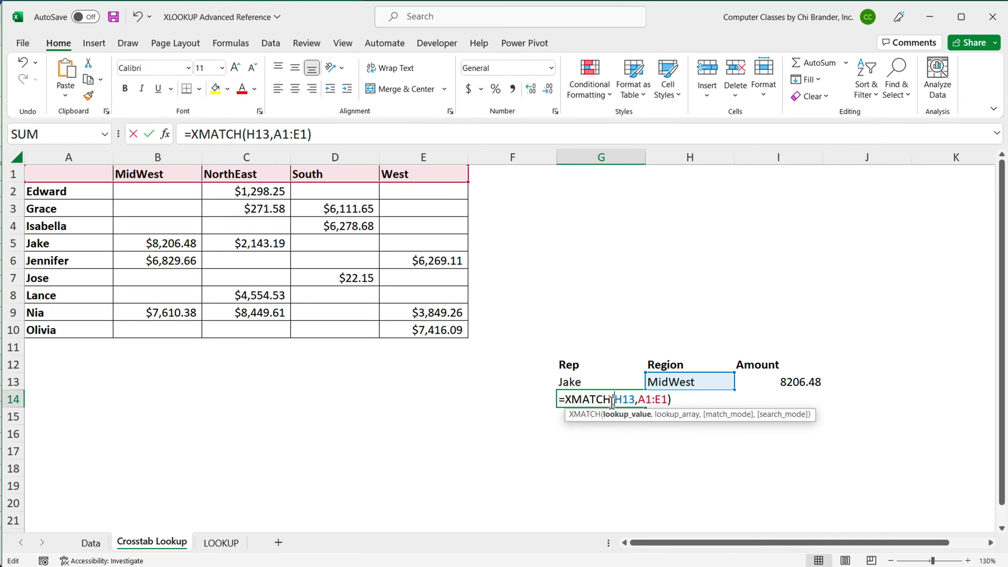
left_click_drag(569, 402, 711, 423)
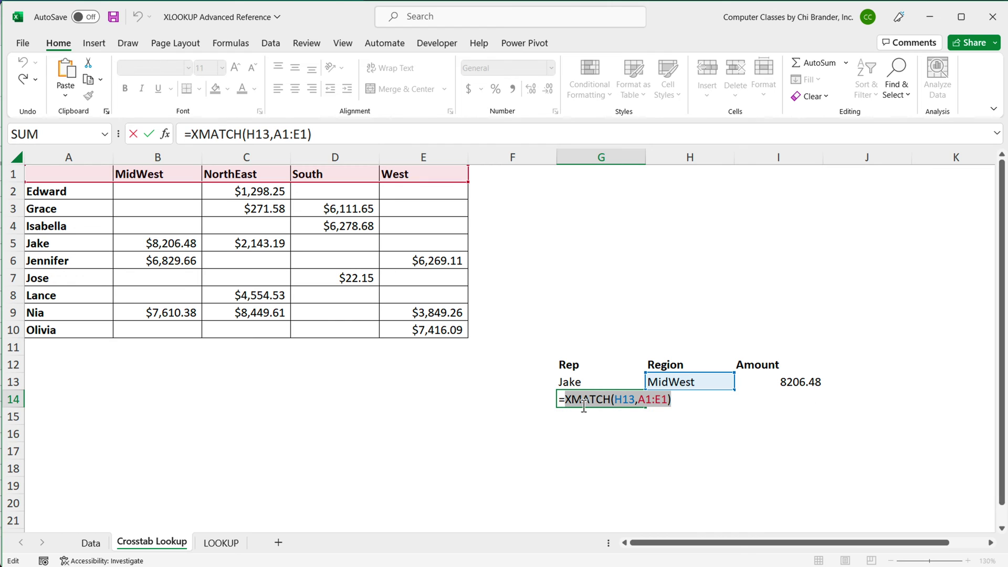
right_click(583, 403)
left_click(615, 430)
key("Return")
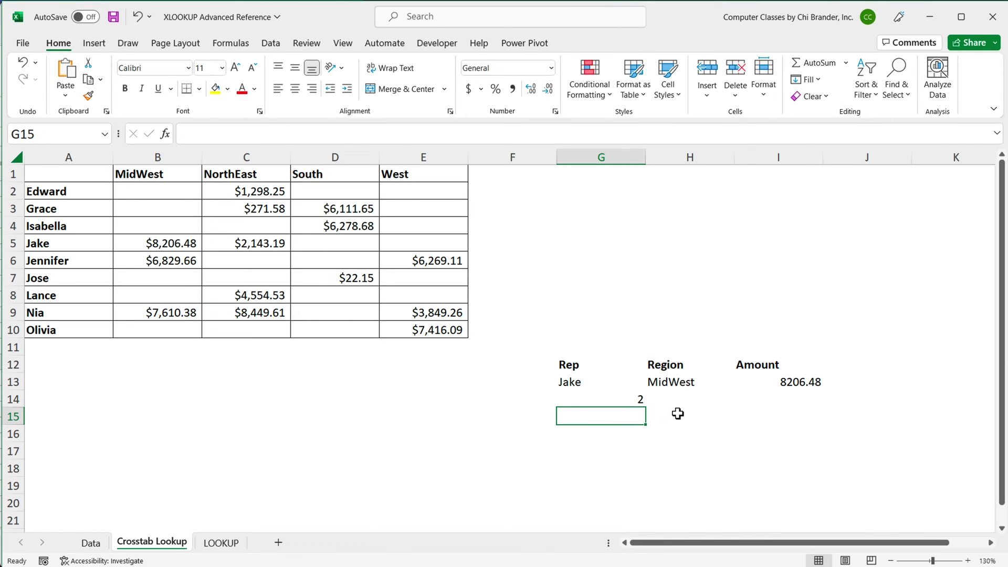
Replace the column index 2 of the VLOOKUP formula in I13 with the copied XMATCH(H13,A1:E1).
double_click(762, 381)
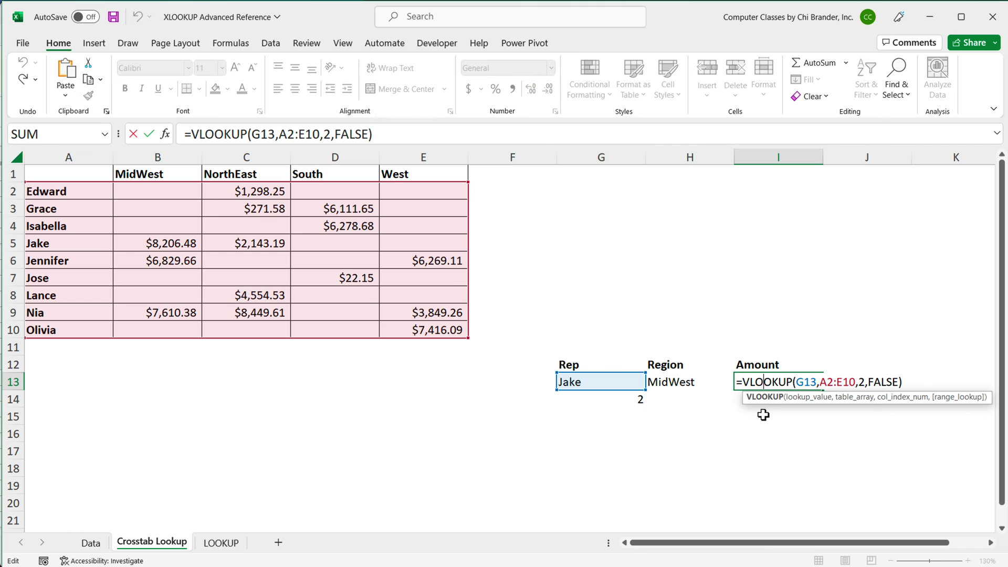
left_click(864, 382)
key("BackSpace")
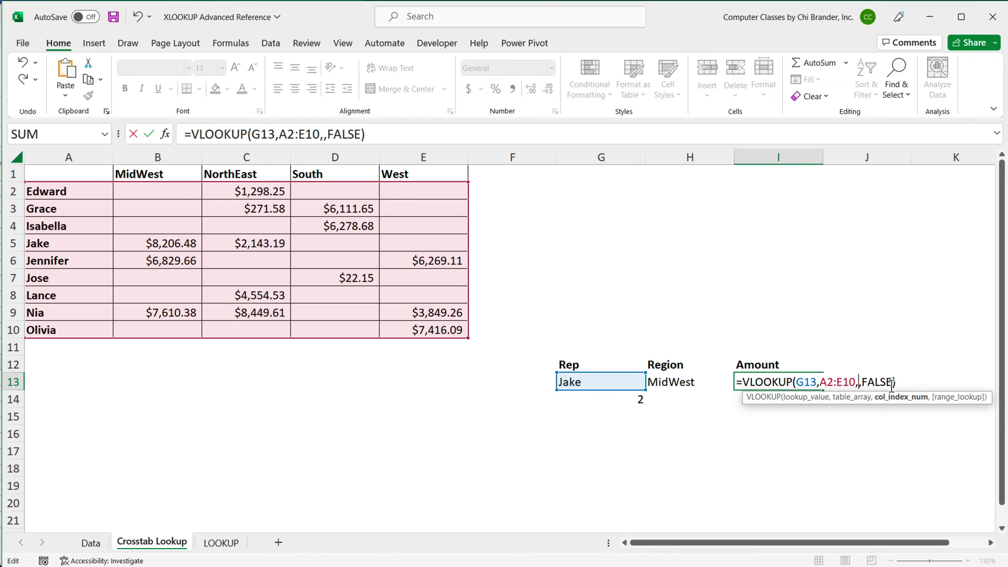
key("ctrl+v")
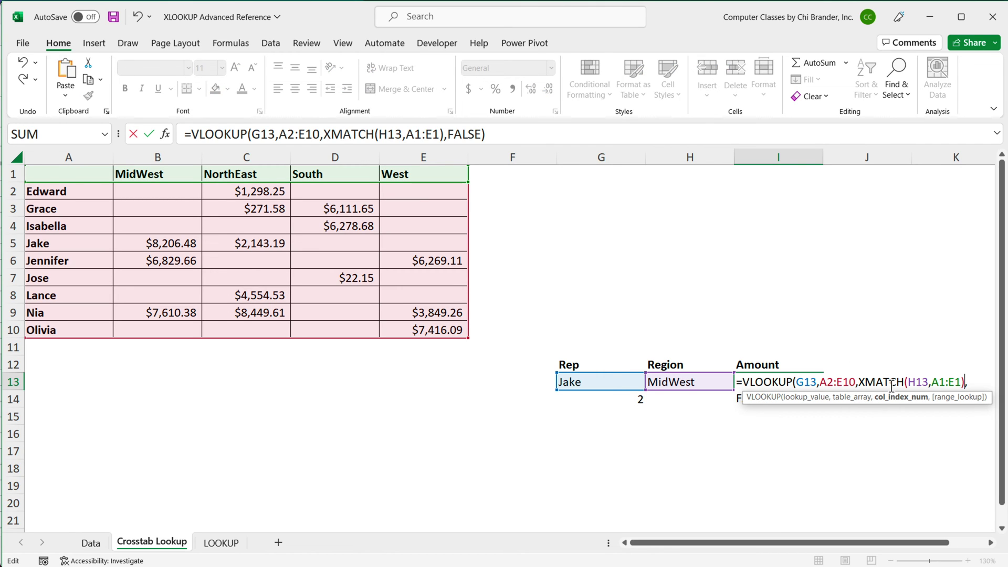
key("Return")
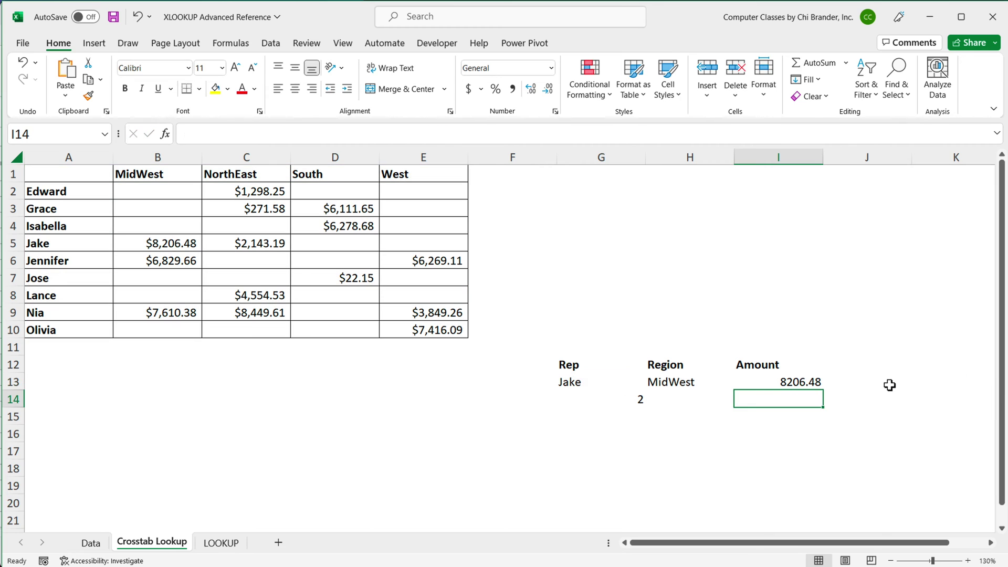
Delete the helper XMATCH formula from G14 and select cell A1.
left_click(616, 404)
double_click(616, 404)
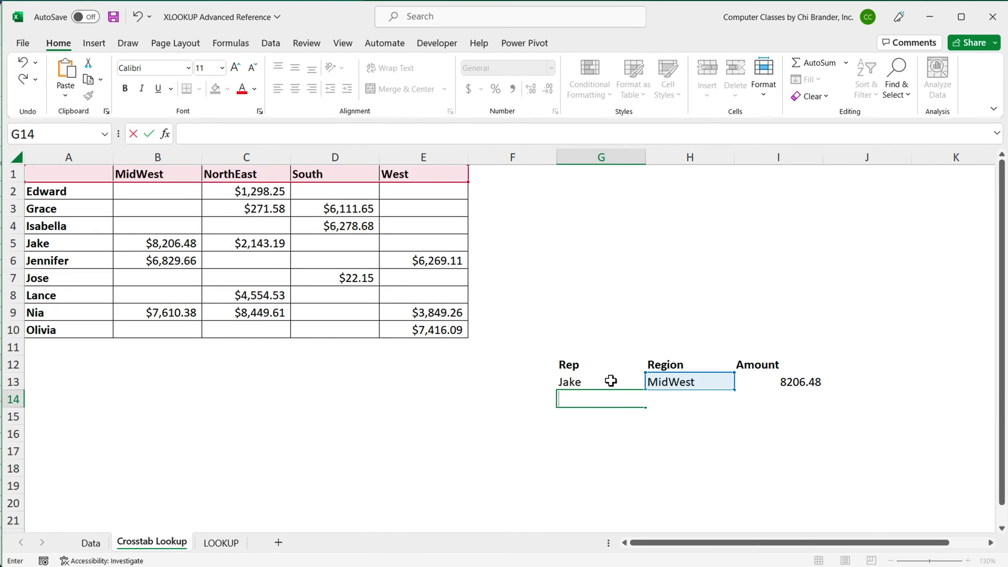
left_click(609, 382)
left_click(81, 178)
scroll(89, 185, "up", 1)
scroll(90, 183, "down", 3)
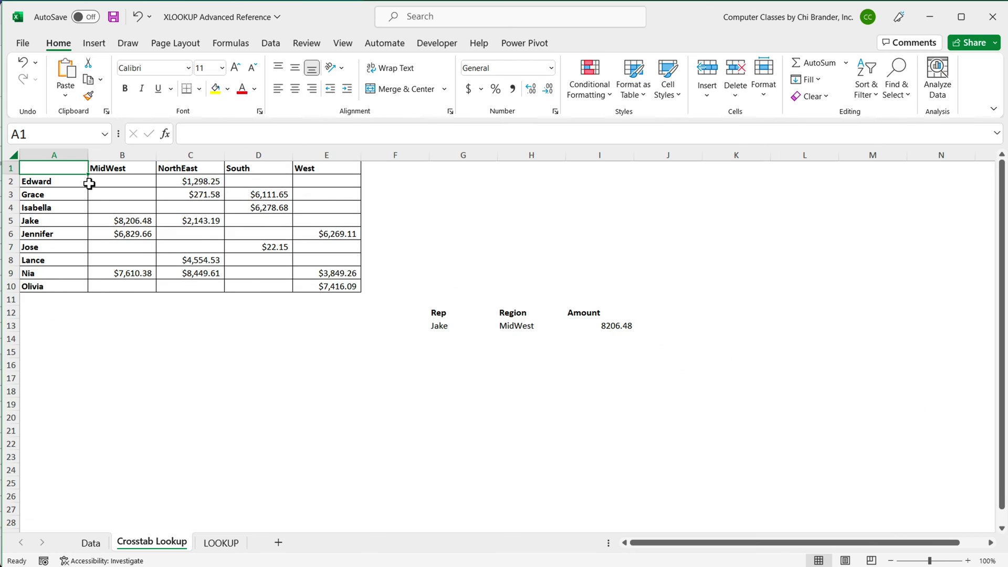
Try changing XMATCH to MATCH in the I13 formula, adding 0 as the match type for an exact match.
scroll(90, 182, "up", 1)
double_click(702, 353)
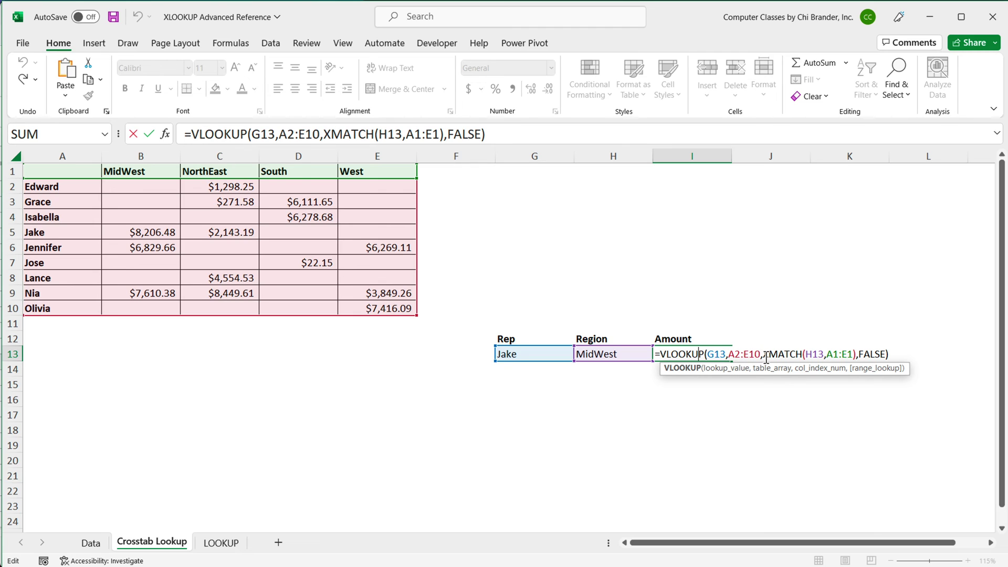
left_click_drag(764, 355, 859, 357)
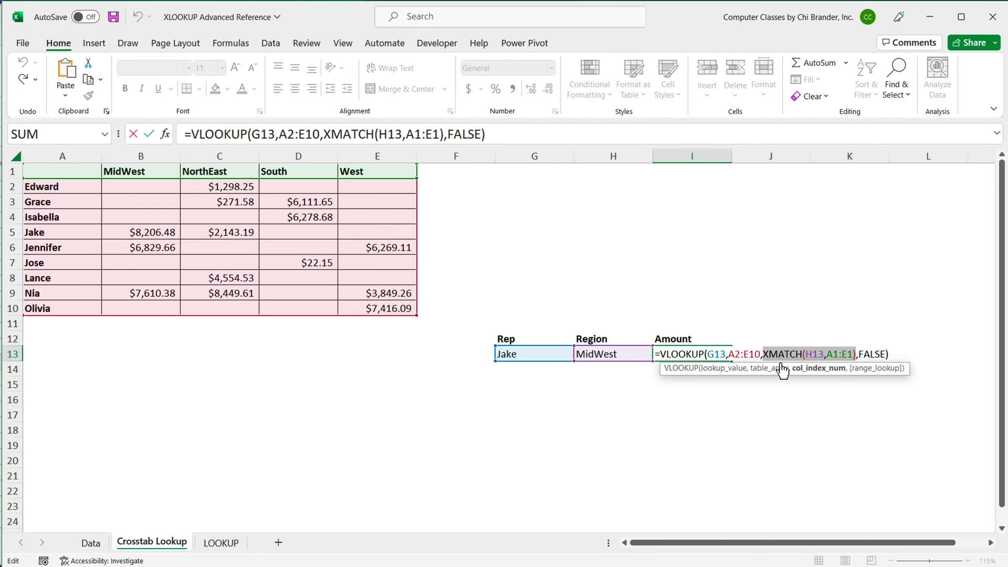
left_click(768, 356)
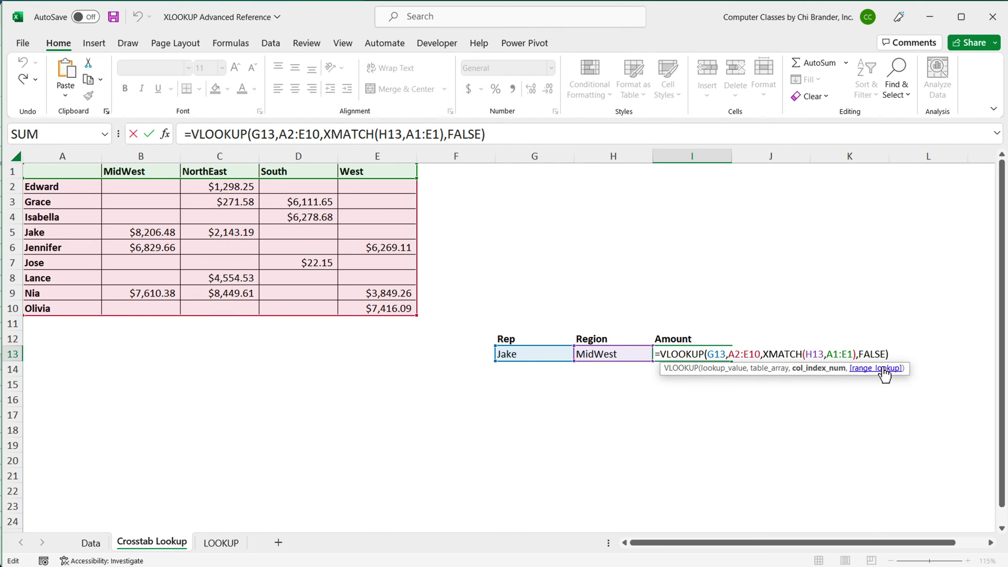
key("BackSpace")
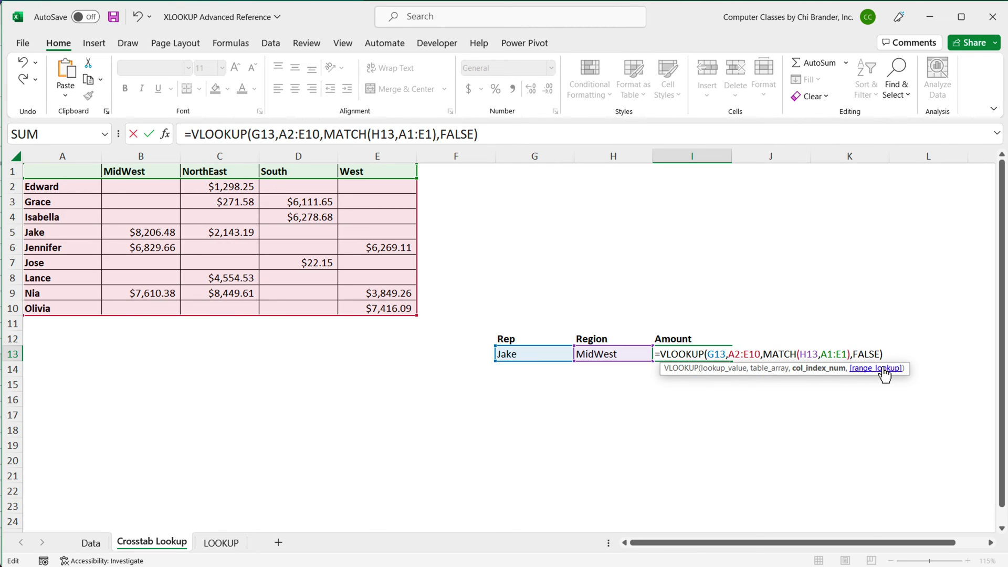
left_click(850, 358)
type(",0")
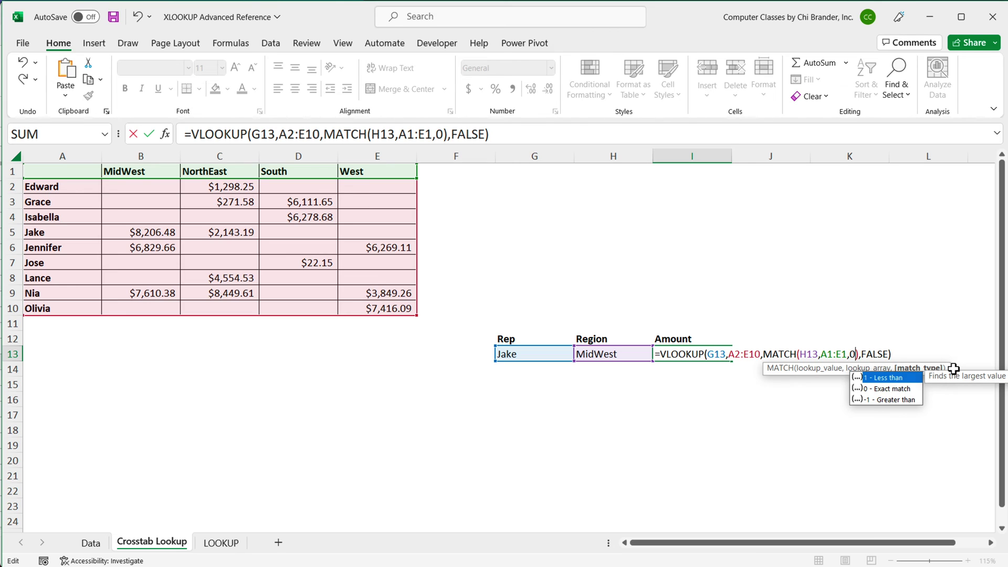
Remove the 0 match type and restore XMATCH(H13,A1:E1) as the column index of the VLOOKUP in I13.
key("BackSpace")
key("BackSpace")
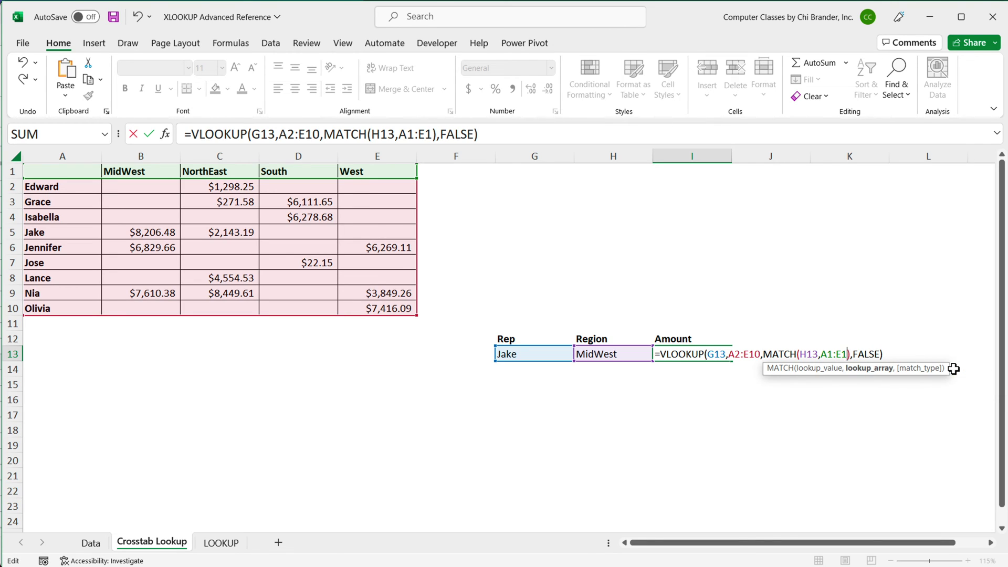
left_click(768, 355)
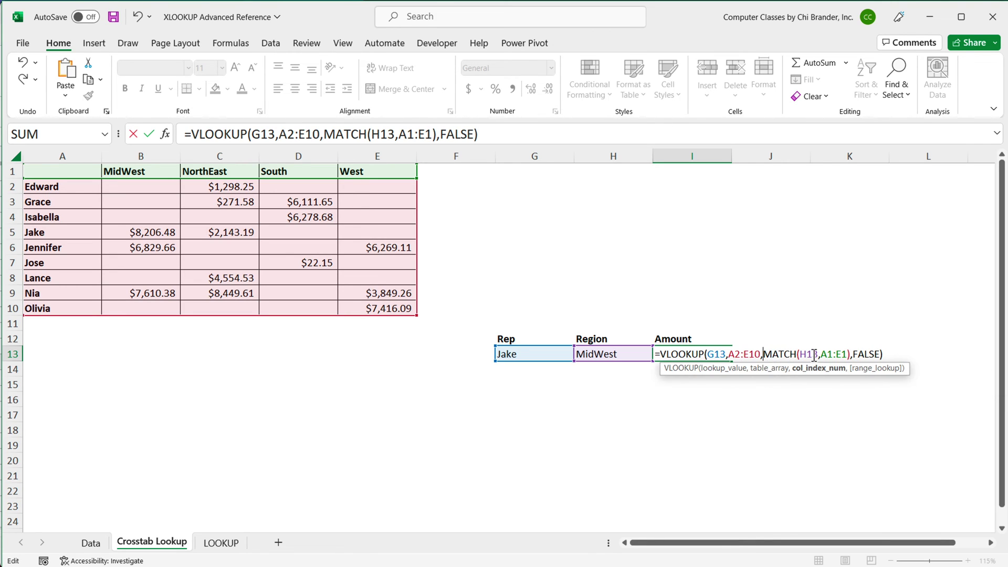
type("X")
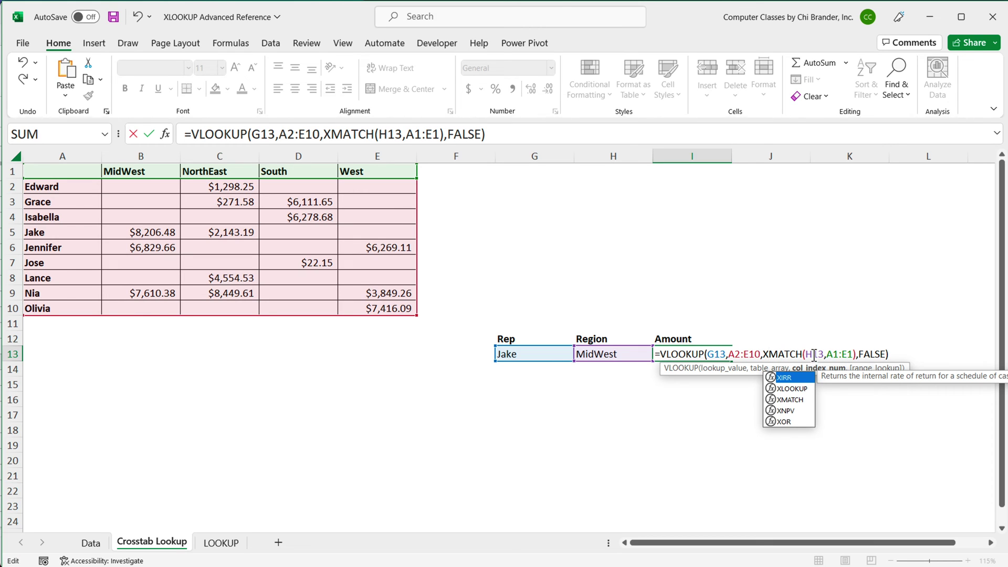
left_click(896, 356)
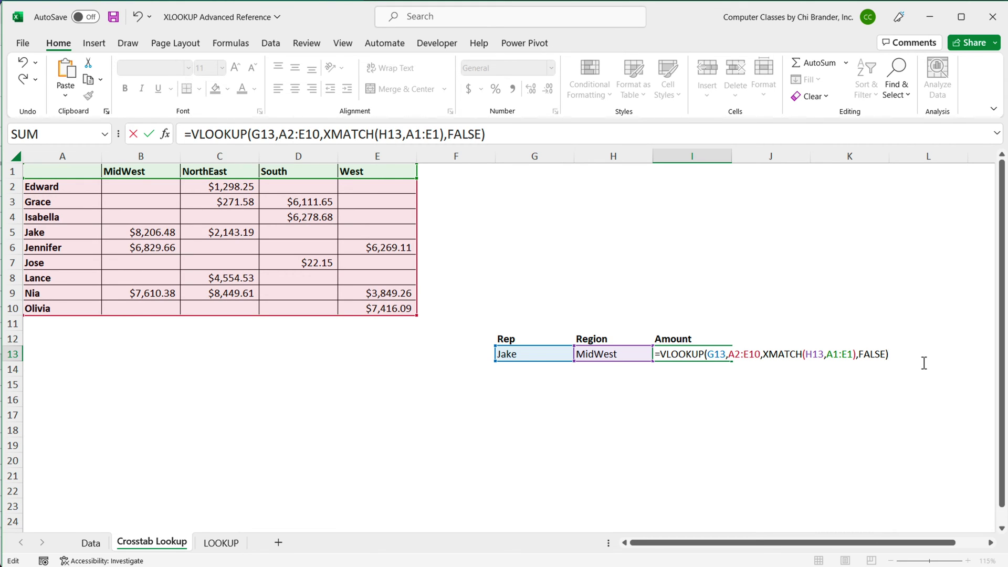
key("Return")
Set the region in H13 to NorthEast.
left_click(712, 355)
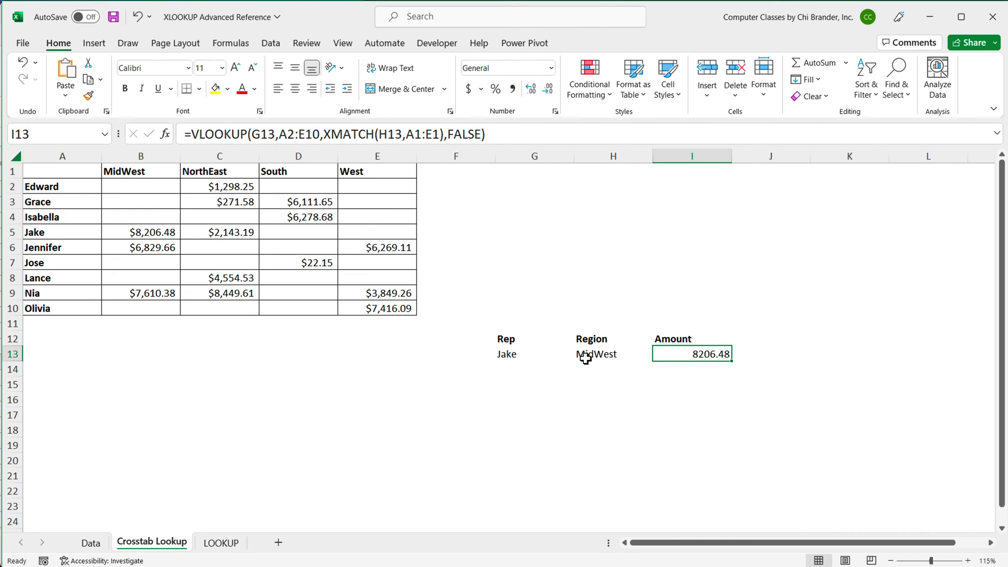
left_click(604, 359)
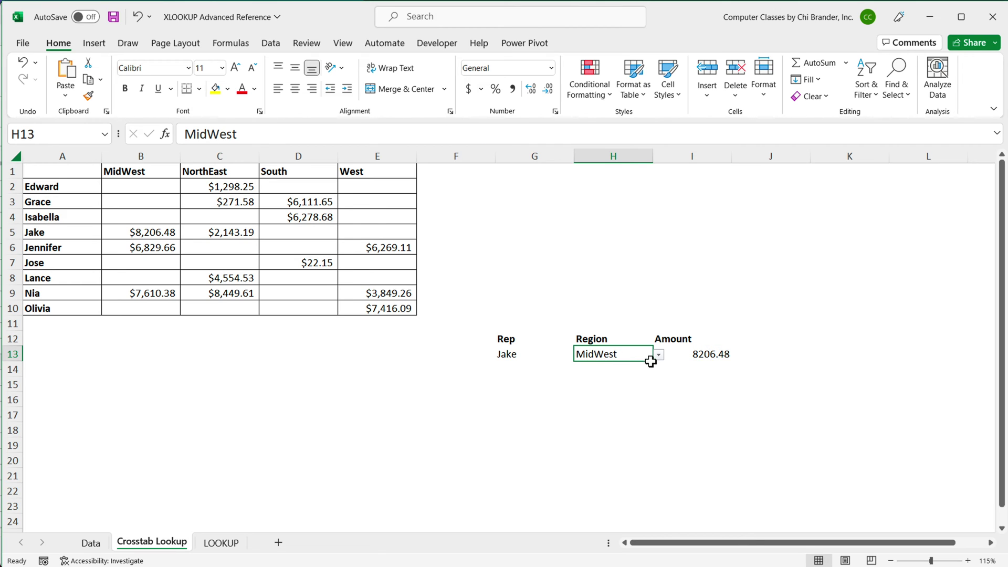
left_click(659, 355)
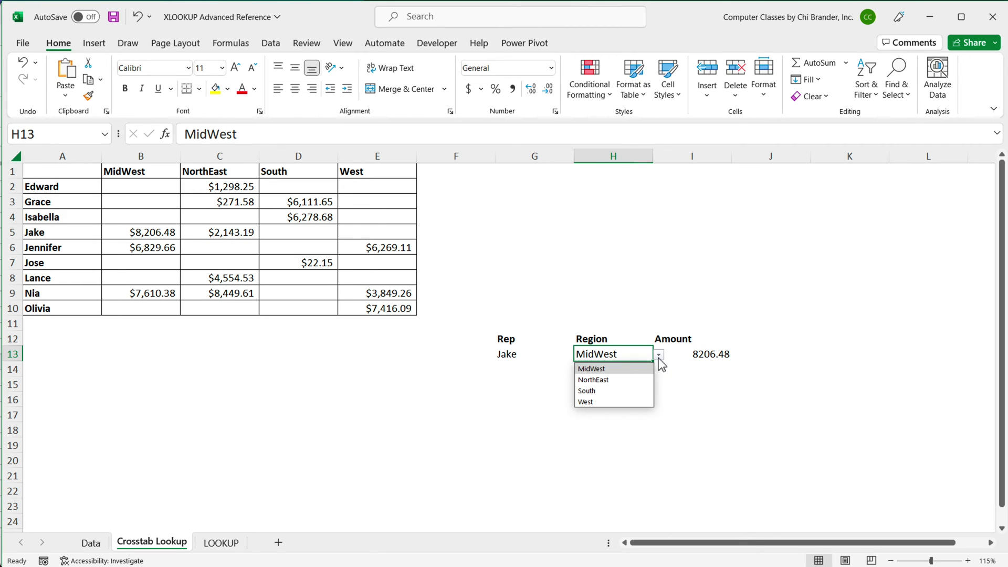
left_click(627, 378)
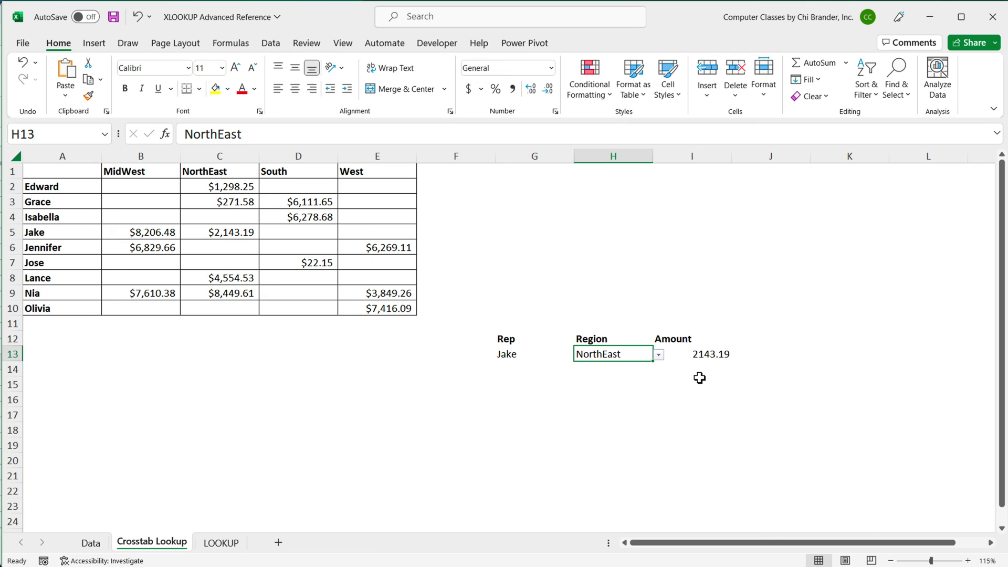
Compare the amount in I13 with the crosstab cell where row 5 meets the NorthEast column.
left_click(714, 355)
left_click_drag(39, 237, 232, 229)
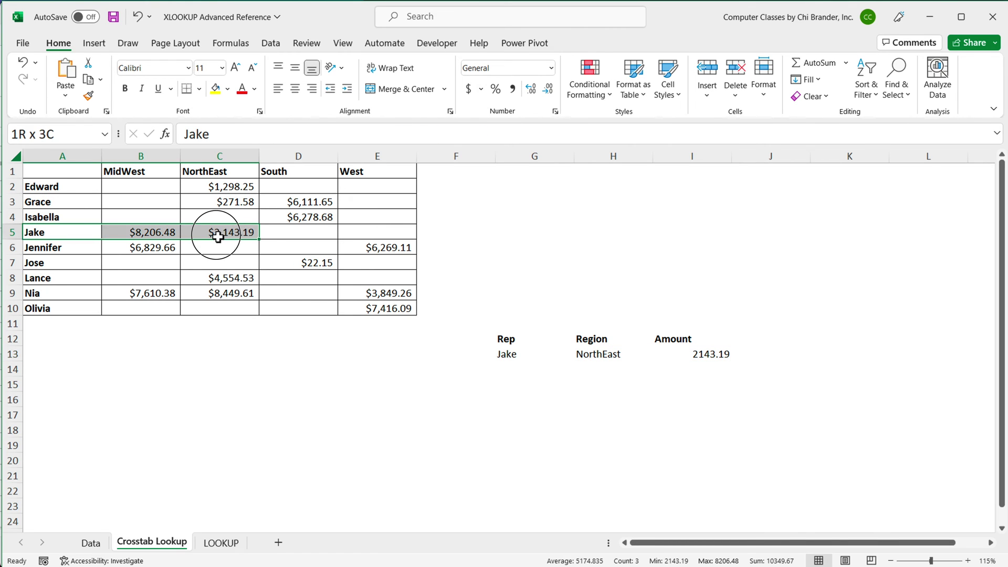
left_click_drag(227, 171, 242, 236)
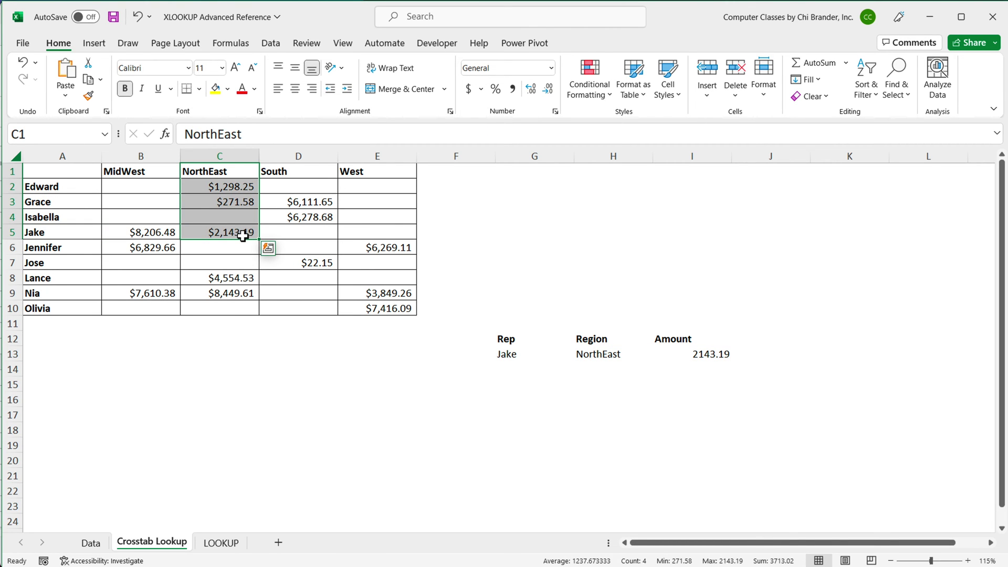
Set the rep in G13 to the one listed in A9.
left_click(56, 295)
left_click(519, 355)
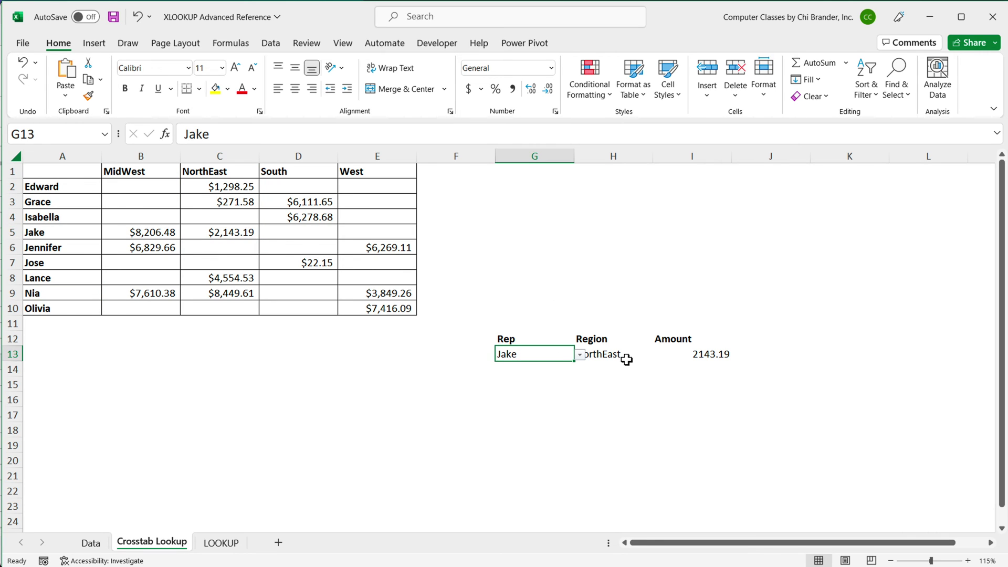
left_click(578, 355)
left_click(533, 446)
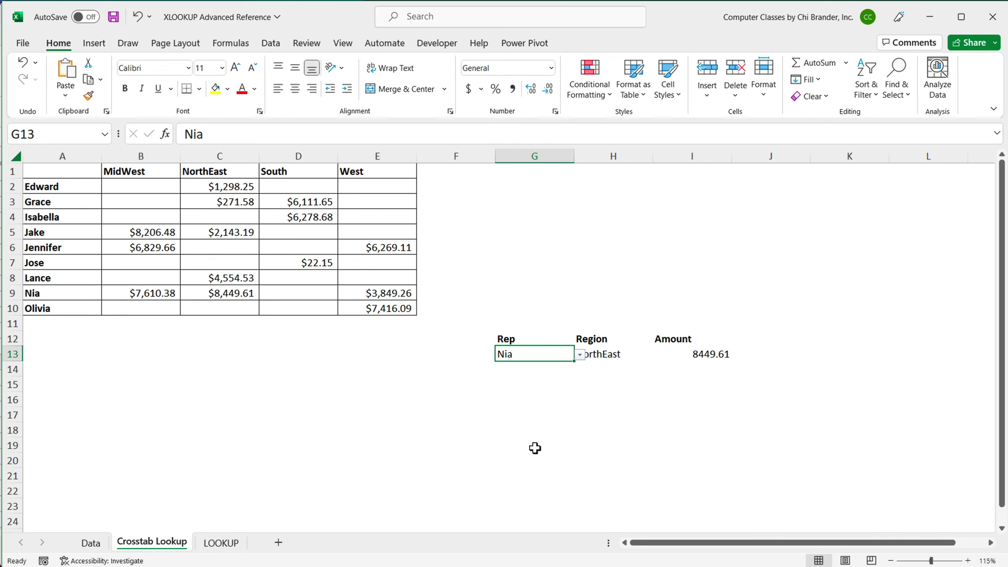
Check the amount in I13 against the NorthEast column and row 9 of the crosstab, ending on cell C9.
left_click(707, 356)
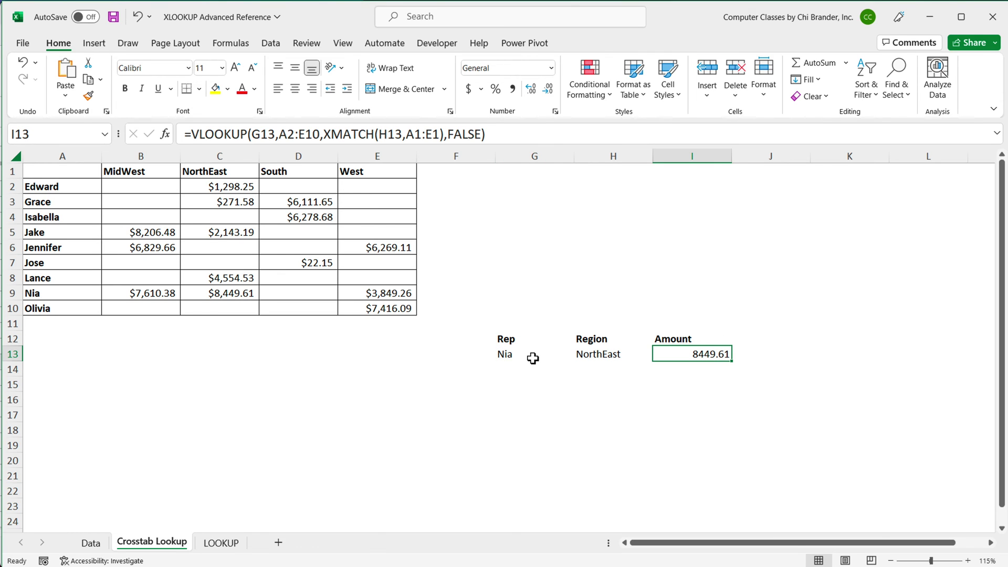
left_click_drag(215, 171, 215, 278)
left_click(86, 293)
left_click_drag(85, 292, 224, 295)
left_click(224, 293)
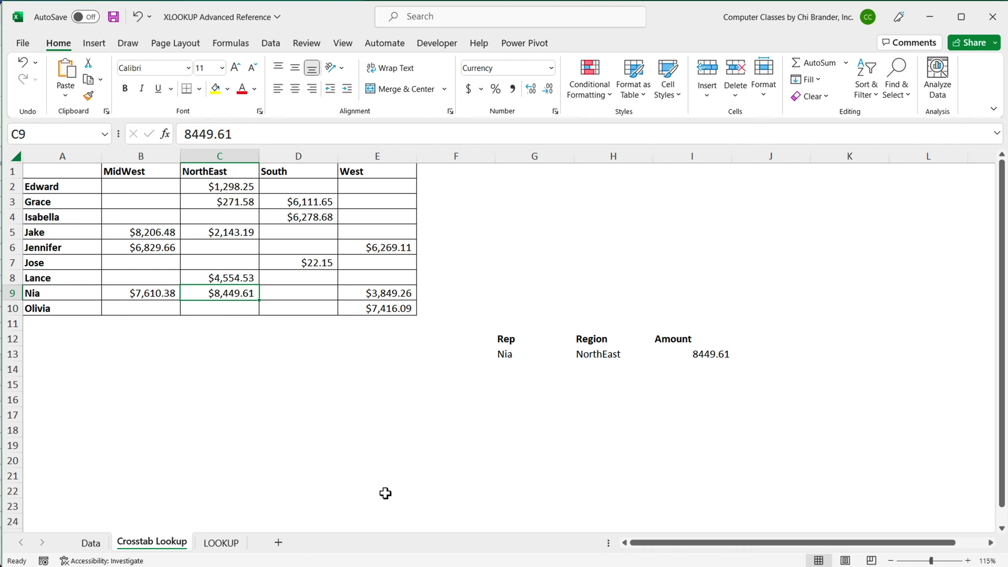
Copy the full text of the VLOOKUP formula from I13, including the equals sign, leaving the formula as it is.
double_click(694, 355)
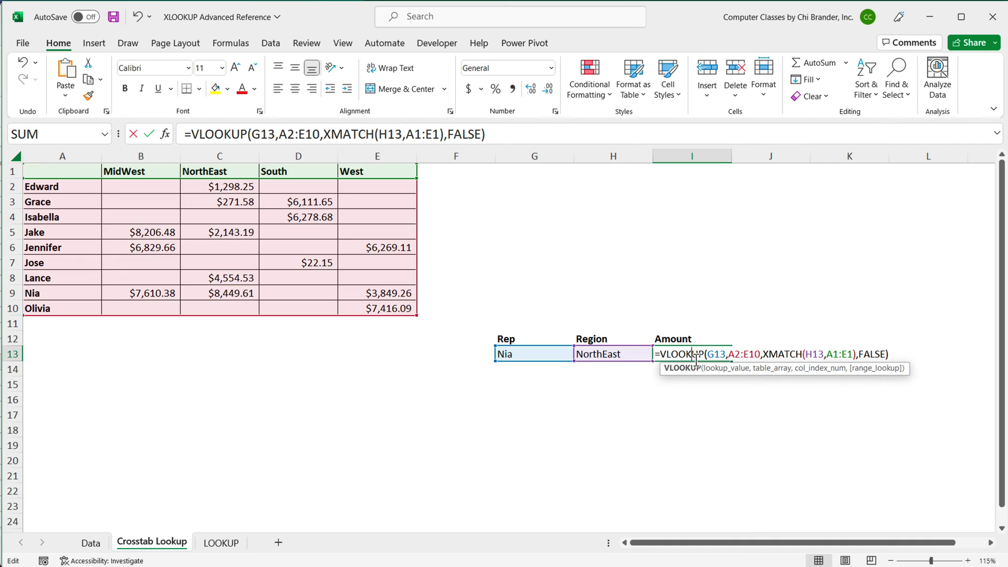
left_click(650, 355)
double_click(669, 356)
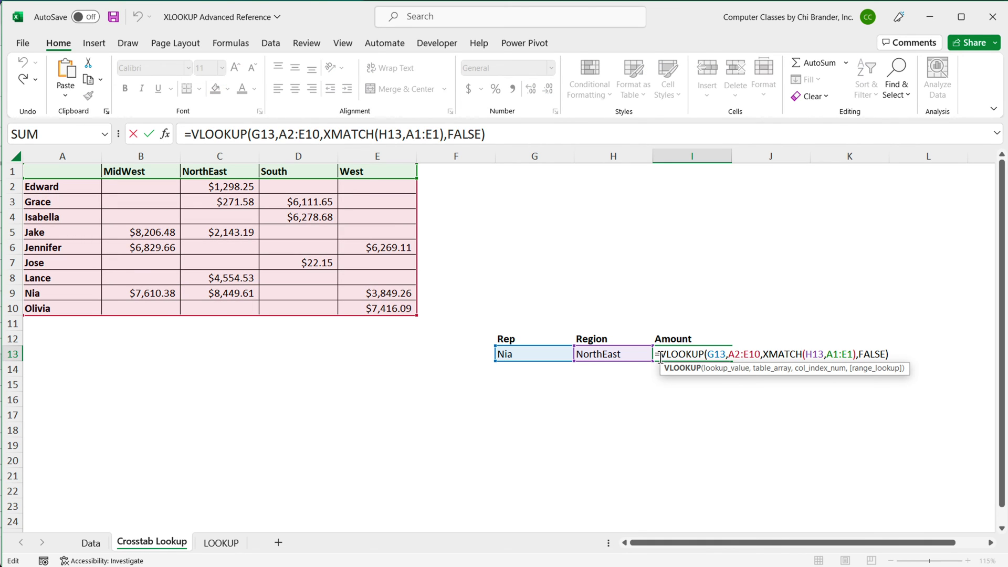
left_click_drag(655, 355, 976, 361)
key("super+c")
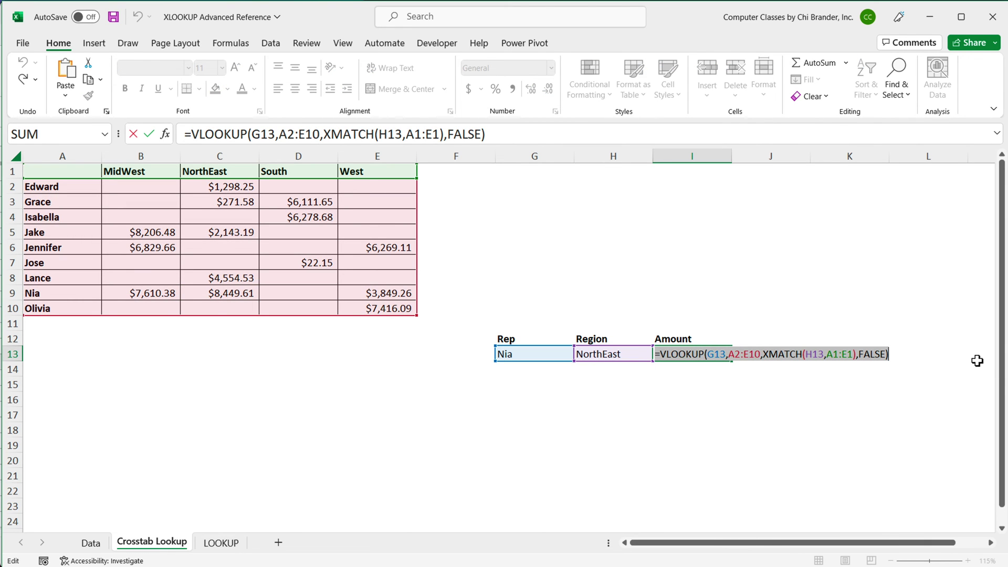
key("Return")
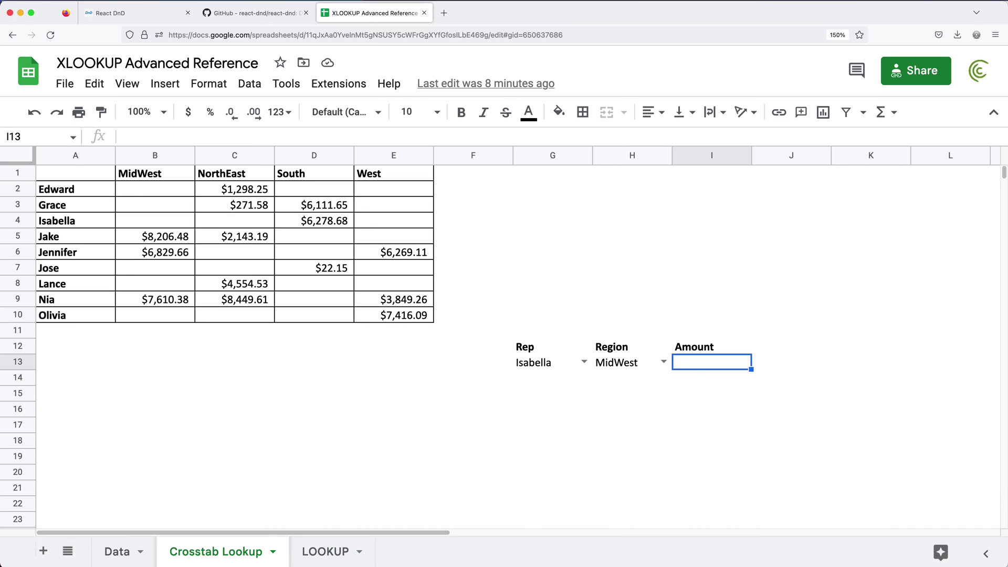
Switch to Google Sheets and paste the copied formula =VLOOKUP(G13,A2:E10,XMATCH(H13,A1:E1),FALSE) into I13 of the Crosstab Lookup sheet.
double_click(686, 365)
key("super+v")
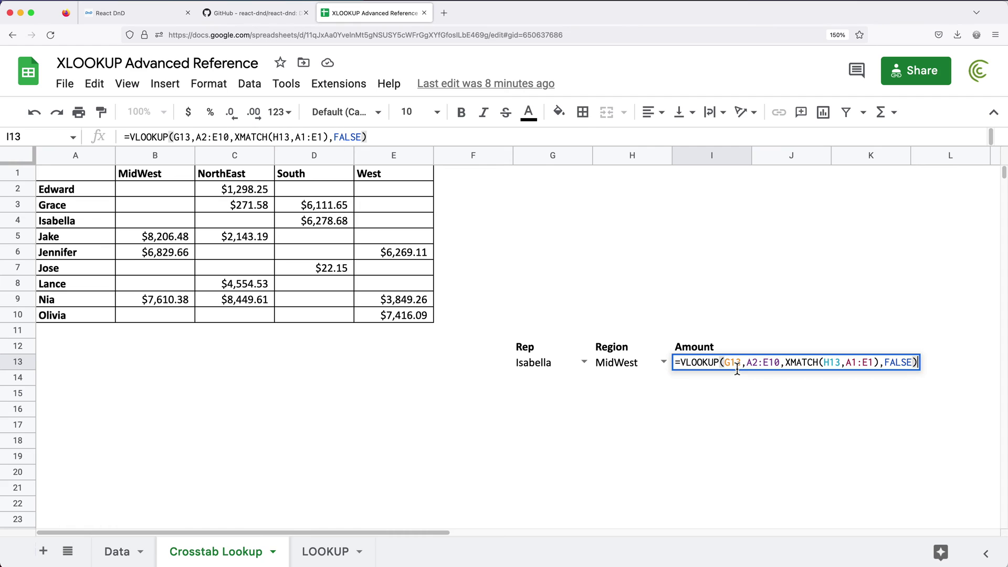
key("Return")
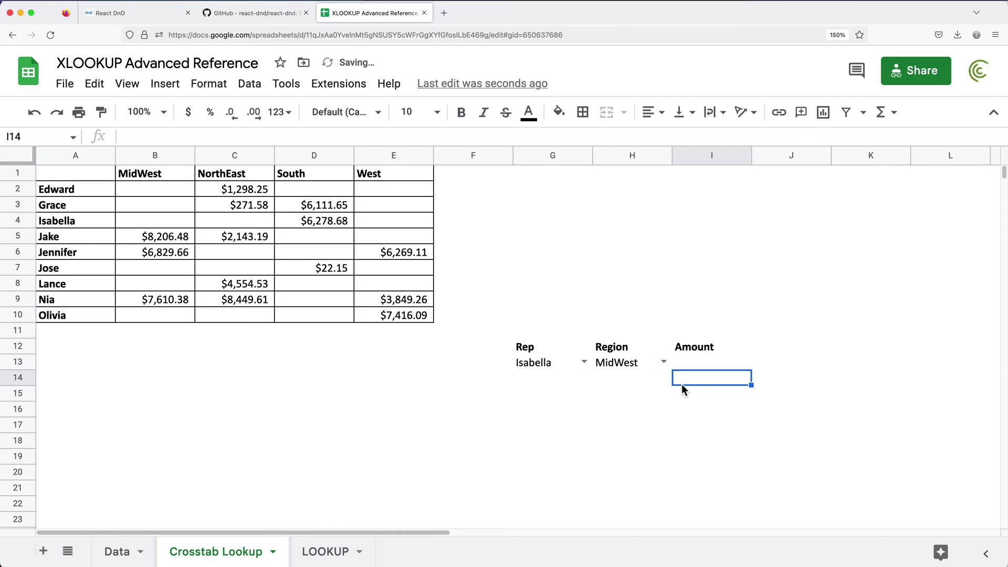
Check crosstab cell B4 for the rep and region currently chosen in G13 and H13.
left_click(546, 366)
left_click(601, 364)
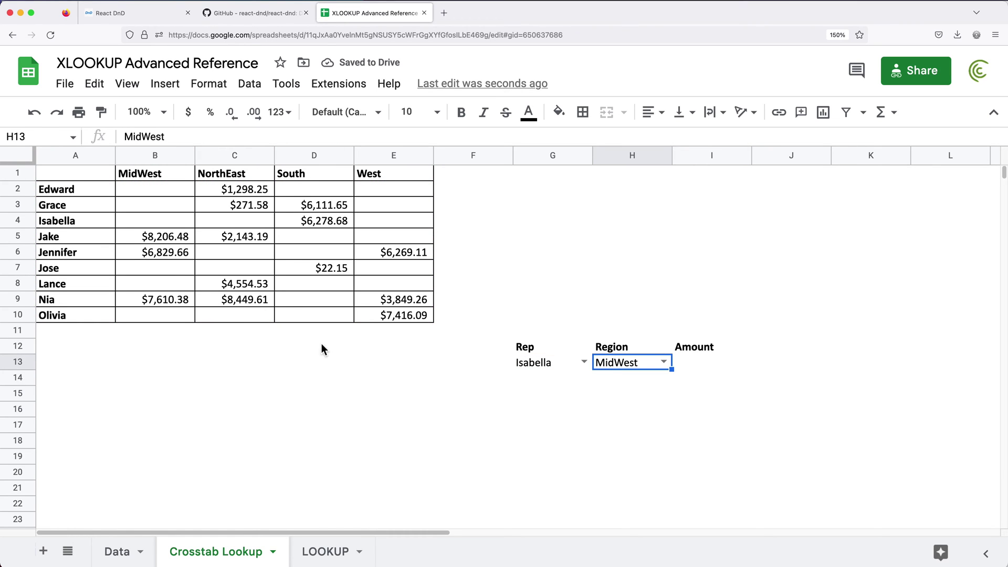
left_click(150, 223)
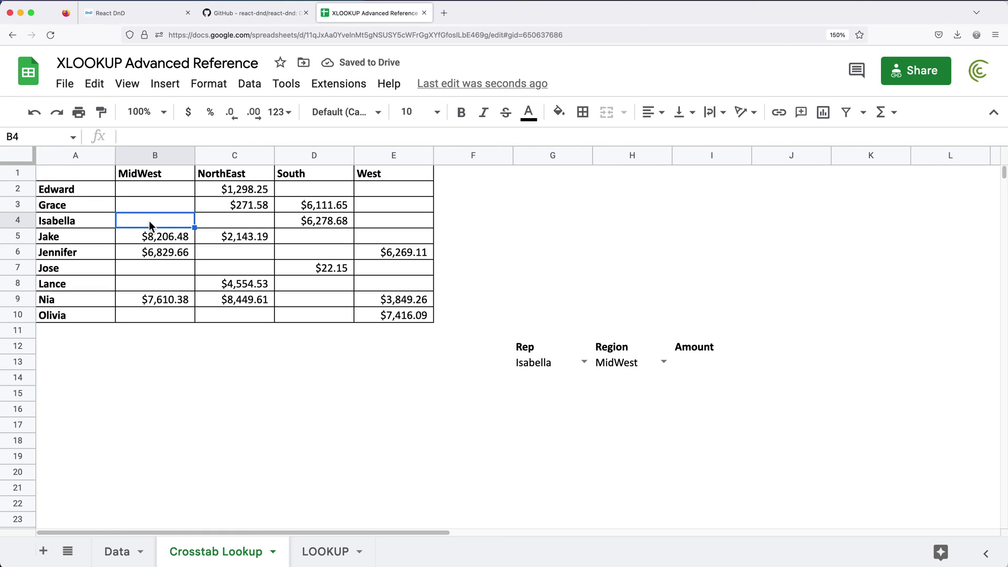
Set the rep in G13 to the one listed in A5 and check the amount in I13.
left_click(584, 362)
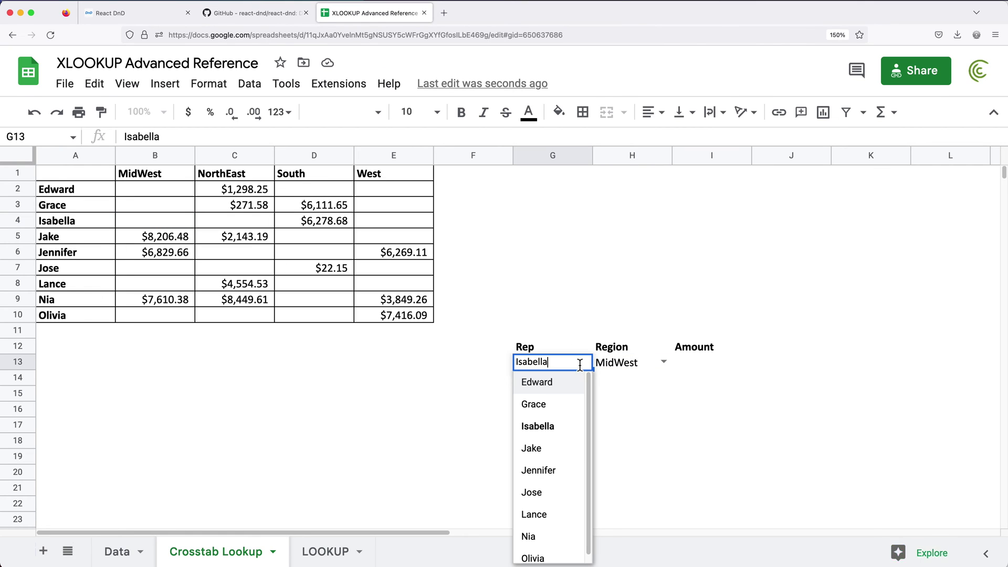
left_click(563, 453)
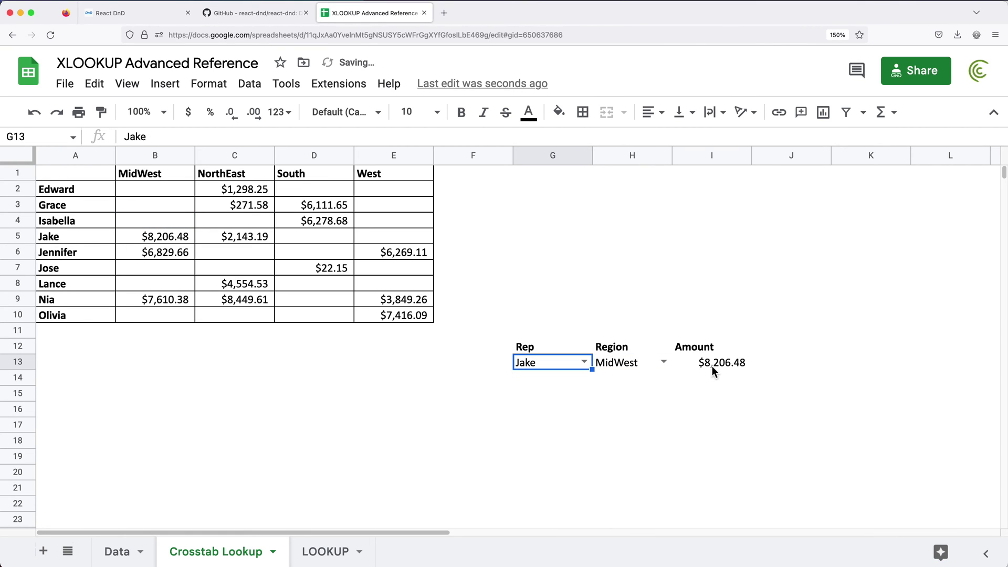
left_click(702, 364)
left_click(533, 364)
left_click(625, 363)
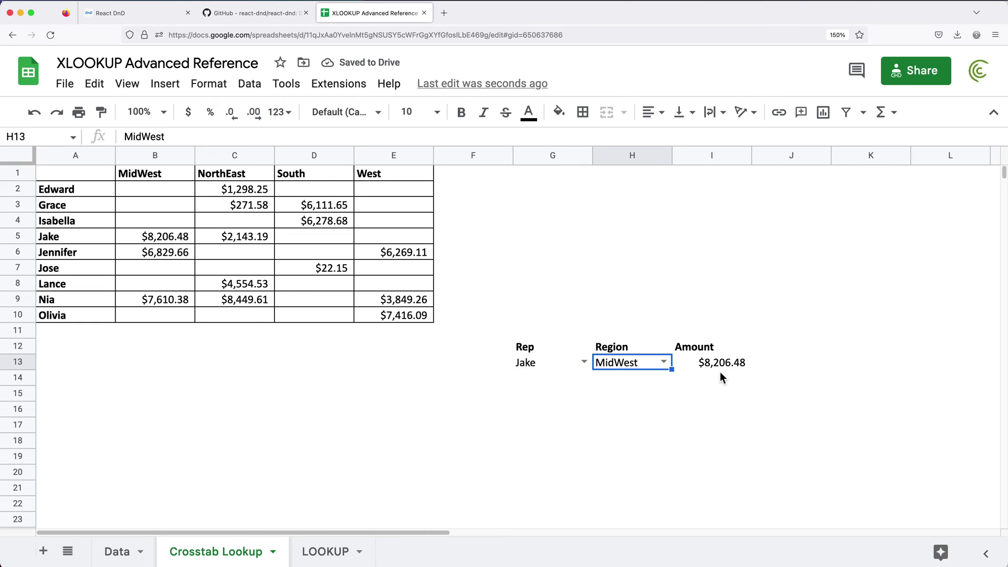
left_click(726, 362)
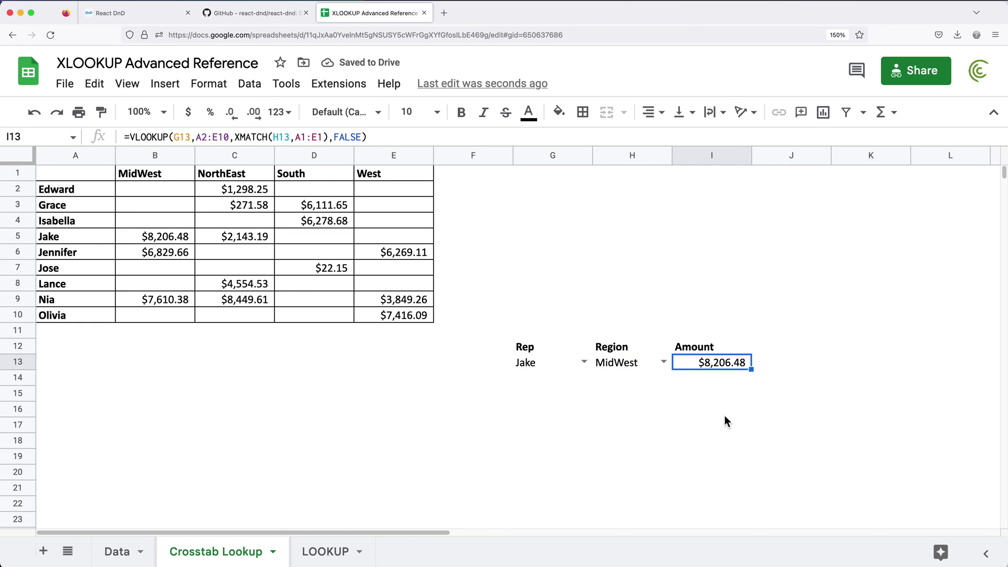
Make the ranges in the I13 formula absolute, using $A$2:$E$10 for the VLOOKUP table and $A$1:$E$1 for the XMATCH.
double_click(710, 364)
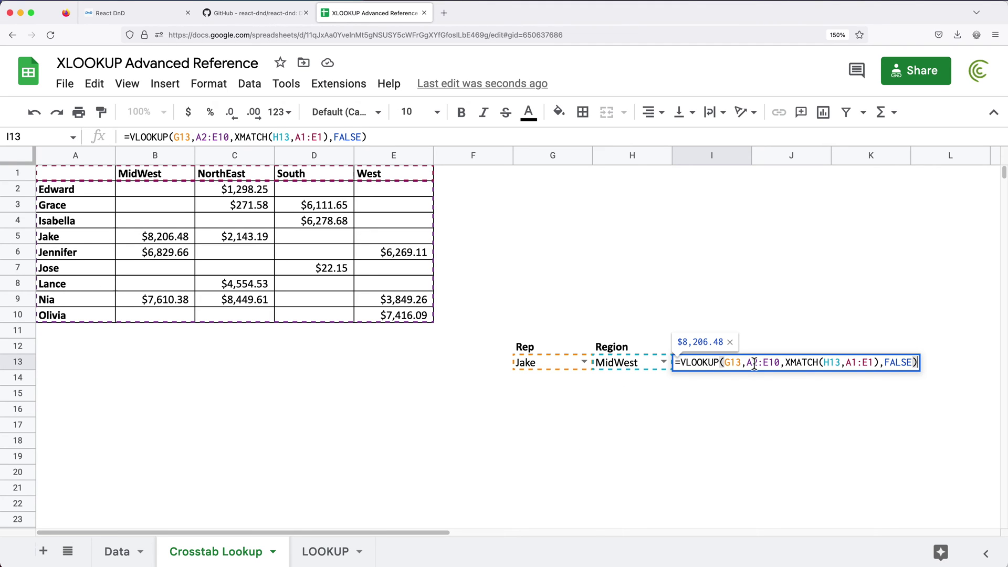
left_click_drag(749, 363, 780, 363)
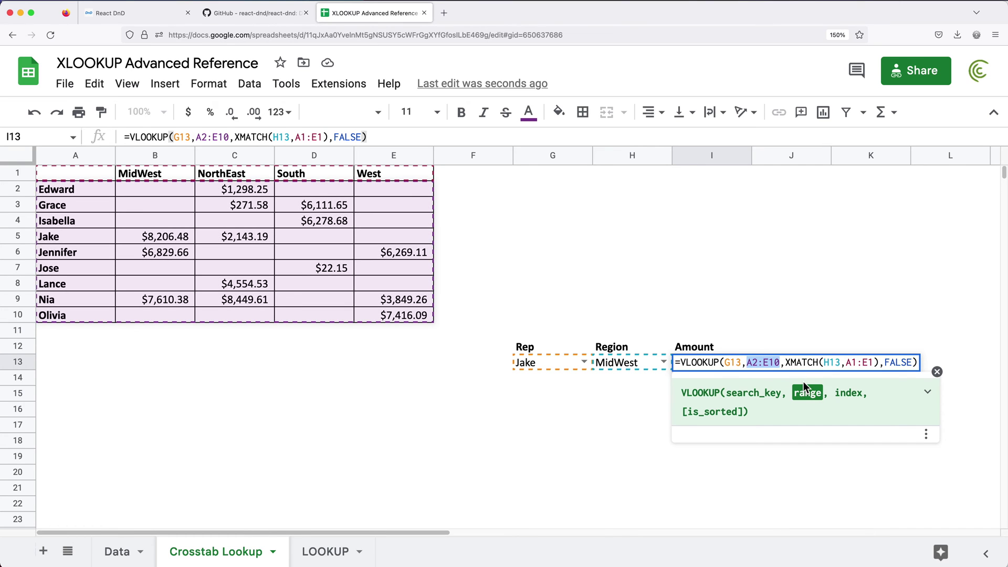
key("F4")
left_click_drag(867, 362, 898, 363)
key("F4")
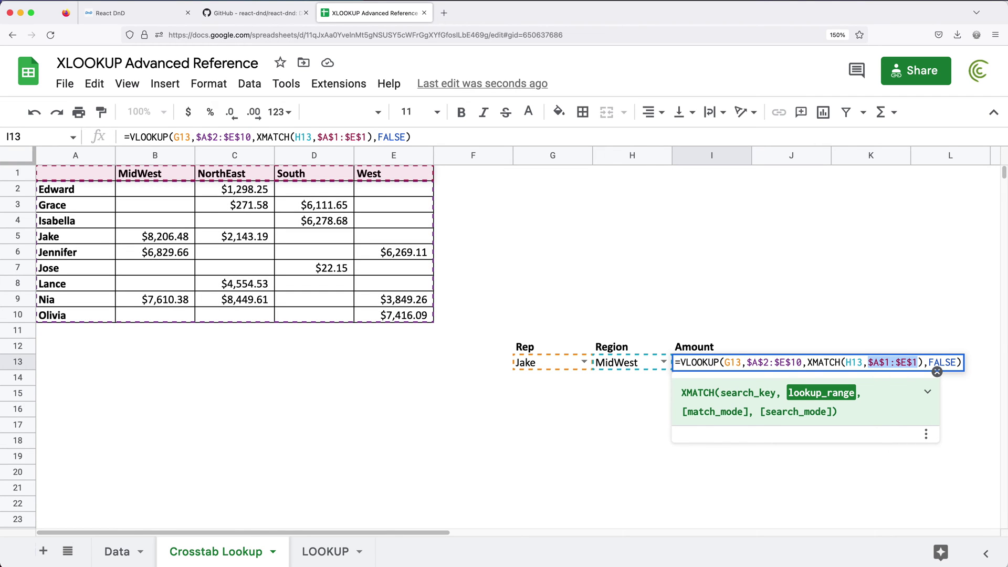
key("Return")
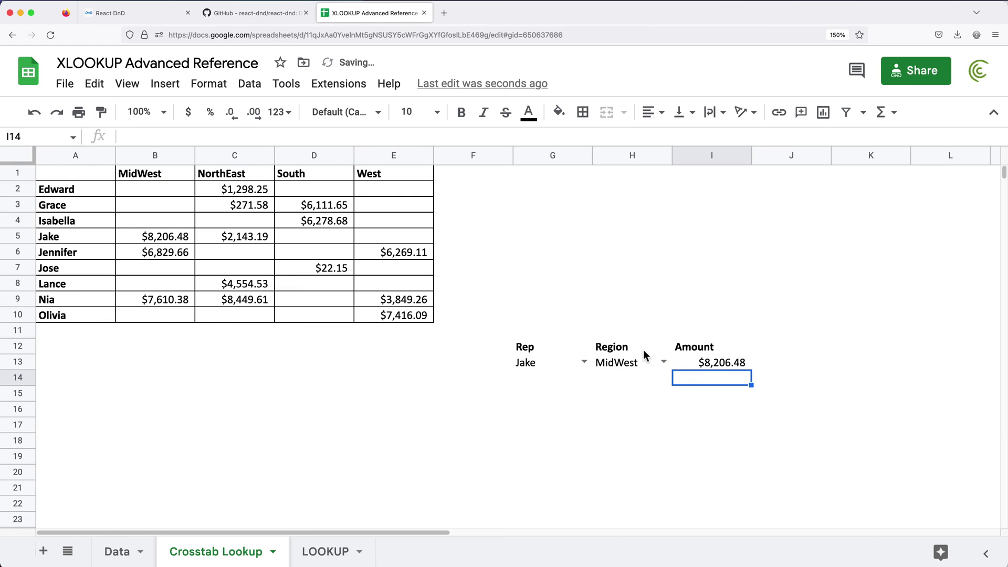
Review the VLOOKUP formula with the nested XMATCH in I13 and select its entire text.
left_click(714, 362)
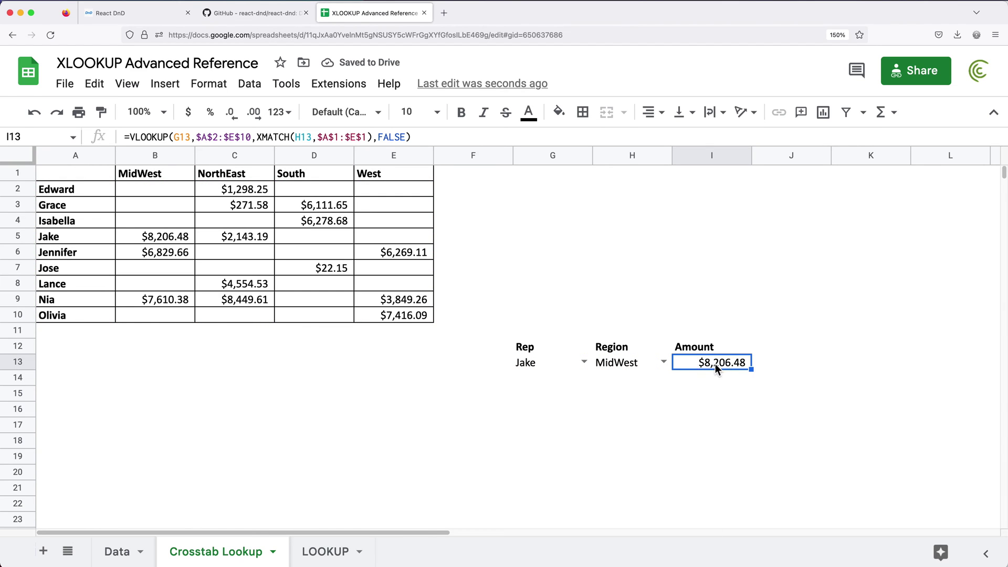
double_click(715, 363)
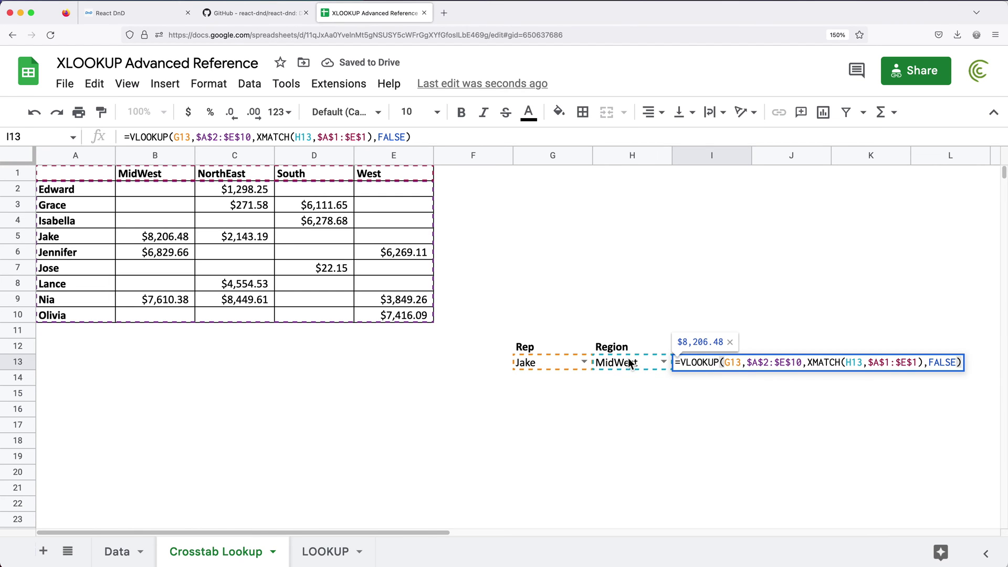
key("Return")
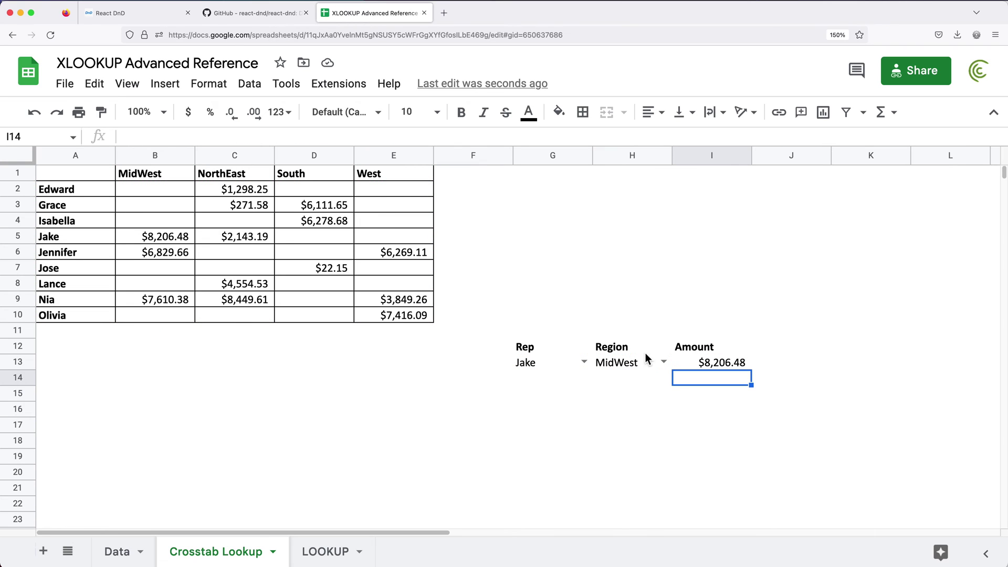
double_click(714, 363)
triple_click(703, 363)
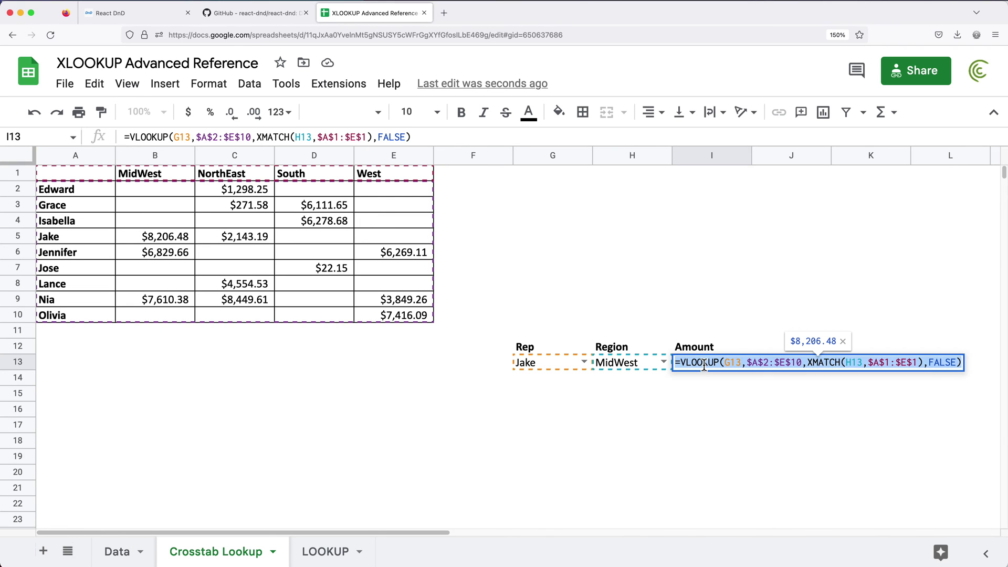
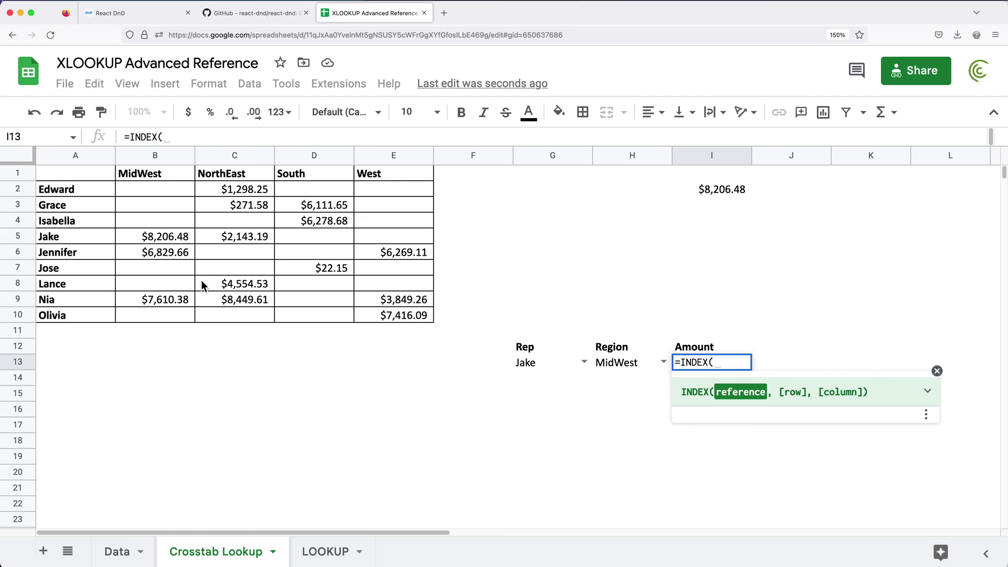
Complete the formula in I13 as =INDEX(A1:E10,5,2) and compare its amount with crosstab cell B5.
left_click_drag(91, 172, 389, 316)
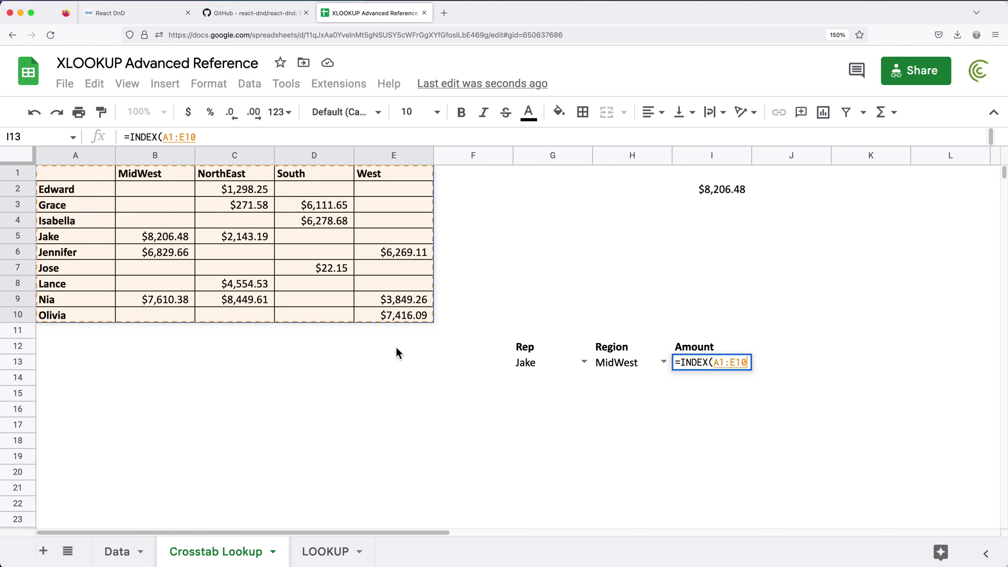
type(",")
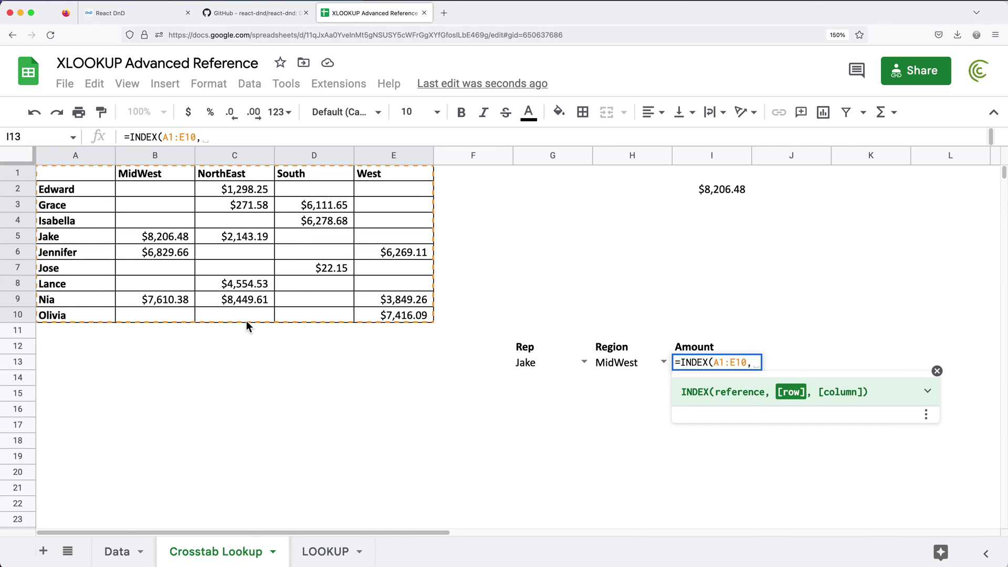
type("5,")
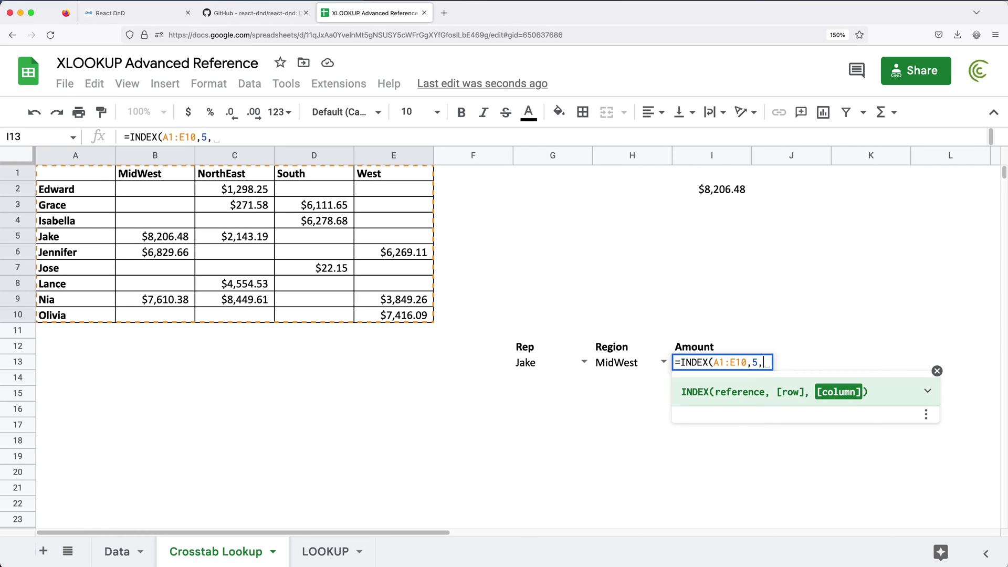
type("2)")
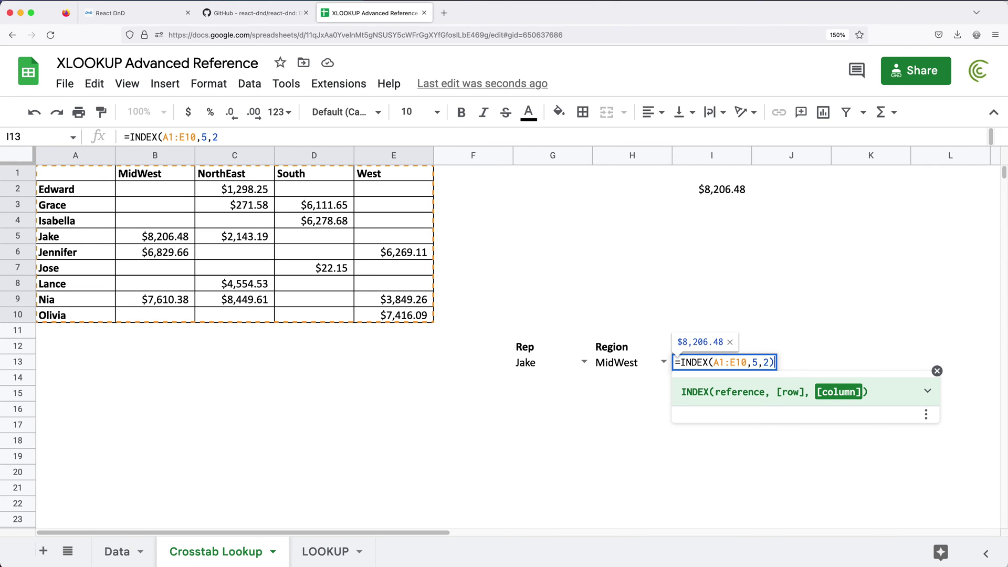
key("Return")
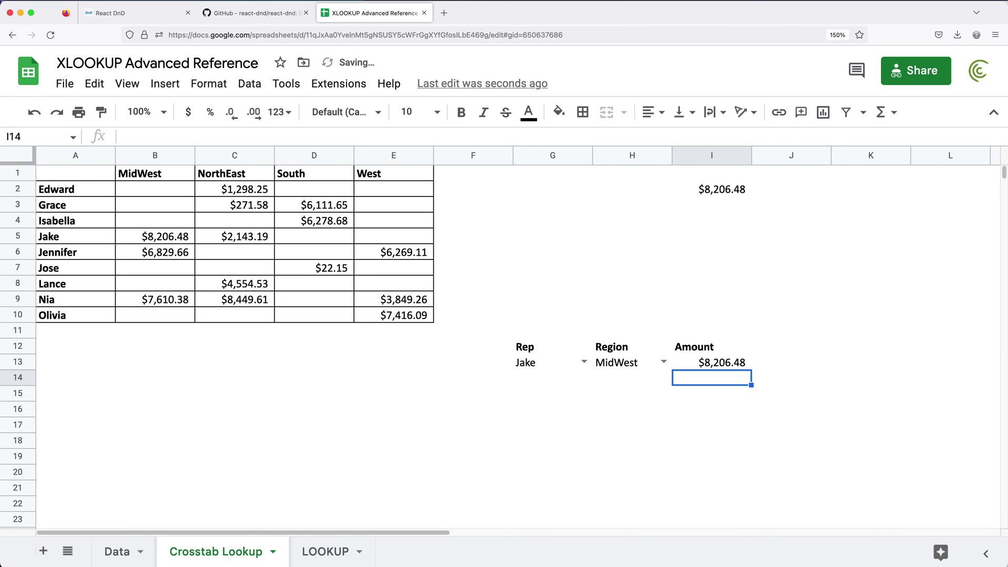
left_click(726, 364)
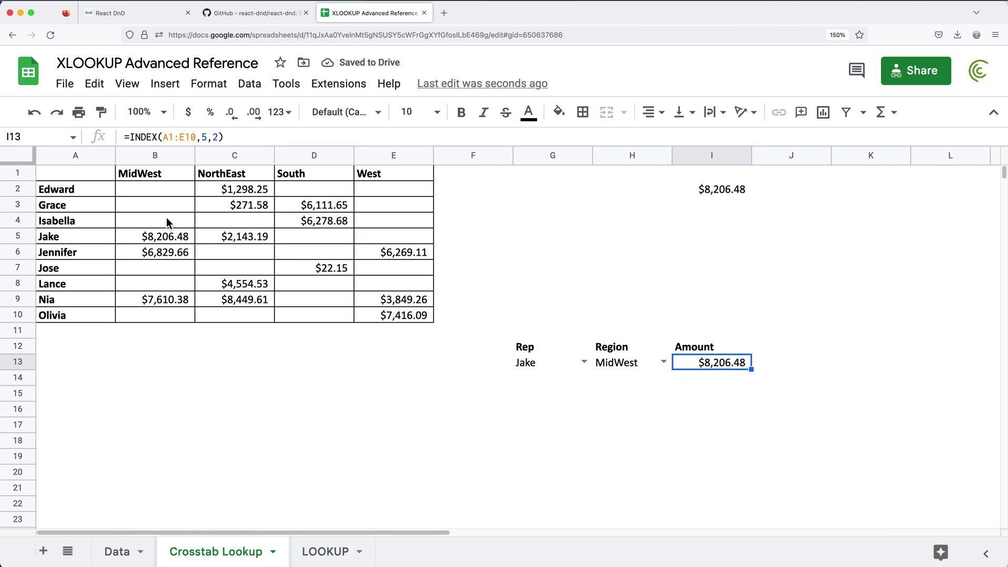
left_click(164, 237)
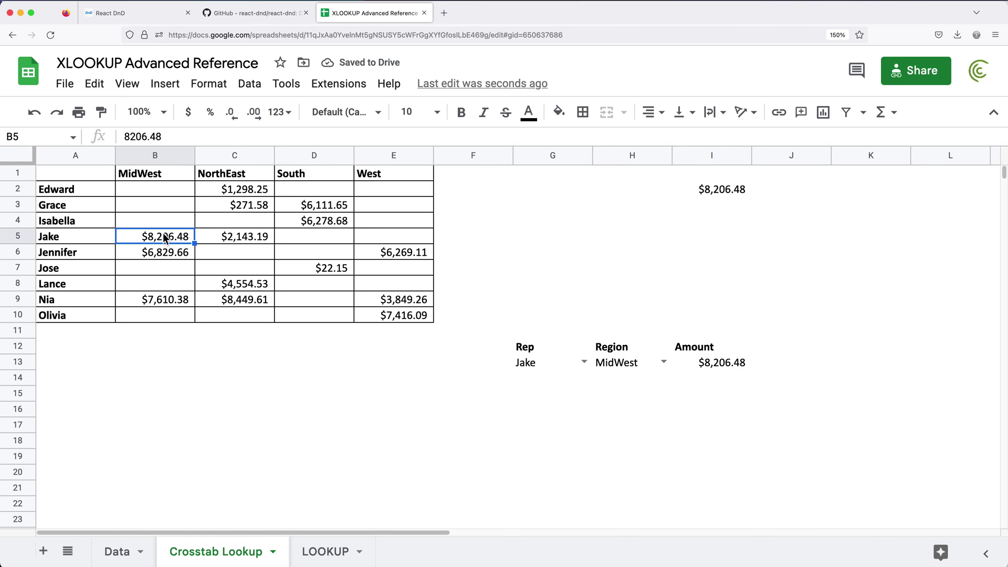
Replace the INDEX reference in the I13 formula with B2:E10, leaving out the crosstab's headers.
double_click(722, 366)
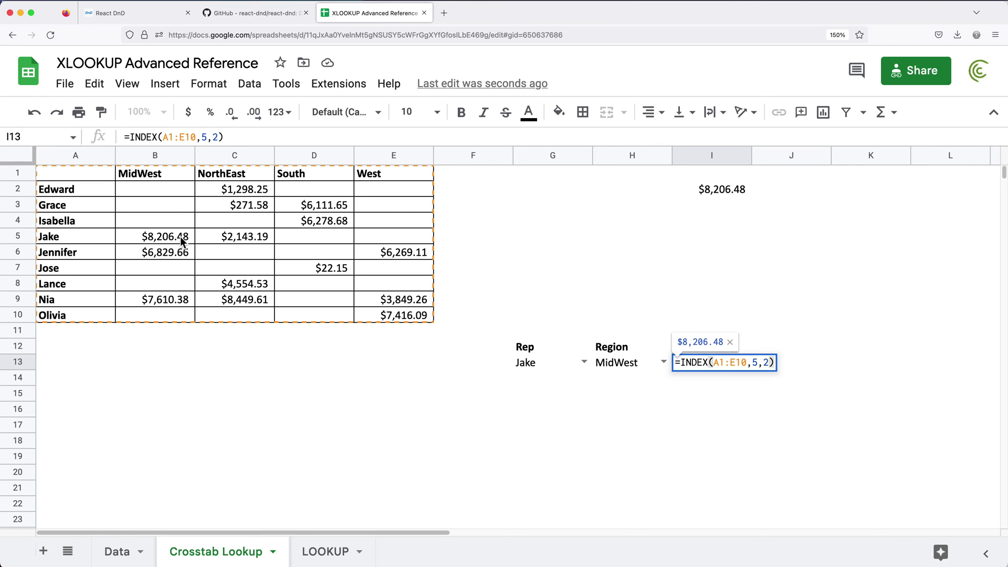
left_click_drag(752, 362, 769, 362)
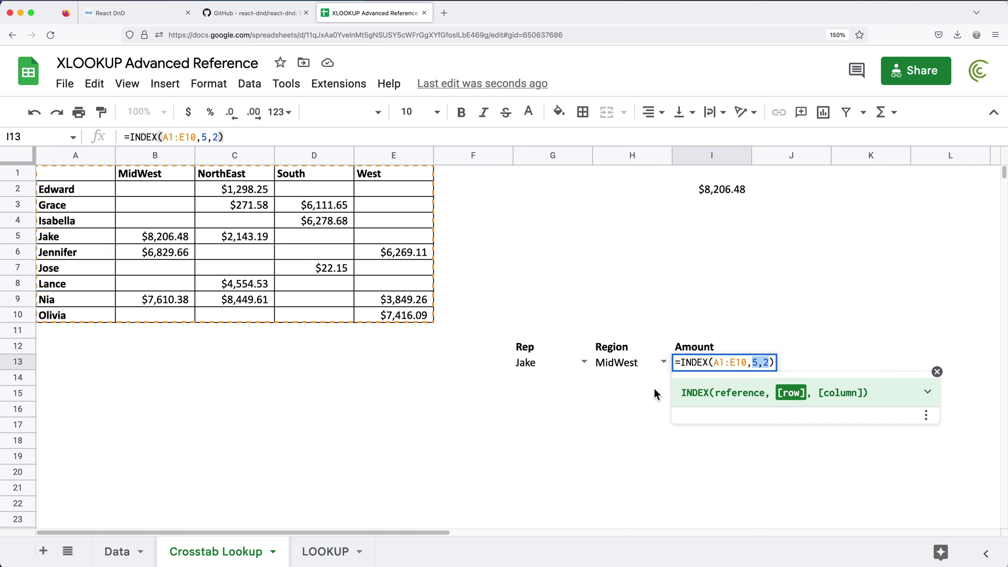
left_click_drag(713, 362, 747, 364)
key("BackSpace")
mouse_move(178, 192)
left_mouse_down()
mouse_move(441, 250)
mouse_move(427, 314)
left_mouse_up()
Change the INDEX row argument in I13 to 4 and the column argument to 1.
left_click(758, 362)
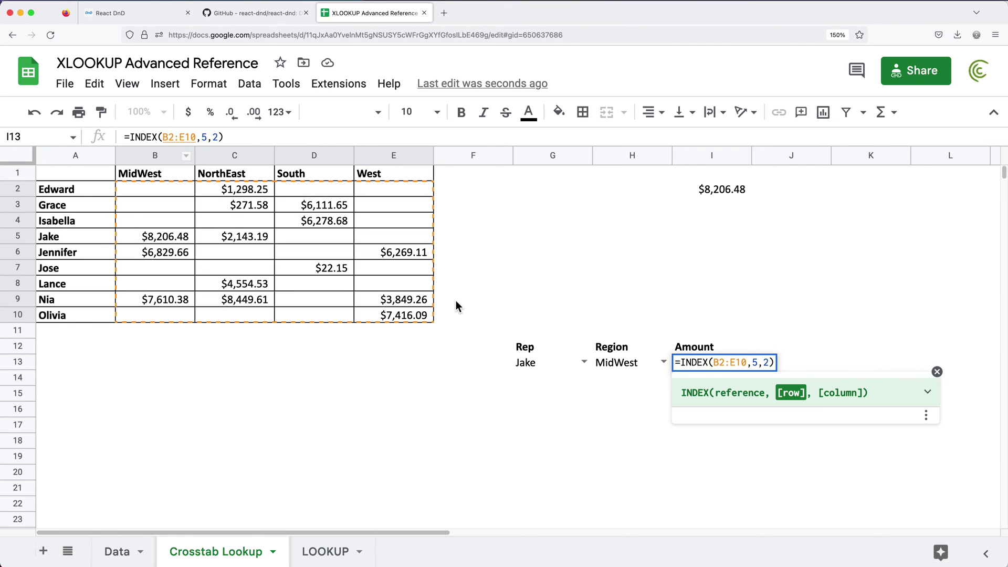
key("BackSpace")
type("4")
key("Right")
key("Right")
key("BackSpace")
type("1")
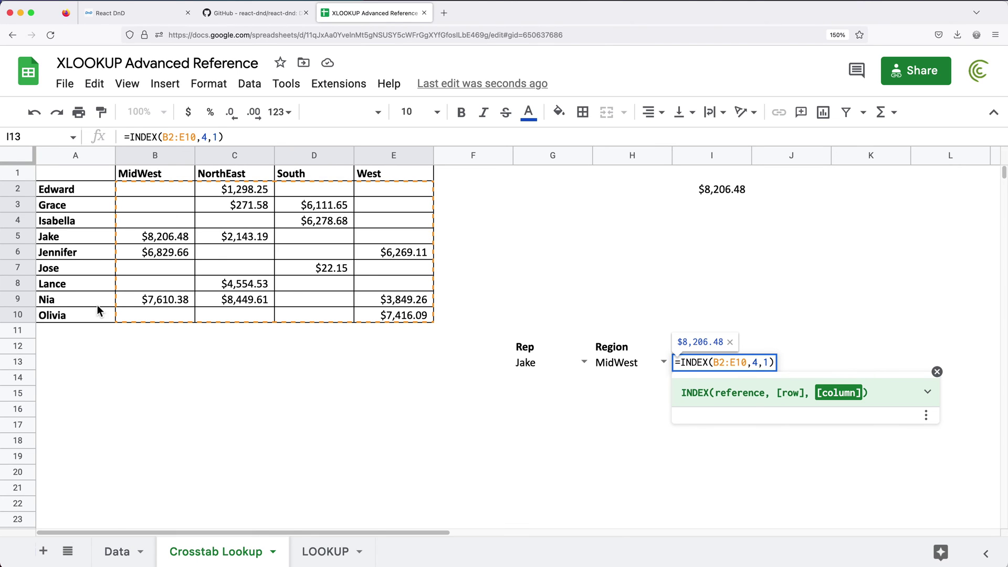
key("Return")
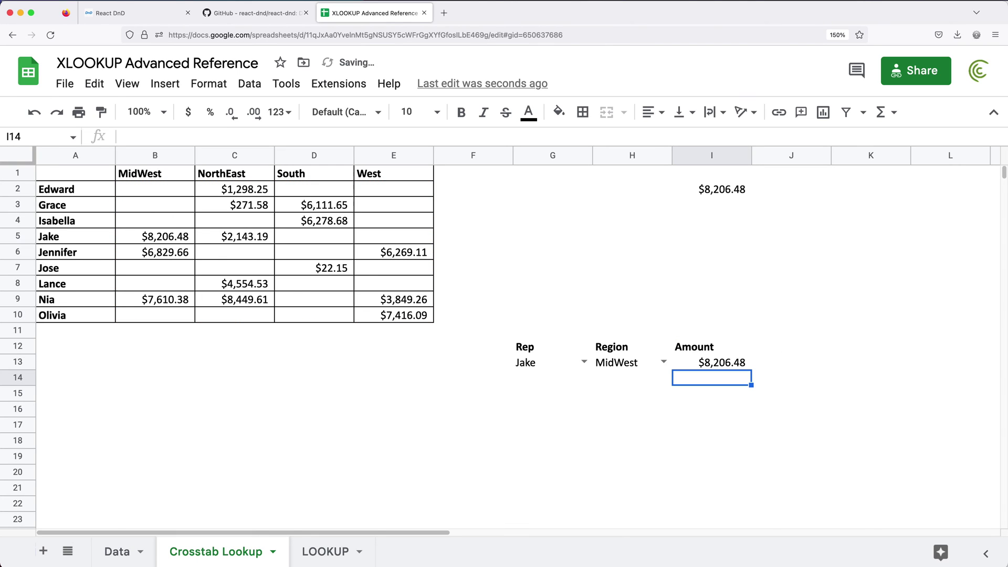
Undo the edits to the INDEX range, row and column in I13.
left_click(722, 367)
key("ctrl+z")
key("ctrl+z")
key("ctrl+z")
Examine the row and column arguments of the INDEX formula in I13 alongside the rep and region inputs in G13:H13.
double_click(722, 366)
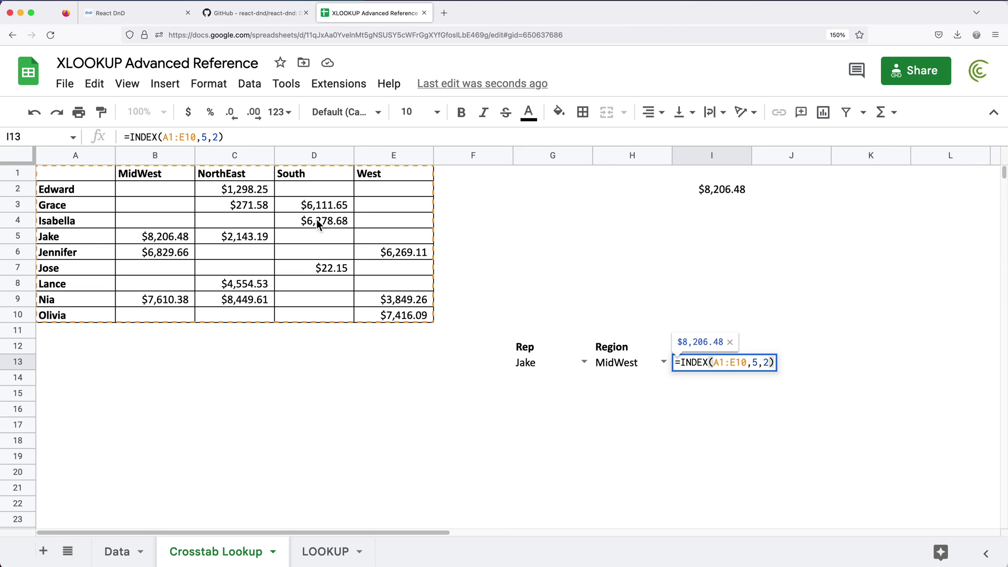
left_click(754, 362)
double_click(766, 362)
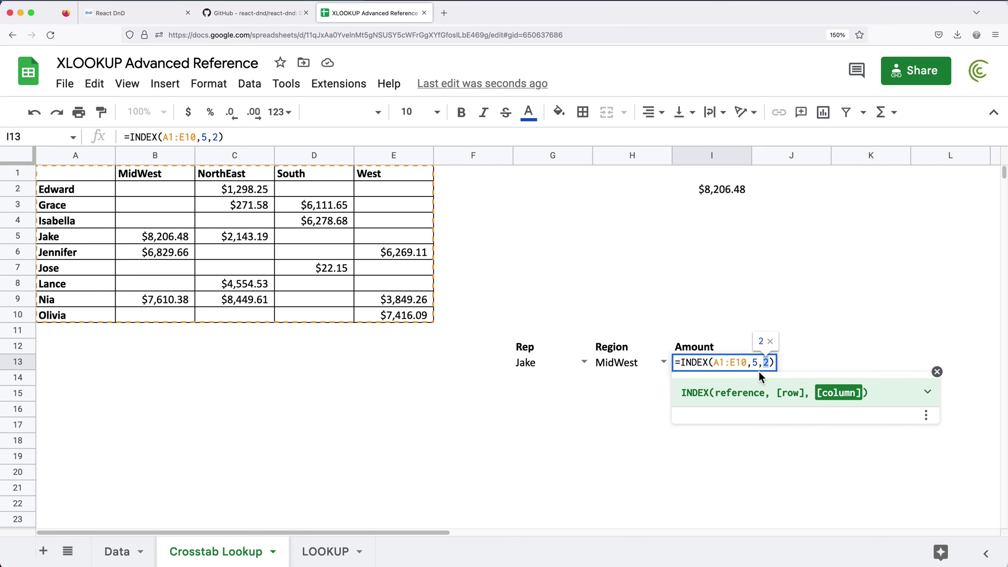
key("Return")
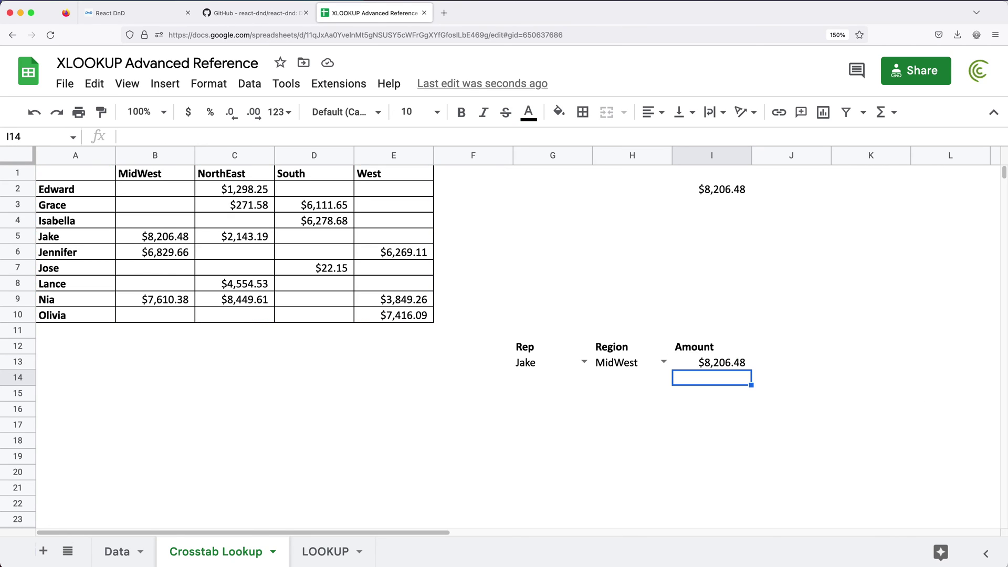
left_click(590, 367)
left_click_drag(597, 374, 594, 371)
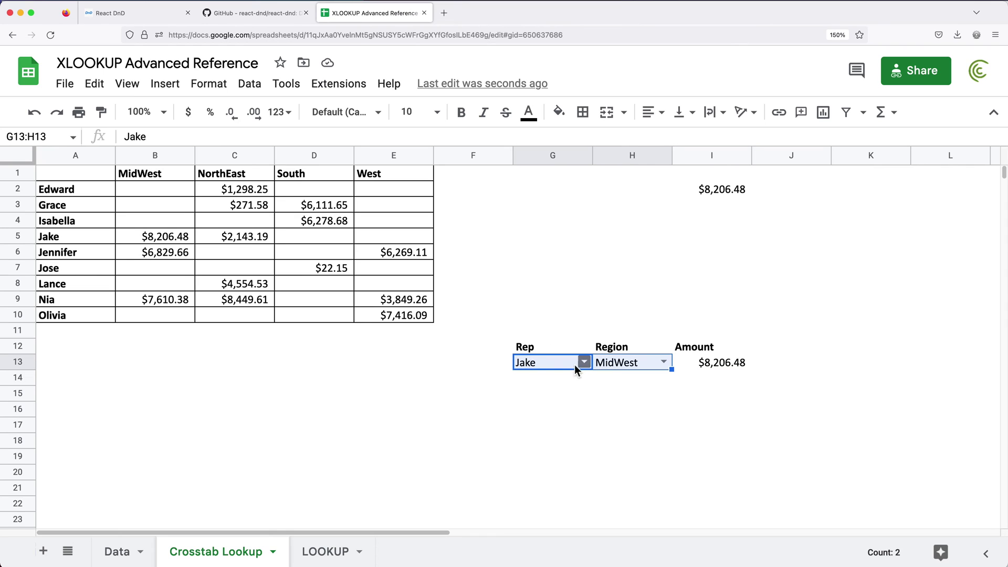
left_click(729, 362)
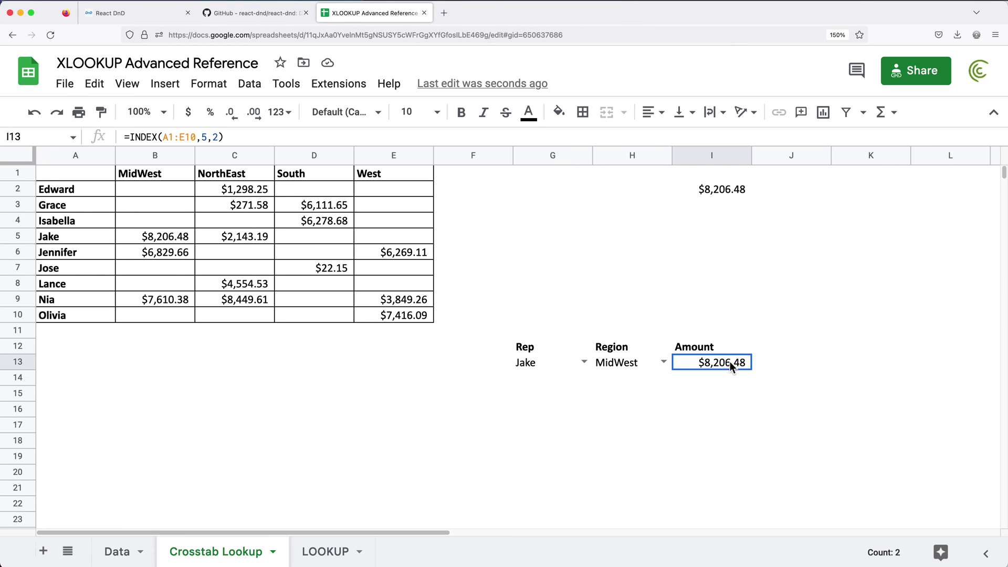
double_click(732, 363)
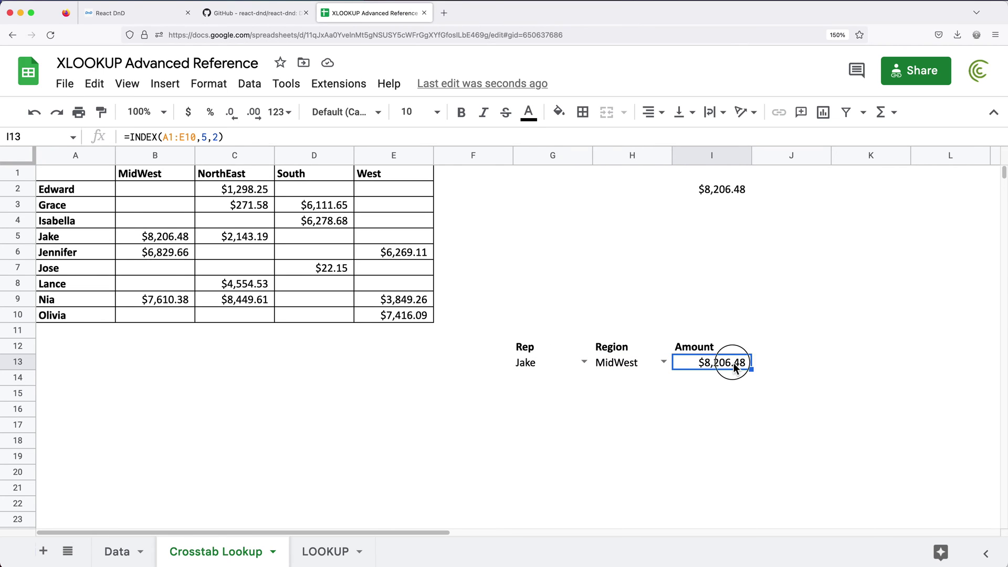
left_click(756, 364)
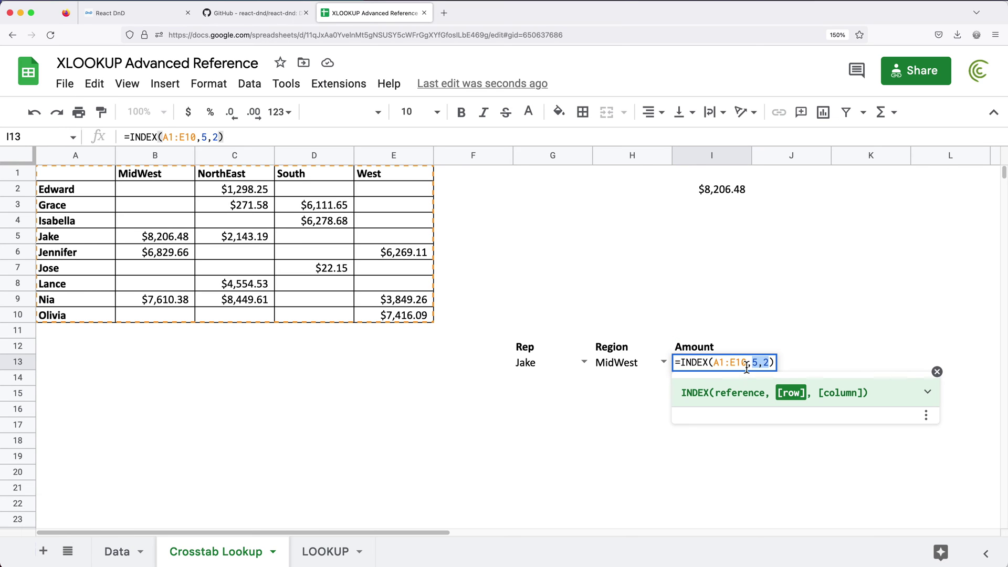
key("Escape")
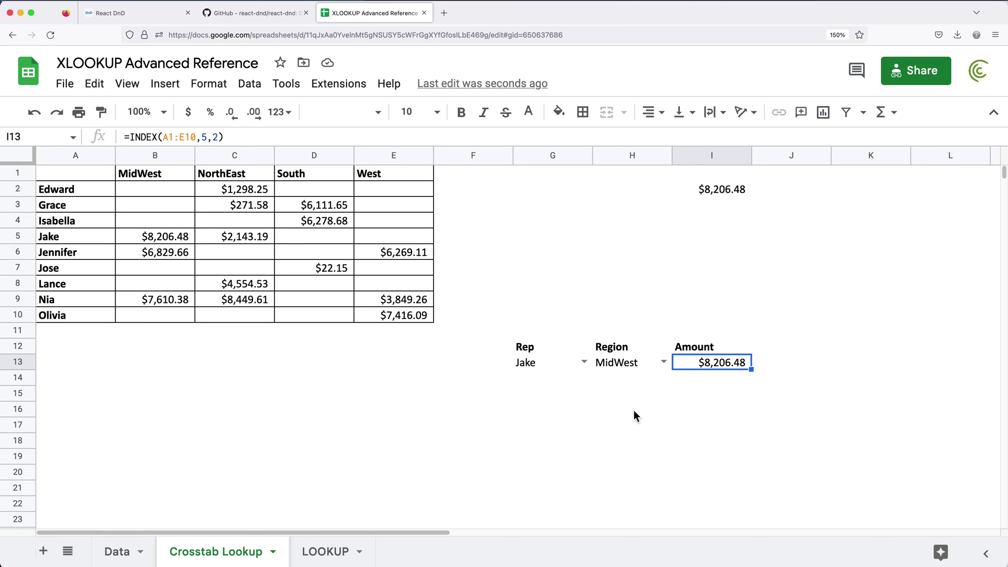
Count down column A from A1 to find the selected rep's row position within A1:A10.
left_click(52, 240)
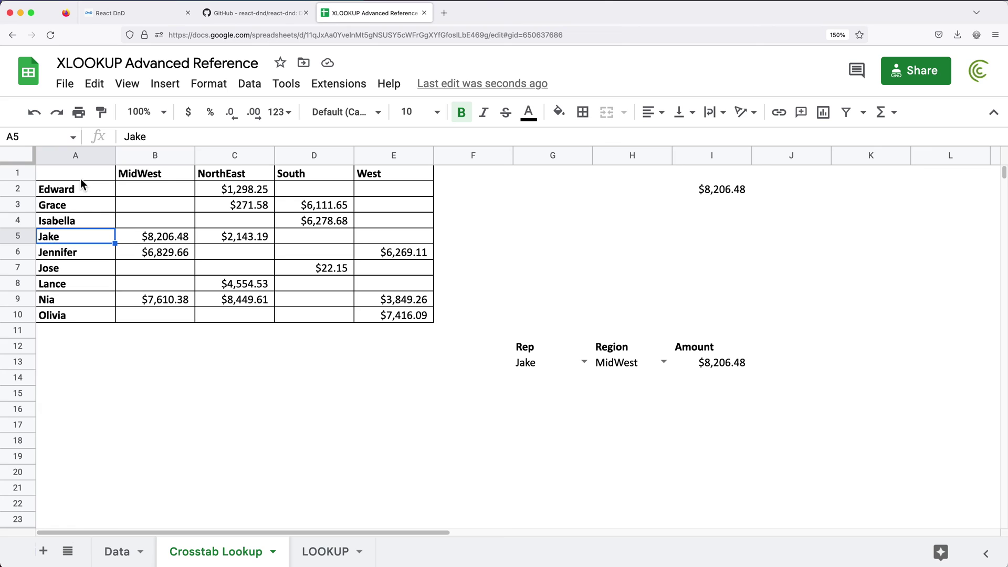
left_click_drag(71, 172, 78, 313)
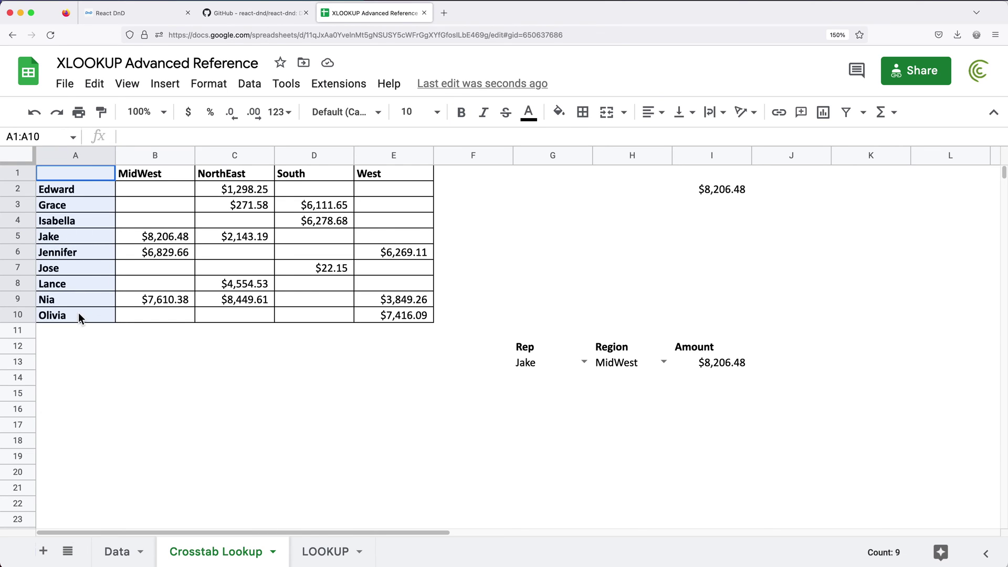
left_click(81, 175)
left_click(80, 193)
left_click(82, 208)
left_click(87, 220)
left_click(81, 237)
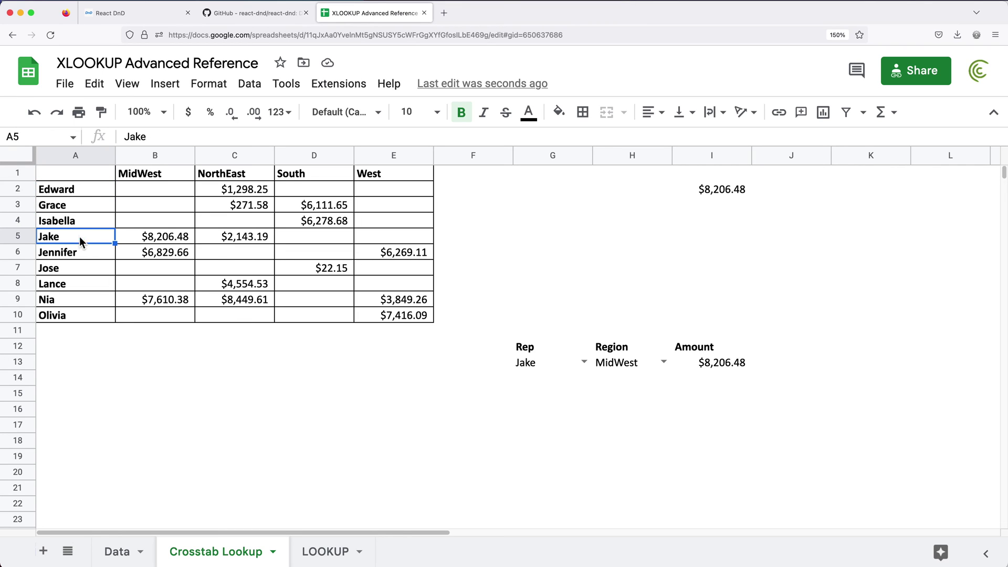
left_click(78, 174)
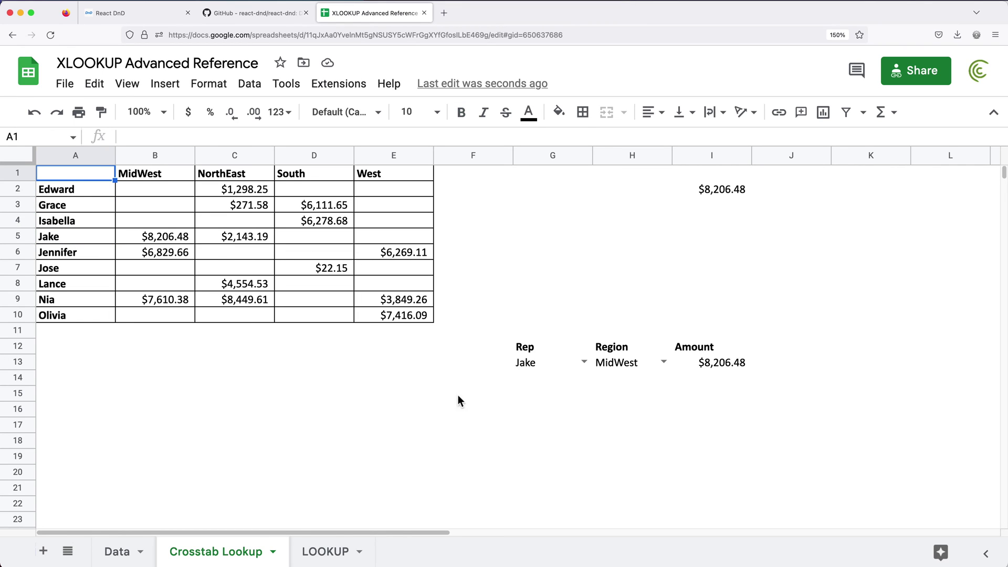
Enter =XMATCH(G13,A:A) in G16 to return the selected rep's row position in column A.
left_click(557, 409)
type("=XM")
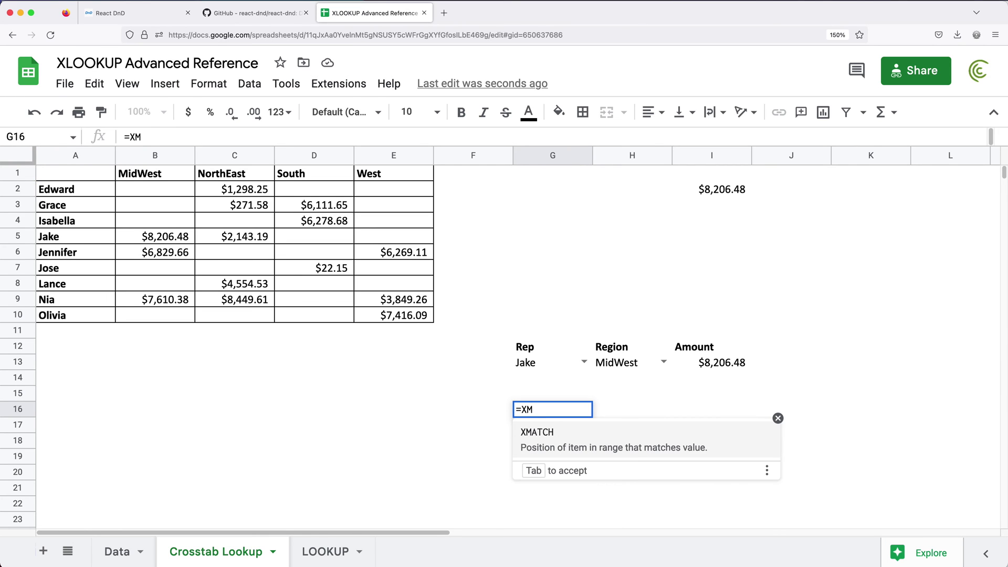
key("Tab")
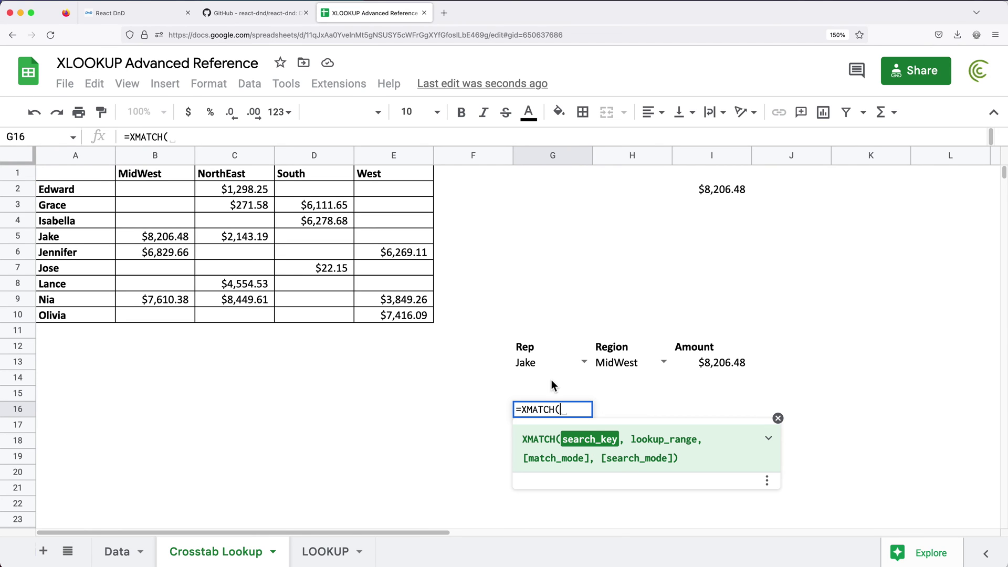
left_click(529, 368)
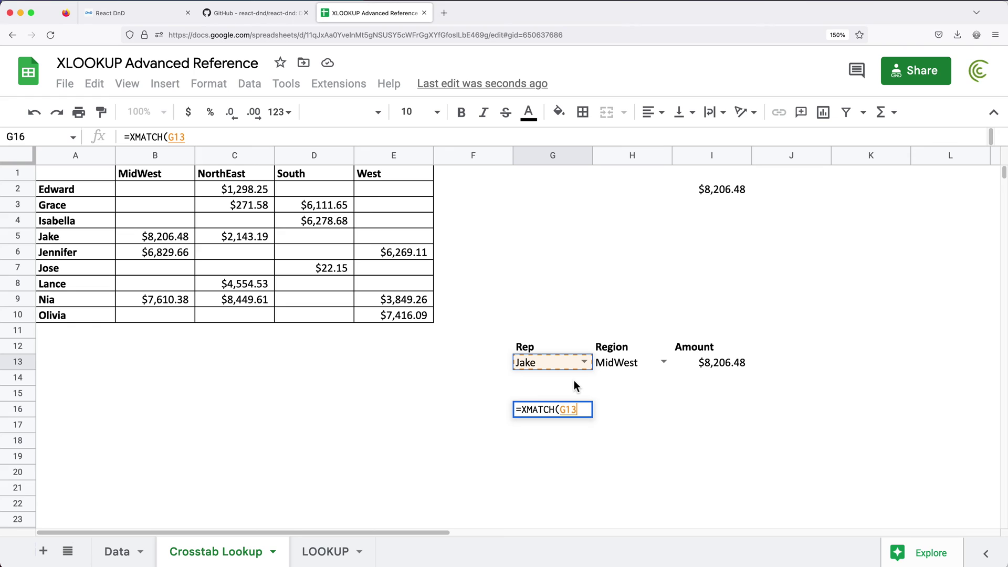
type(",")
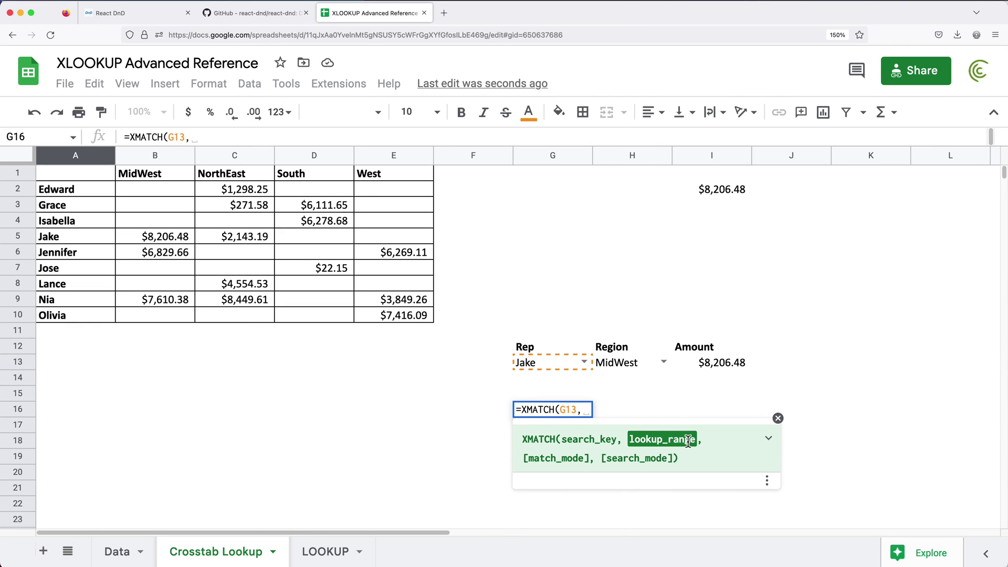
left_click(82, 154)
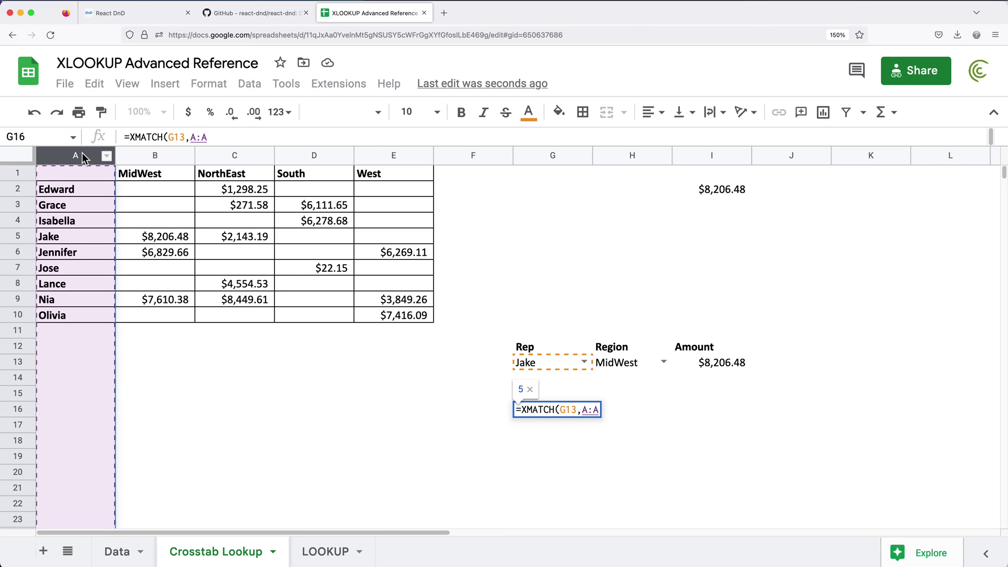
type(")")
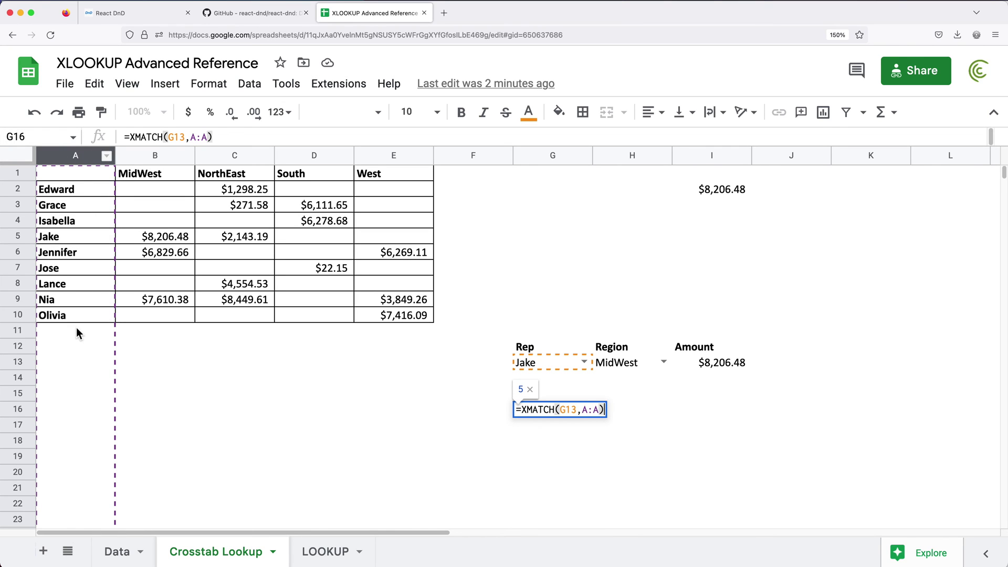
key("Left")
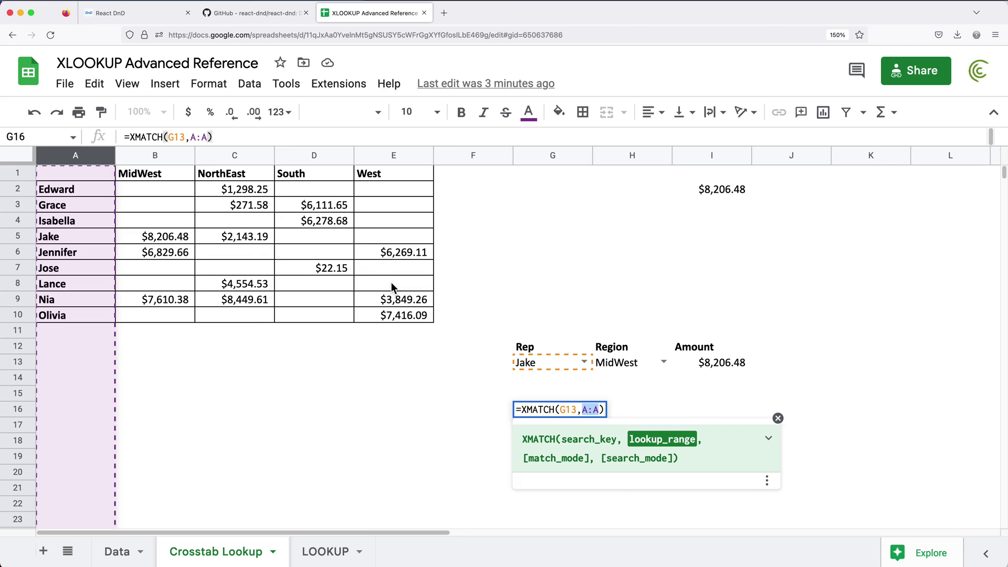
key("Return")
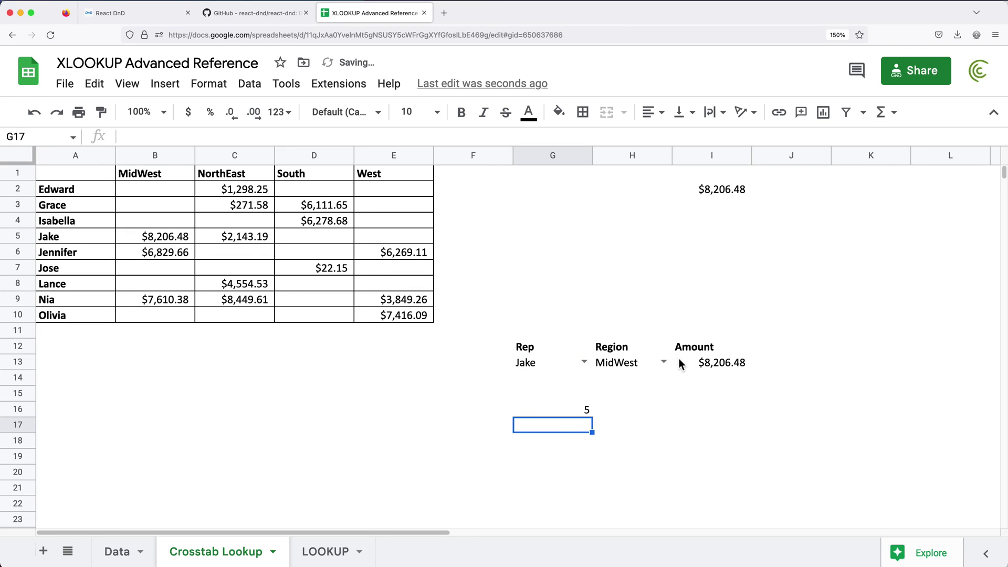
Compare the range of the INDEX formula in I13 with the lookup range of the XMATCH formula in G16.
left_click(703, 364)
double_click(693, 358)
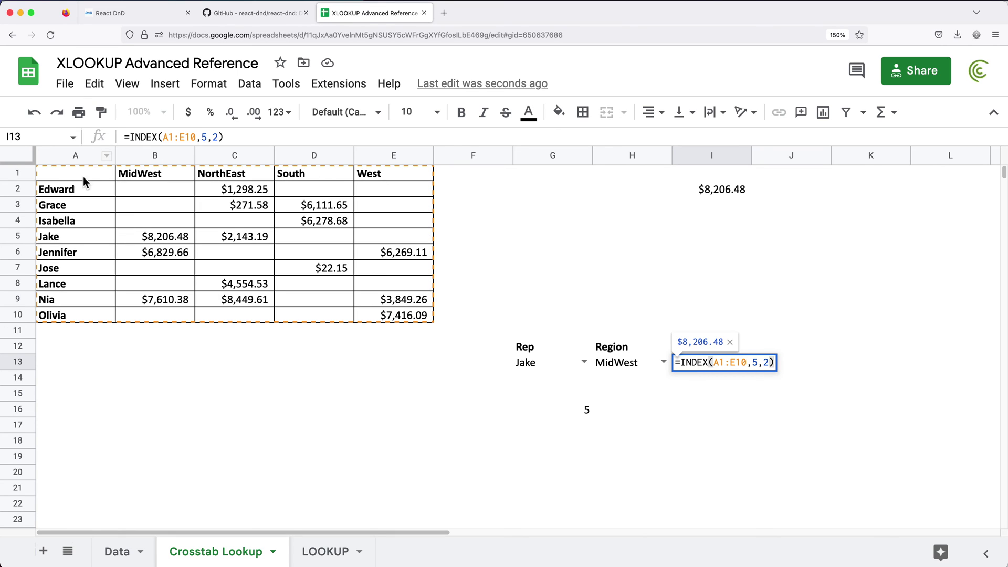
key("Return")
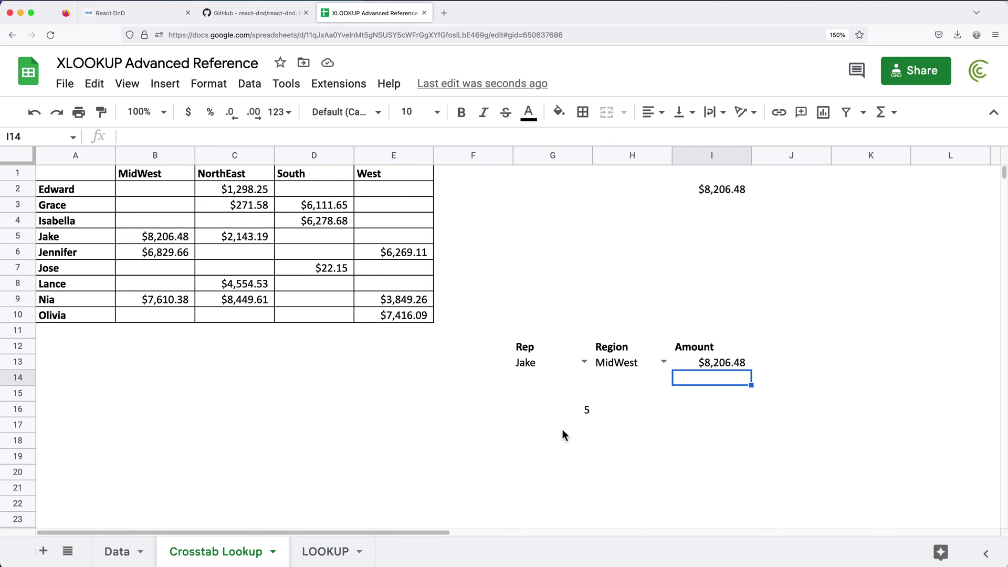
left_click(556, 411)
double_click(556, 411)
double_click(591, 409)
left_click_drag(583, 410, 603, 410)
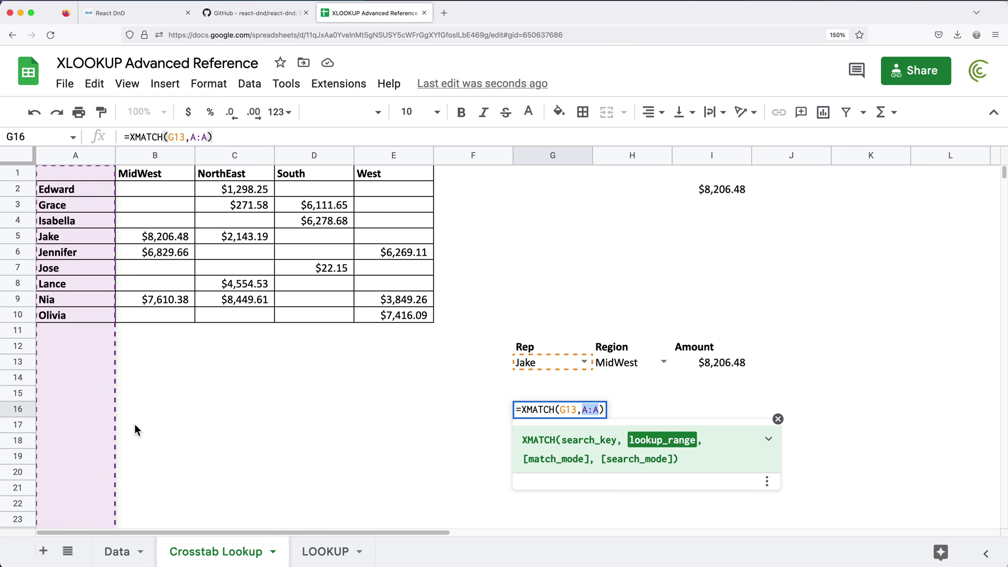
key("Return")
left_click(562, 410)
double_click(562, 410)
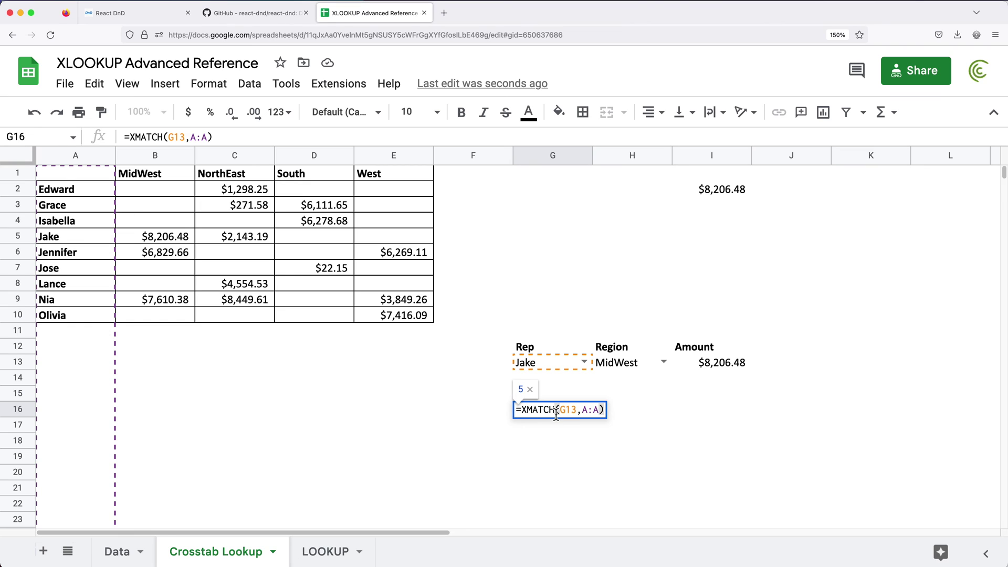
key("Return")
Test the XMATCH in G16 by switching G13 to the rep in A3, counting down A1:A3, and restoring the rep from A5.
left_click(584, 362)
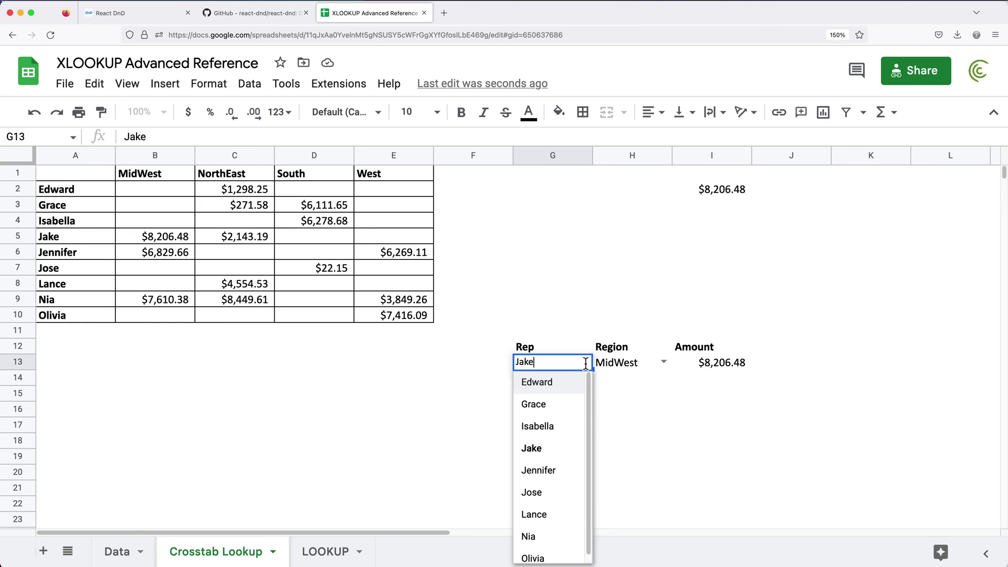
left_click(563, 413)
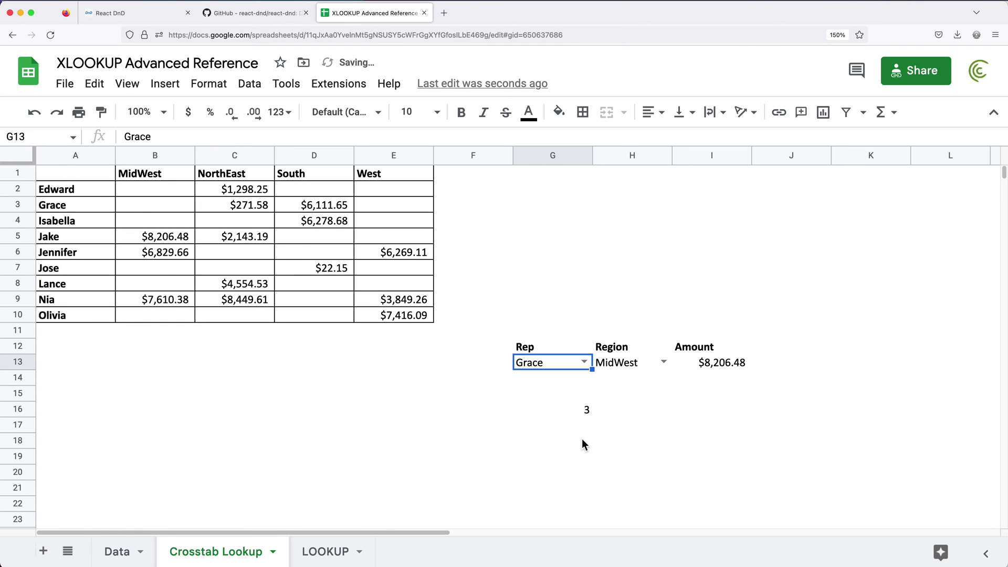
left_click(586, 411)
left_click_drag(93, 172, 93, 212)
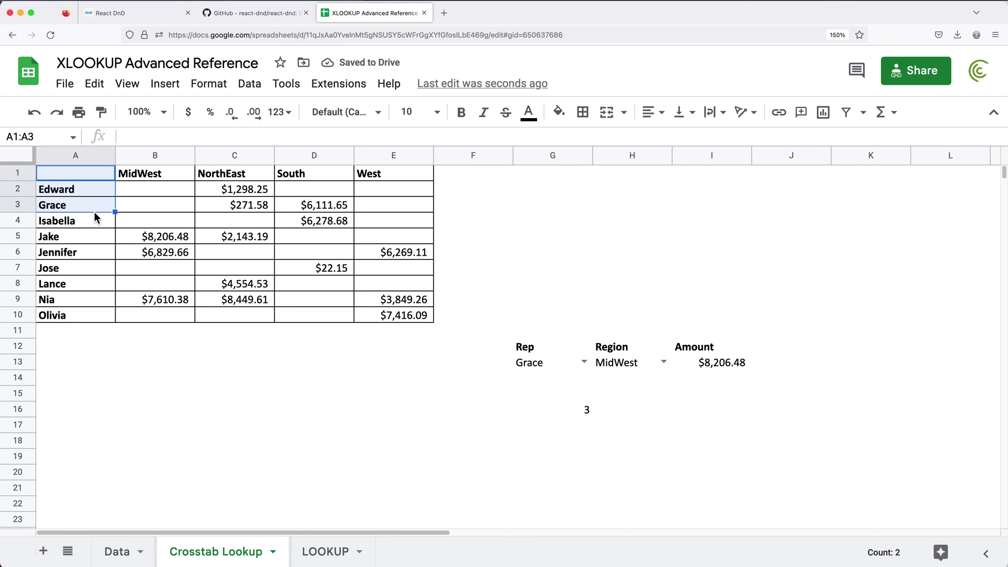
left_click(583, 361)
left_click(537, 471)
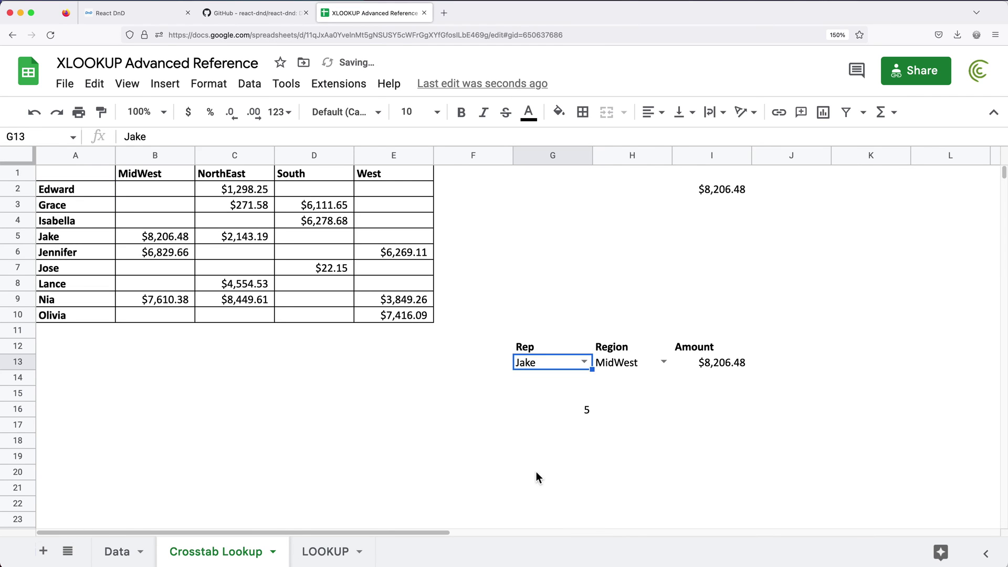
Copy XMATCH(G13,A:A) from G16 without the equals sign and substitute it for the row argument 5 of the INDEX formula in I13.
left_click(556, 412)
double_click(522, 411)
left_click(520, 411)
left_click_drag(520, 411, 651, 413)
key("ctrl+c")
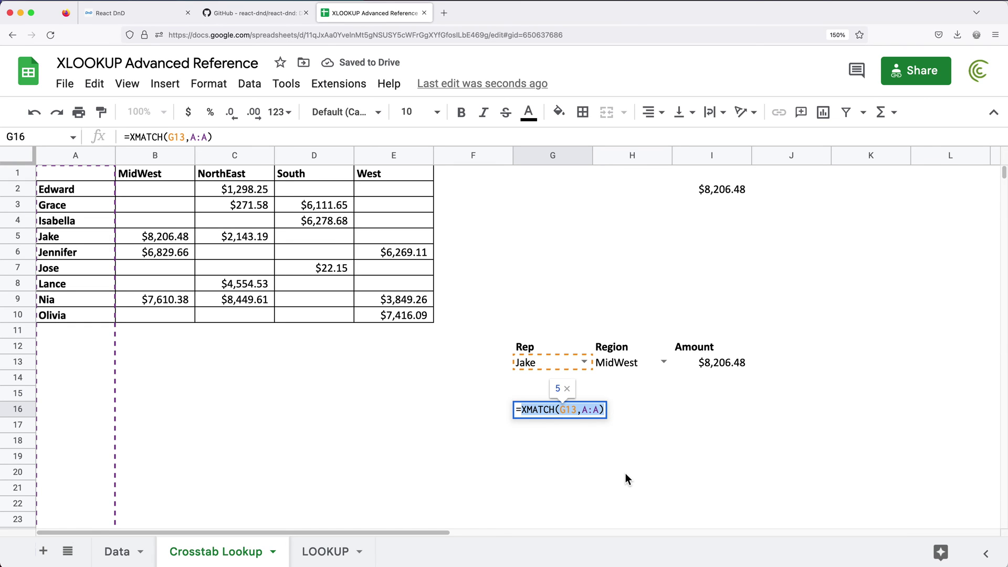
key("Return")
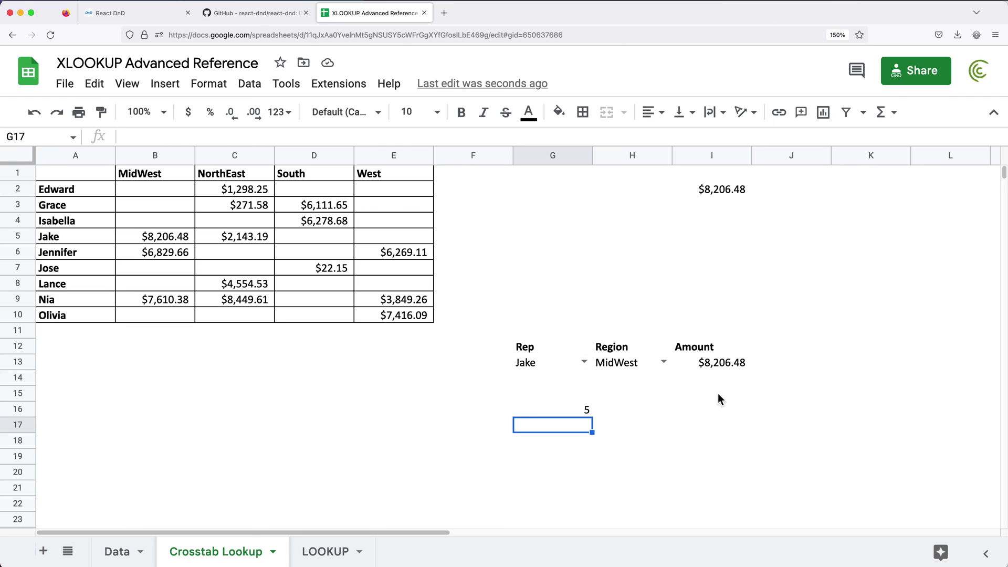
double_click(726, 363)
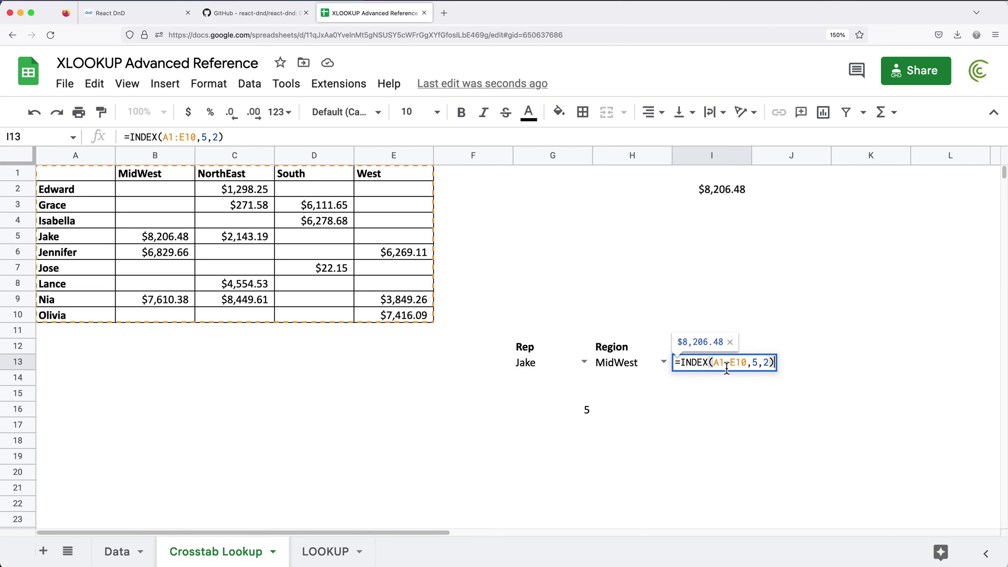
left_click(758, 368)
key("BackSpace")
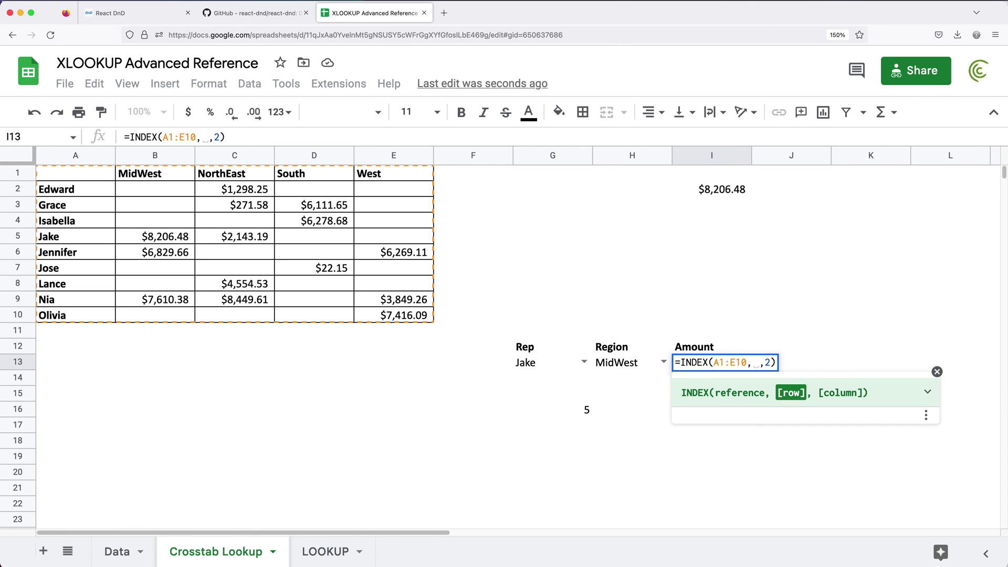
key("ctrl+v")
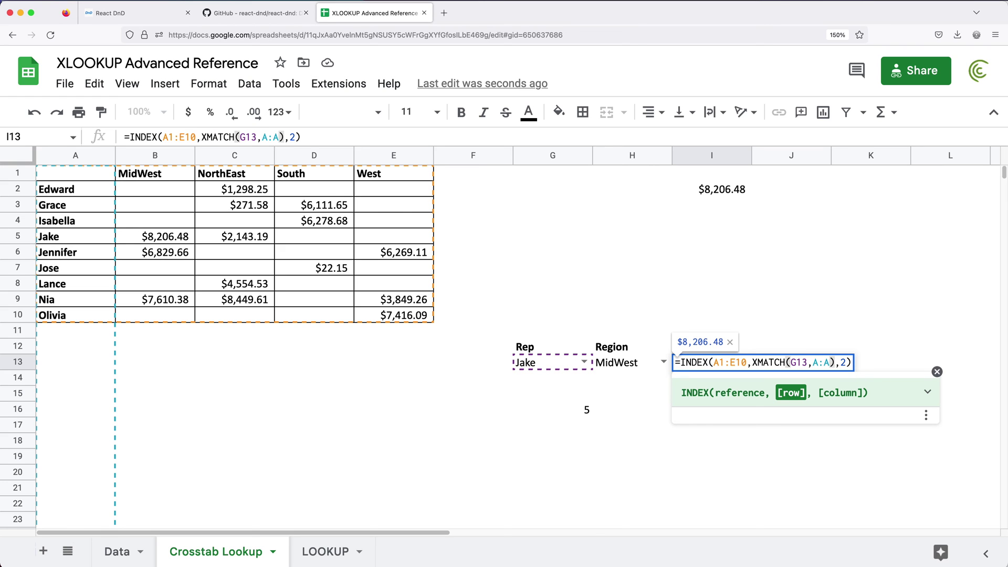
key("Return")
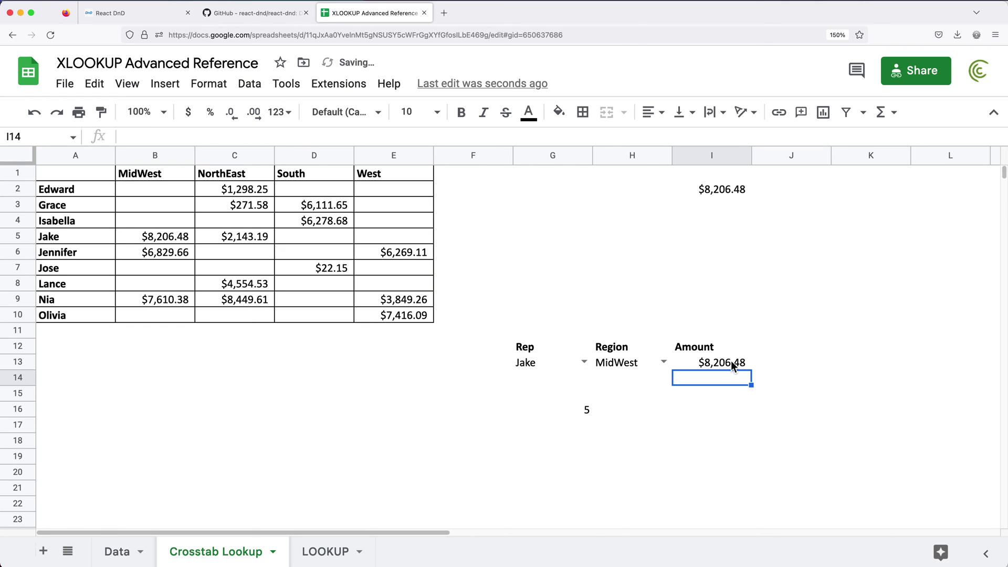
Examine the hardcoded column argument of the INDEX formula in I13.
double_click(731, 362)
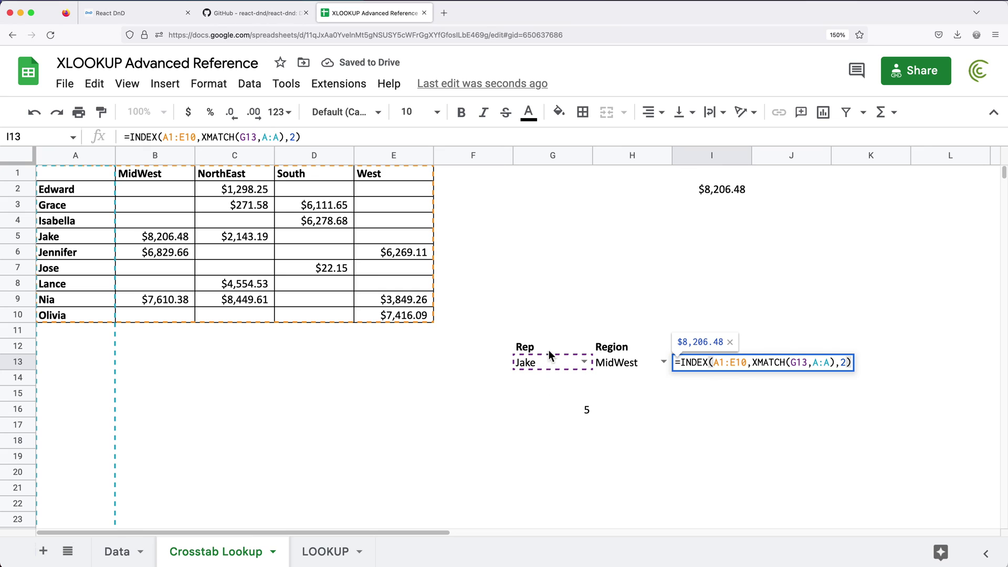
left_click(844, 362)
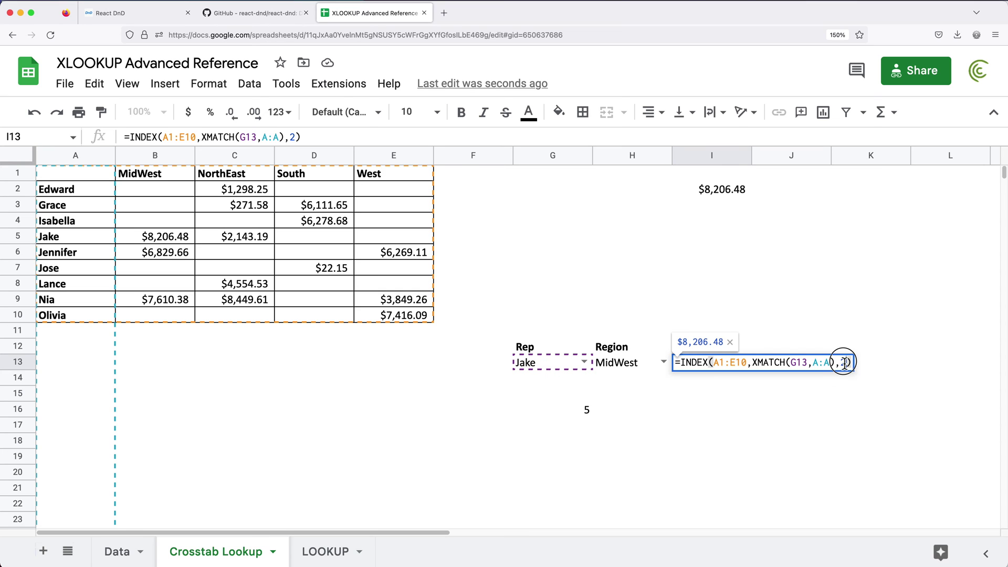
double_click(846, 362)
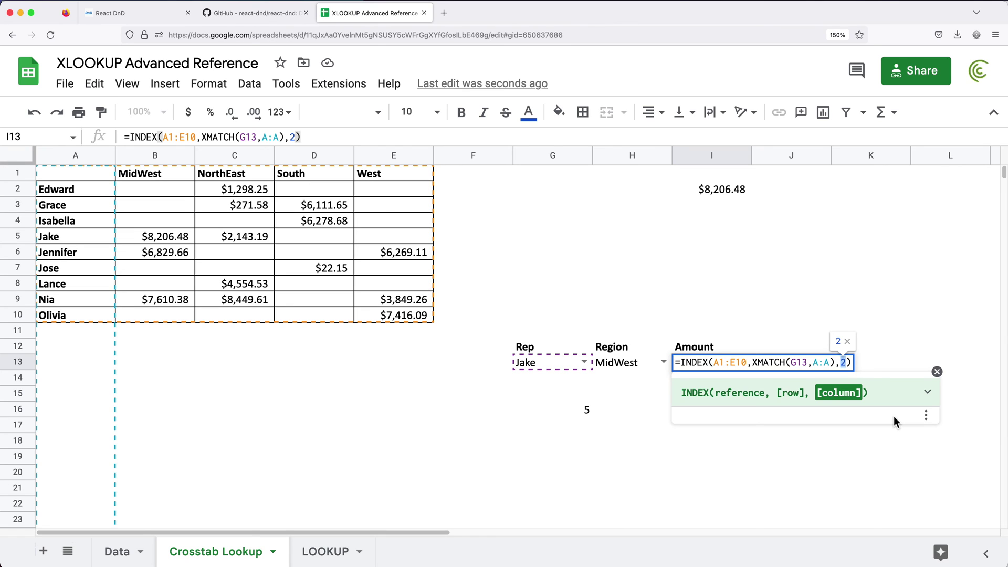
key("Return")
Replace the formula in G16 with =XMATCH(H13,1:1), trying A1:E1 as the lookup range before settling on the whole of row 1.
left_click(588, 410)
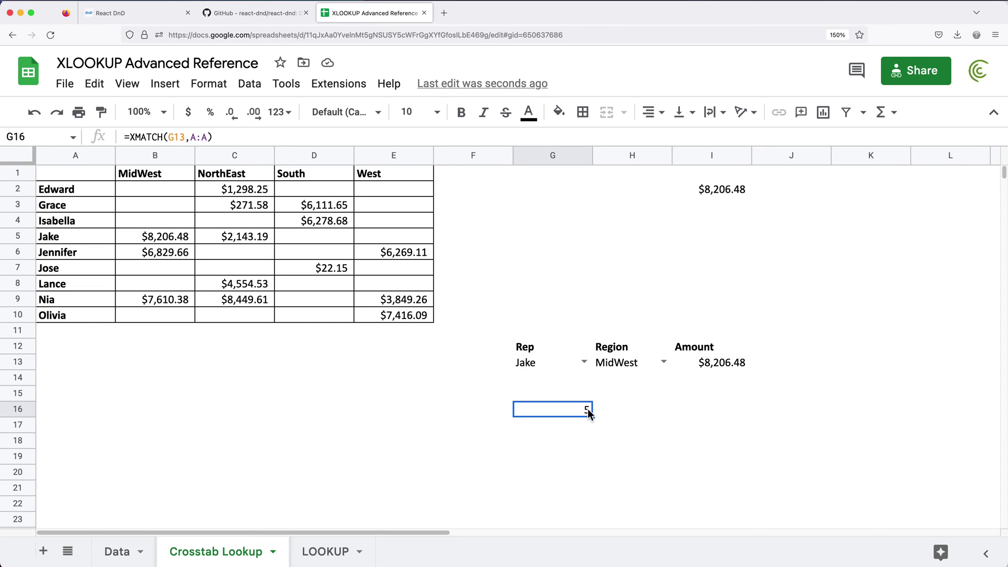
type("=XMATCH(")
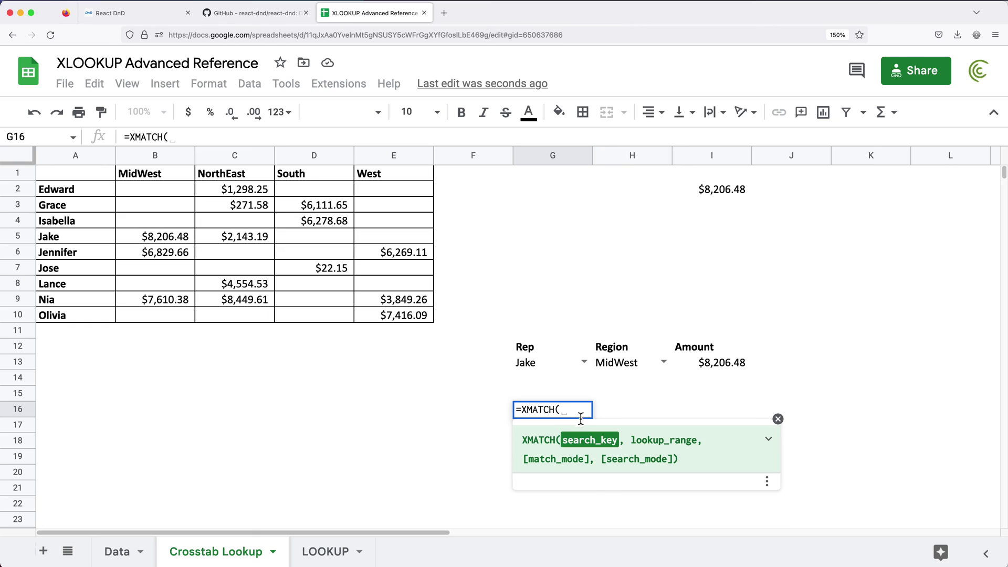
left_click(618, 364)
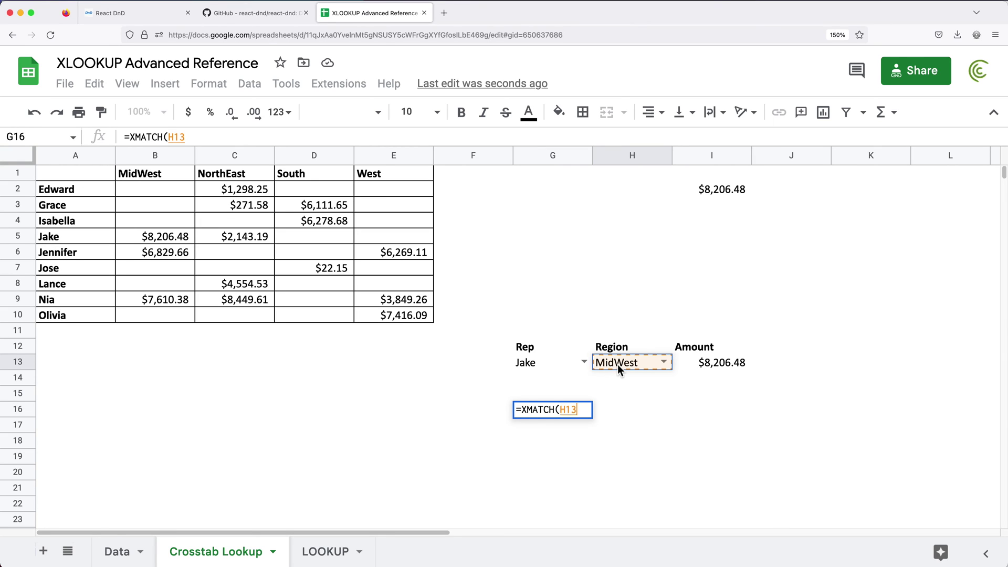
type(",")
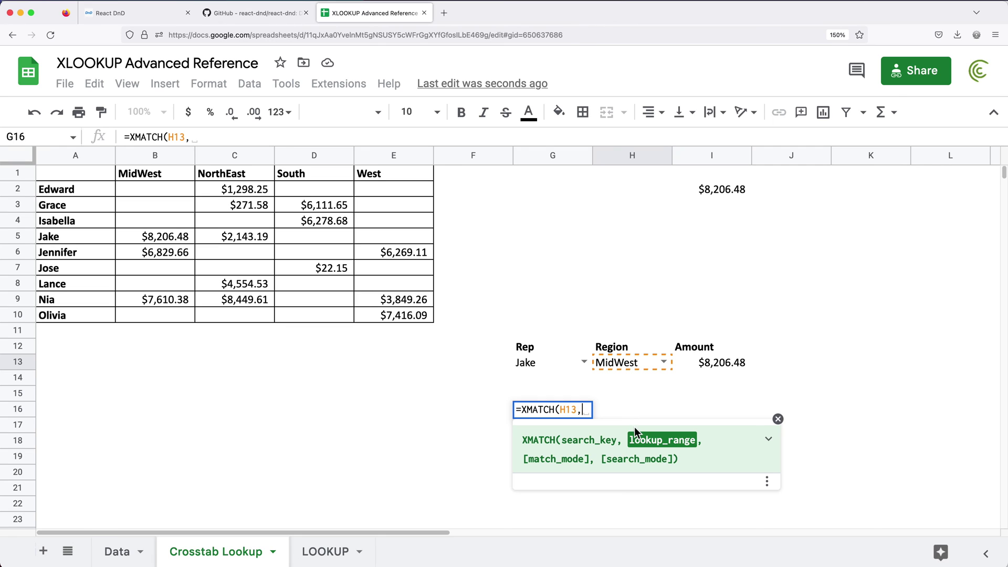
left_click(18, 174)
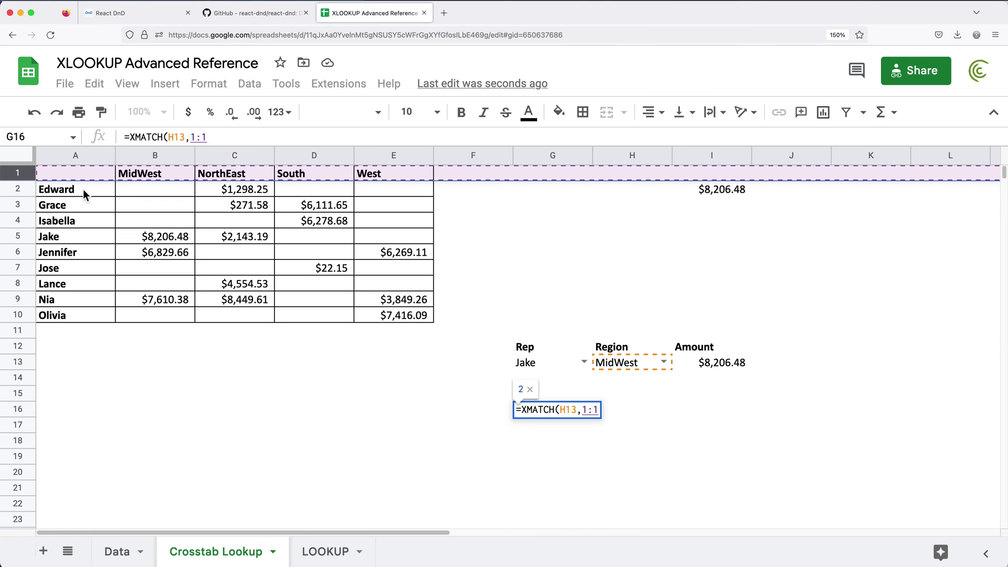
left_click_drag(77, 175, 406, 173)
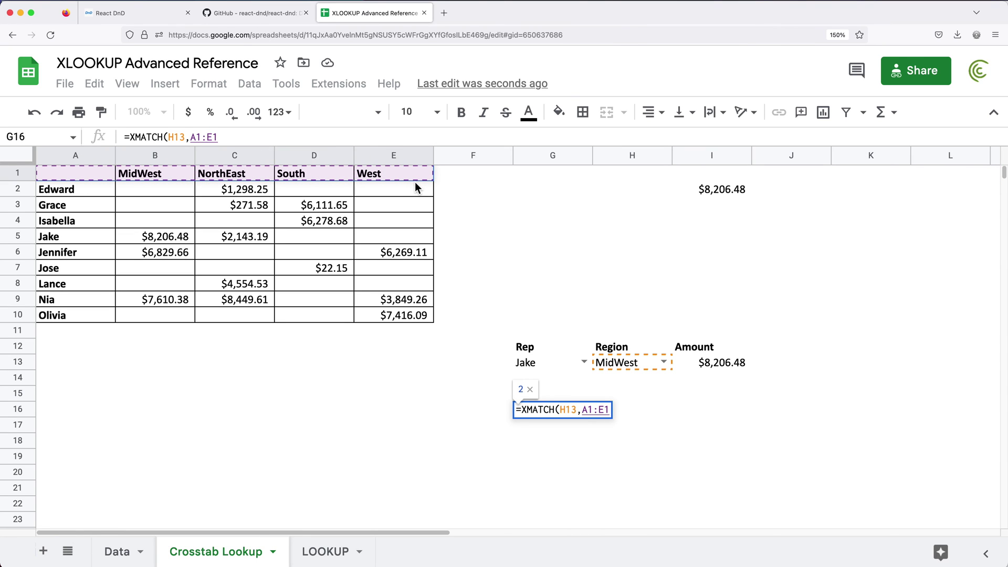
left_click(16, 173)
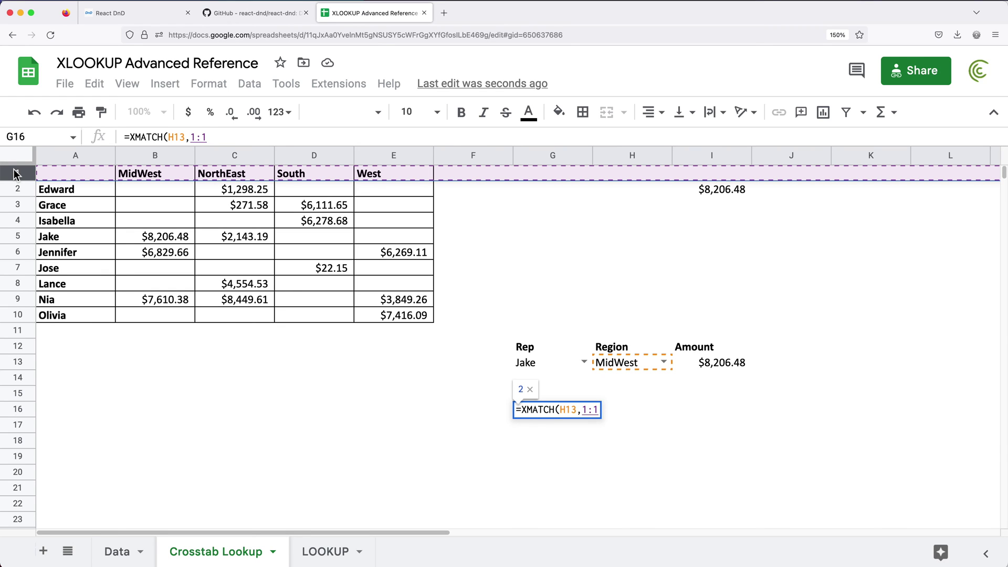
type(")")
key("Return")
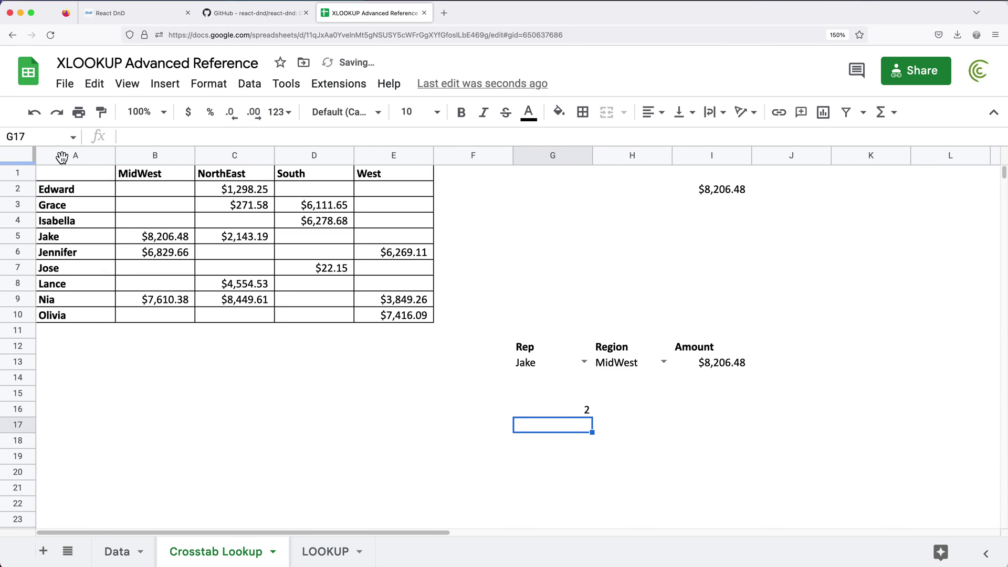
Copy XMATCH(H13,1:1) from G16 without the equals sign and substitute it for the column argument 2 of the INDEX formula in I13.
left_click(575, 414)
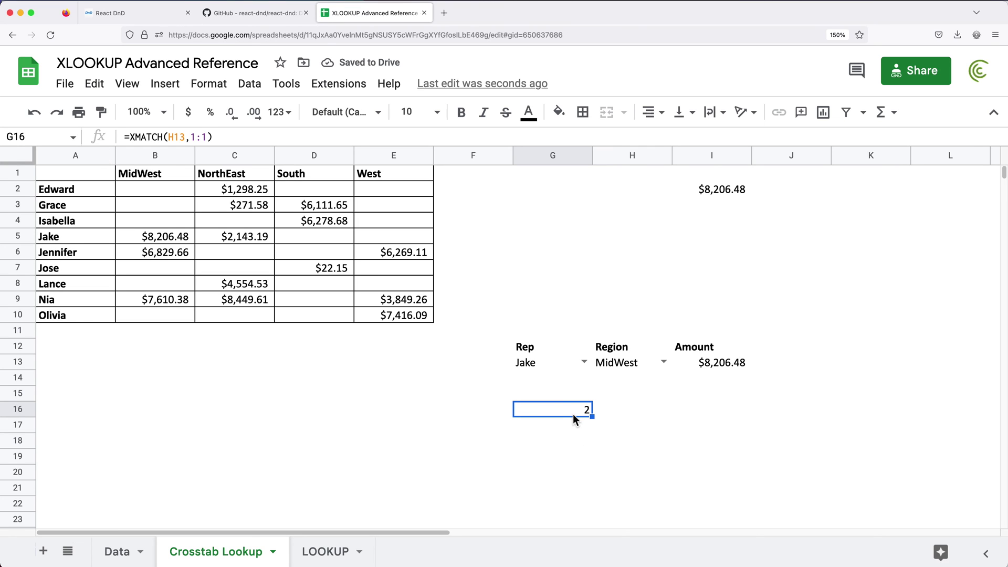
double_click(561, 411)
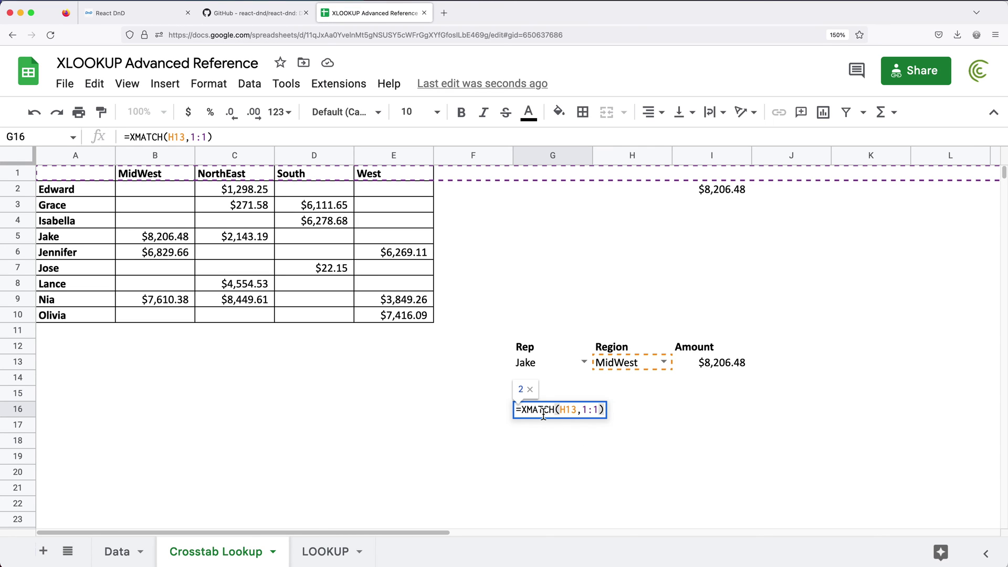
left_click_drag(520, 410, 656, 411)
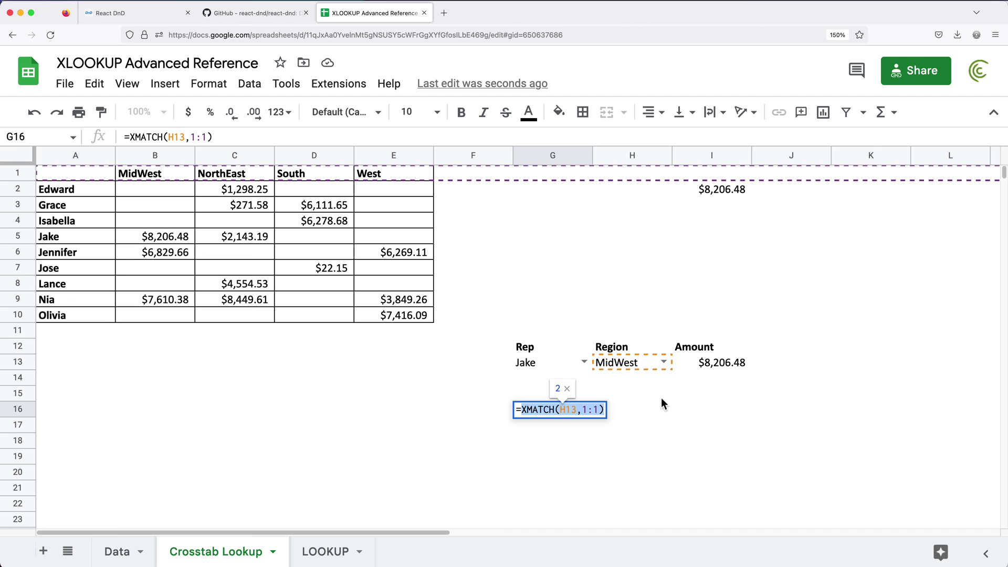
key("Return")
double_click(745, 363)
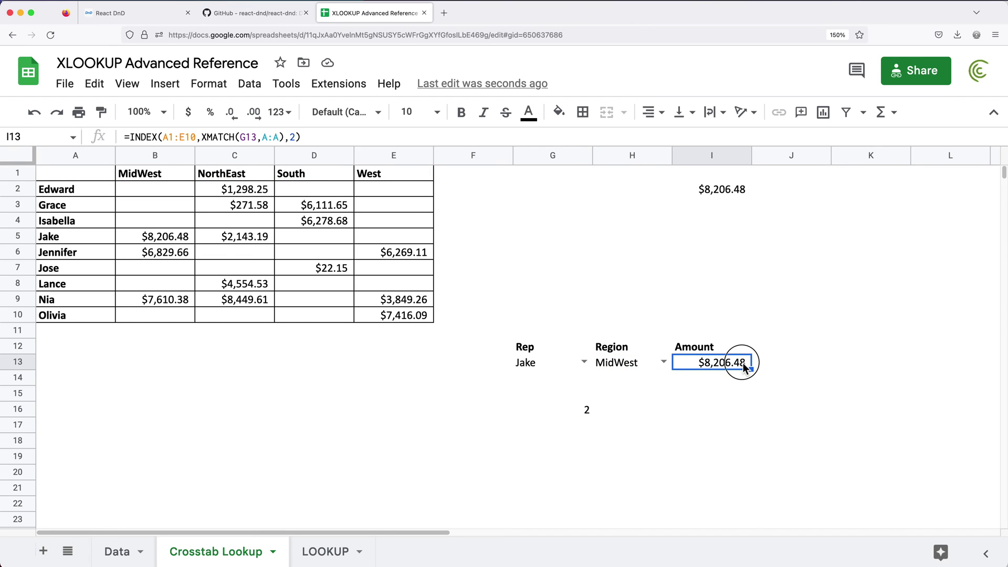
left_click(846, 362)
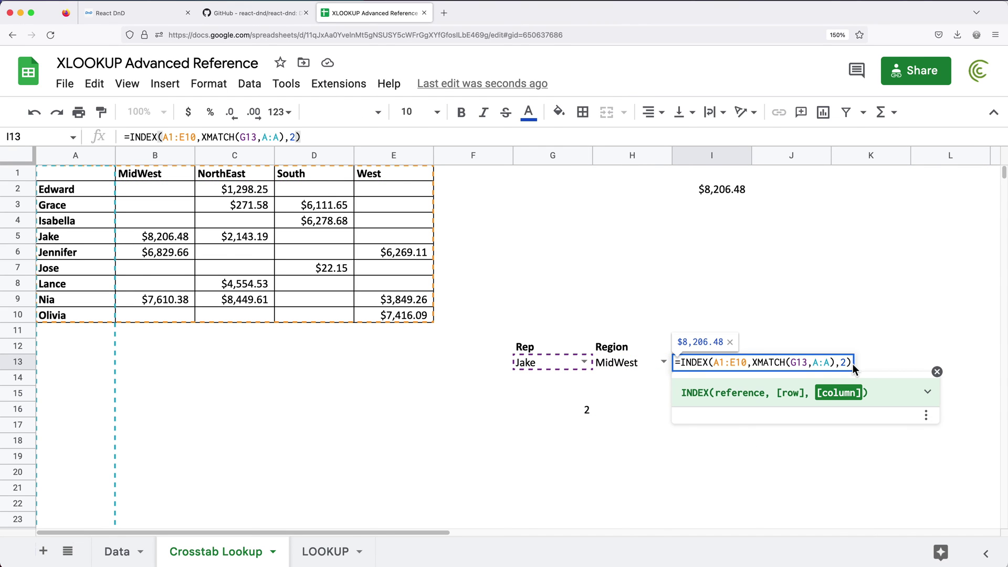
key("BackSpace")
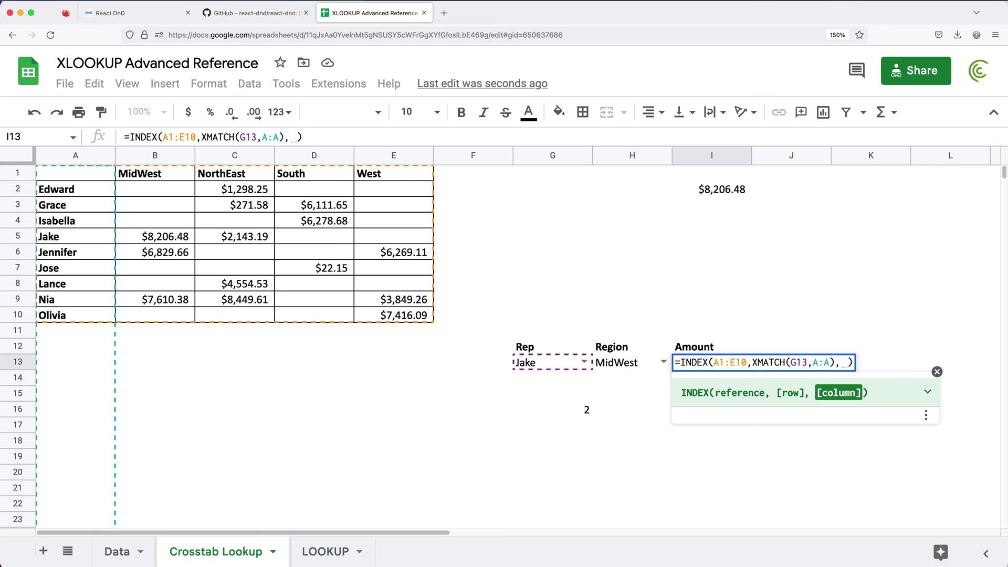
type("XMATCH(H13,1:1)")
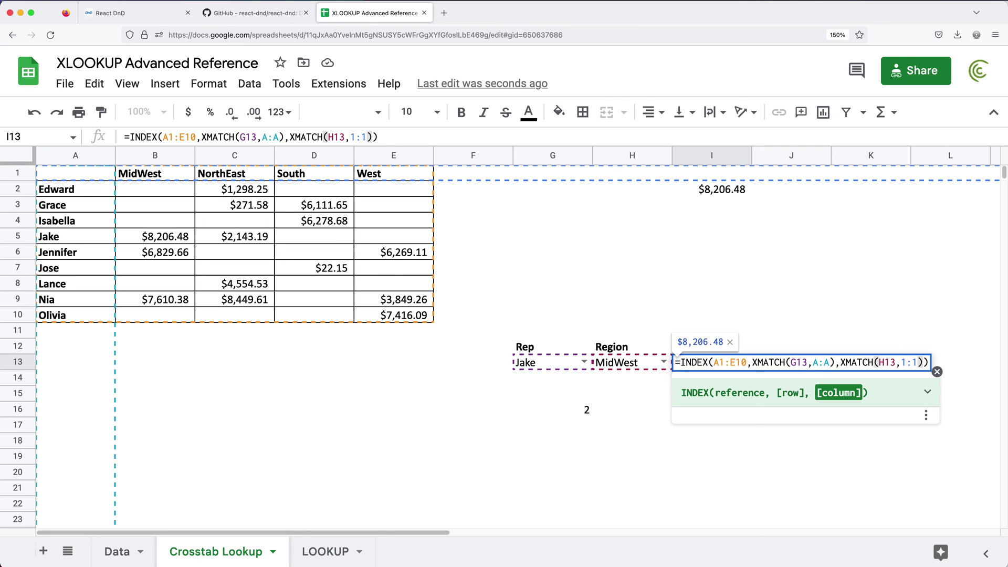
key("Return")
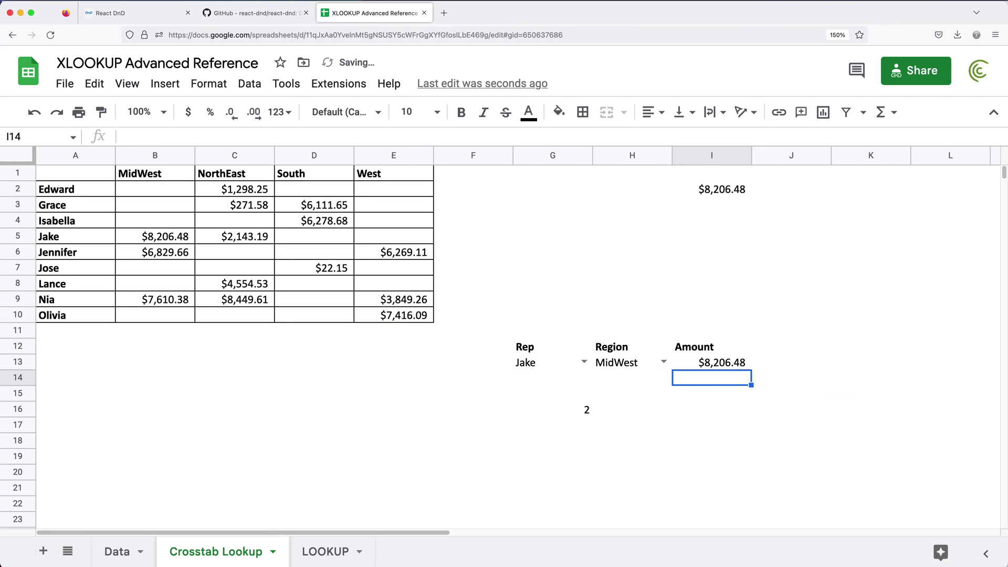
Clear the helper formula from G16 and review the combined INDEX and XMATCH formula in I13.
double_click(718, 360)
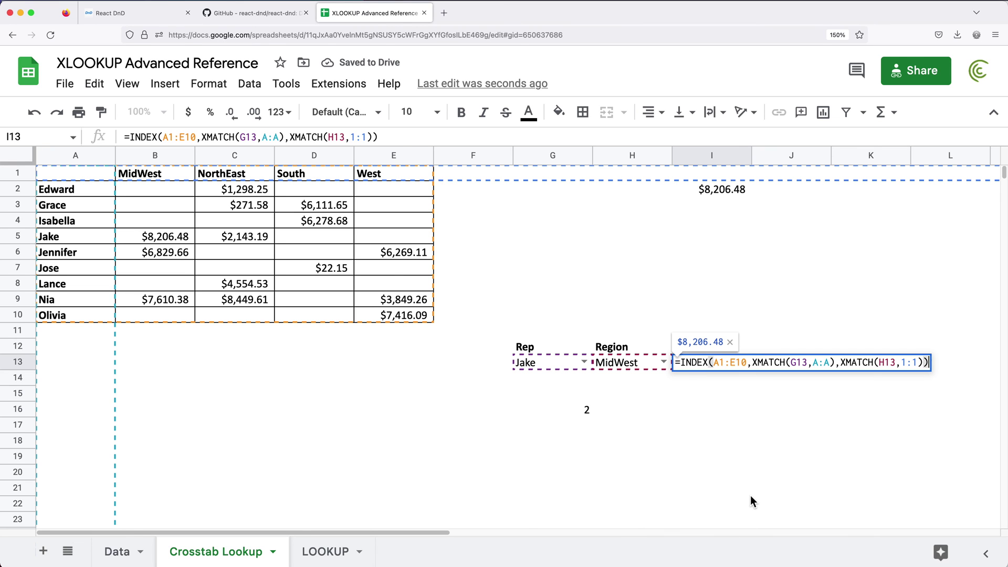
key("Return")
left_click(577, 409)
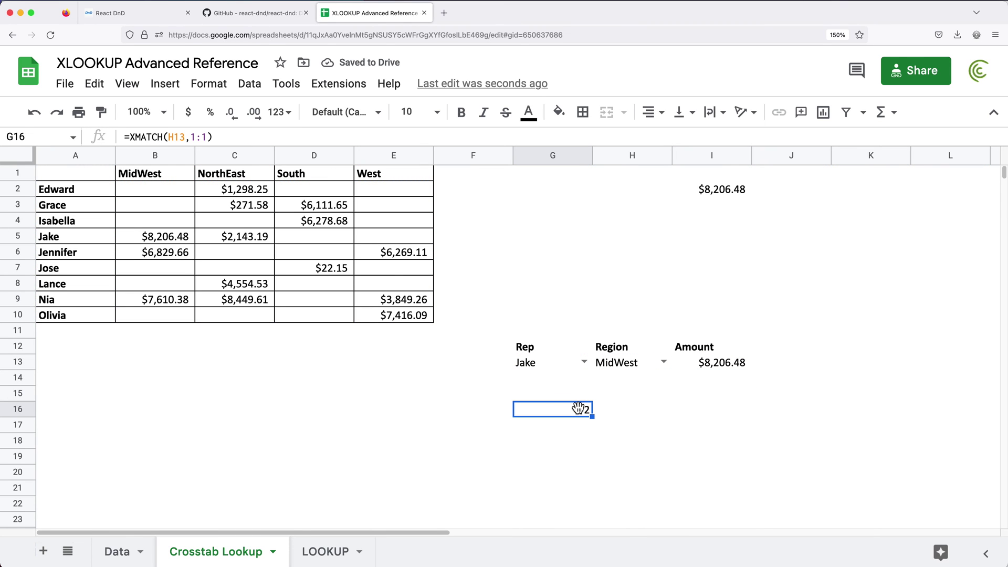
key("Delete")
left_click(713, 364)
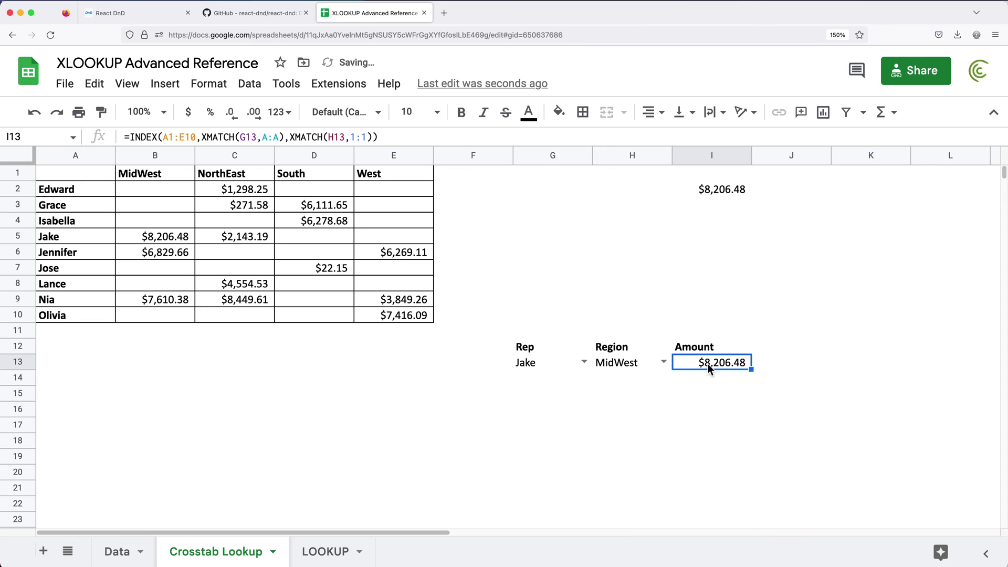
double_click(730, 366)
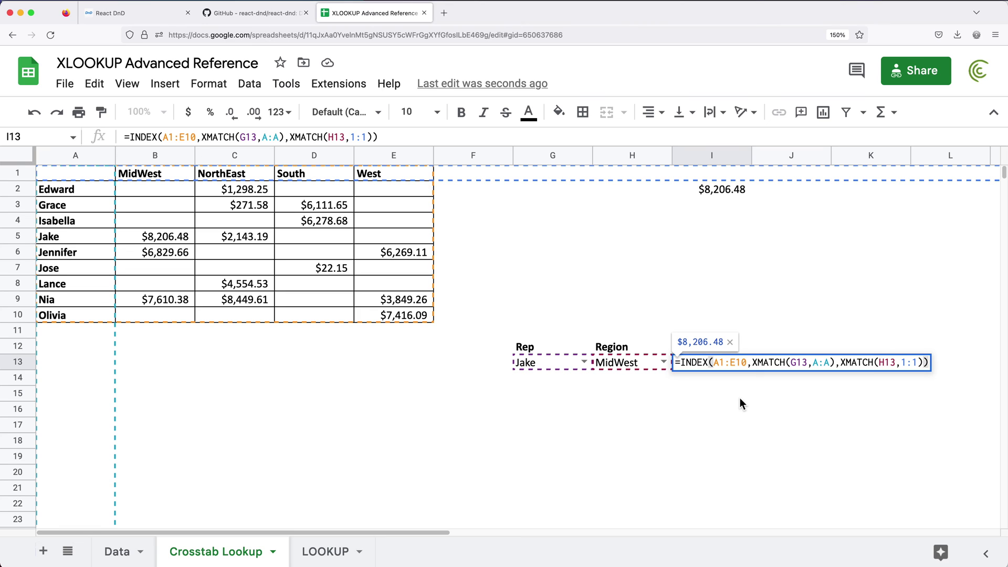
key("Return")
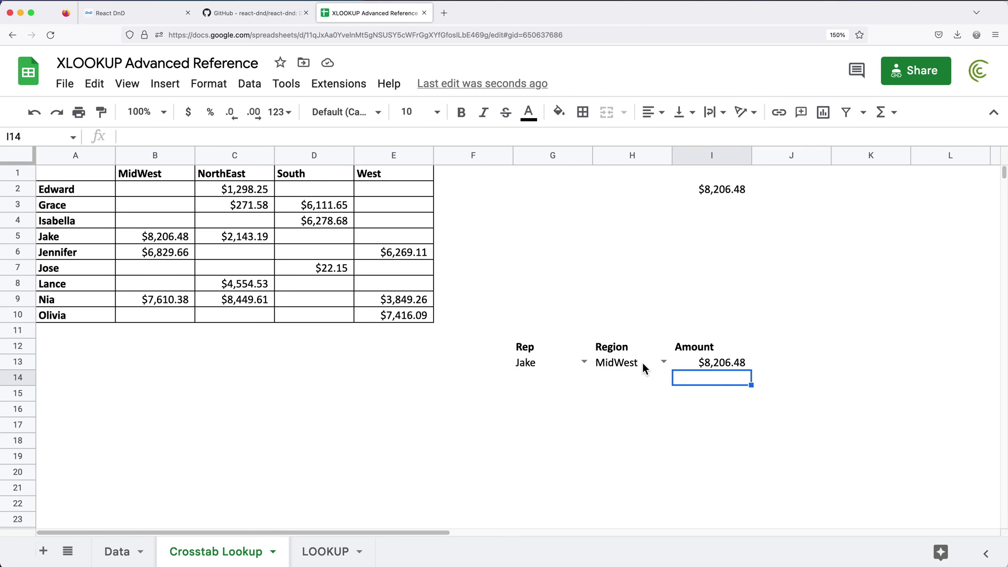
Test the lookup by setting the region in H13 to NorthEast and checking the amount in I13.
left_click(643, 363)
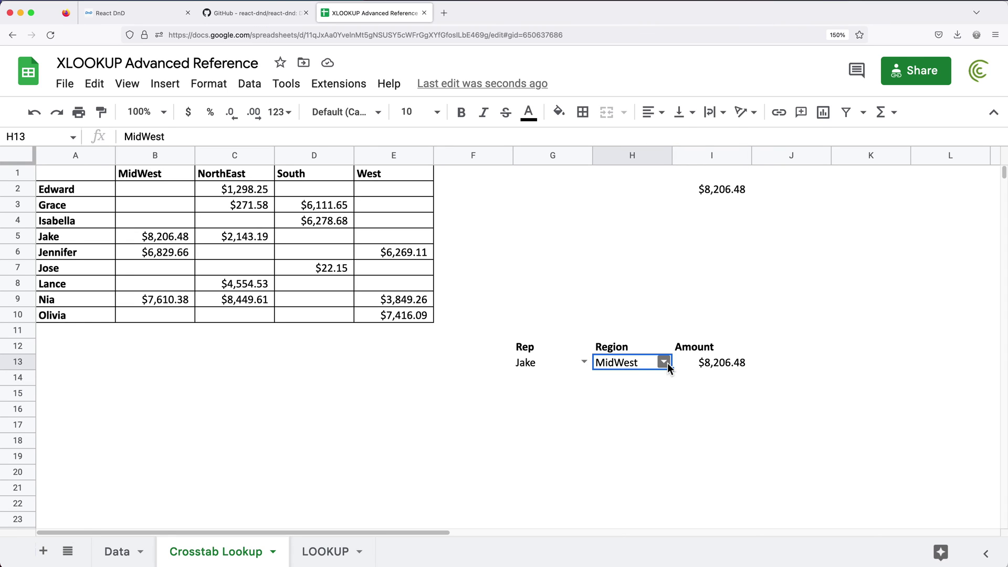
left_click(665, 362)
left_click(663, 402)
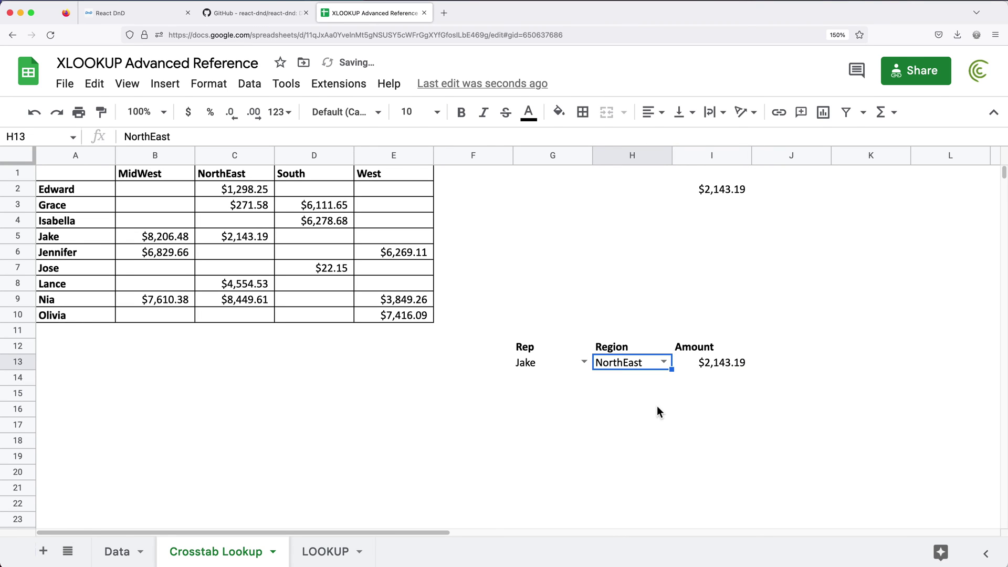
left_click(726, 362)
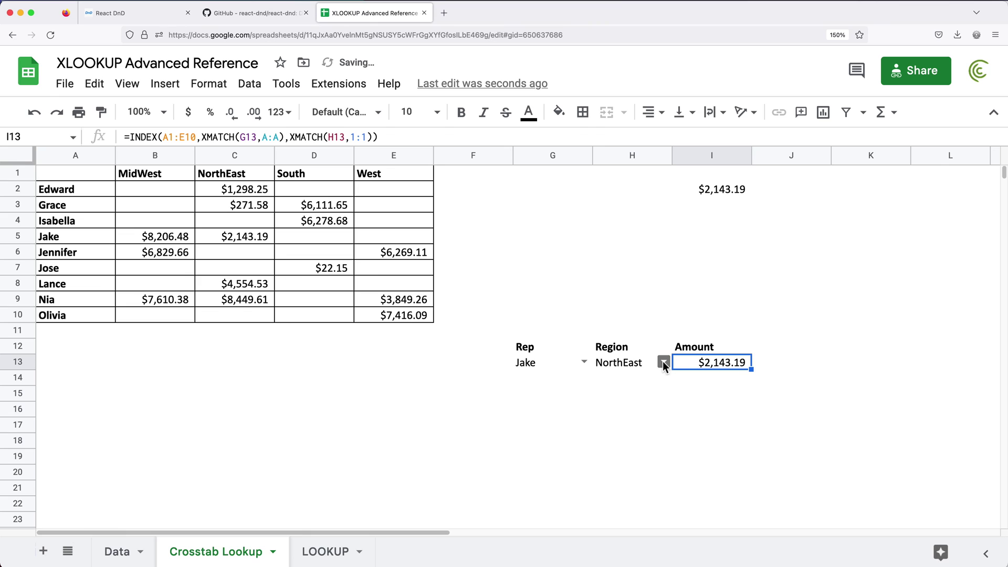
Set the rep in G13 to the one in A9 and check the amount against C9 in the crosstab.
left_click(545, 365)
left_click(583, 362)
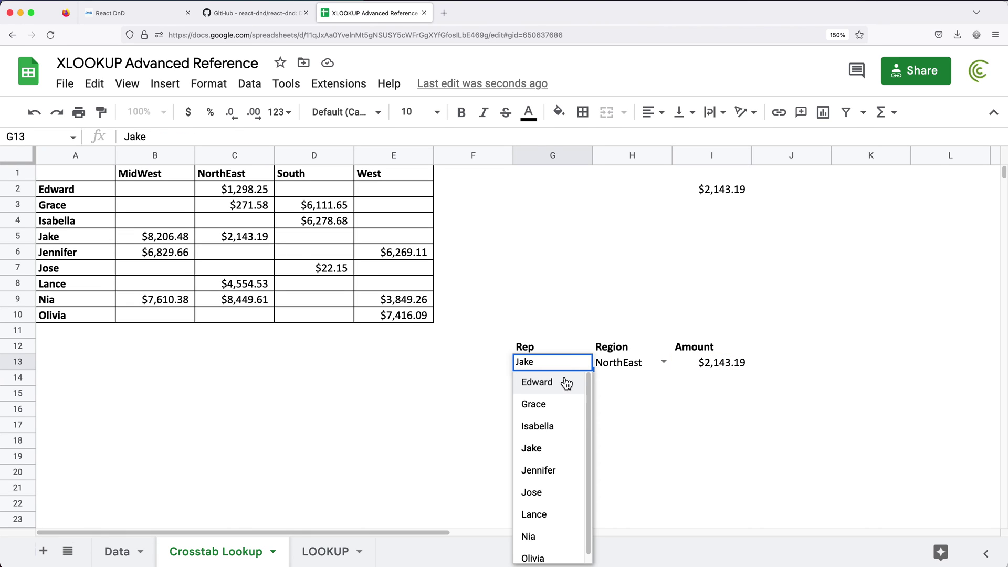
left_click(552, 535)
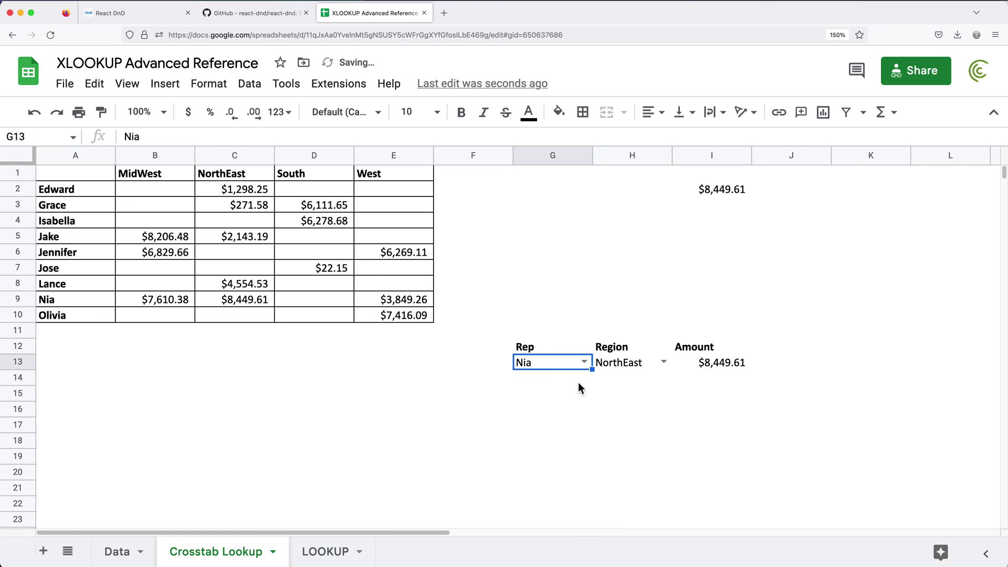
left_click(637, 361, "shift")
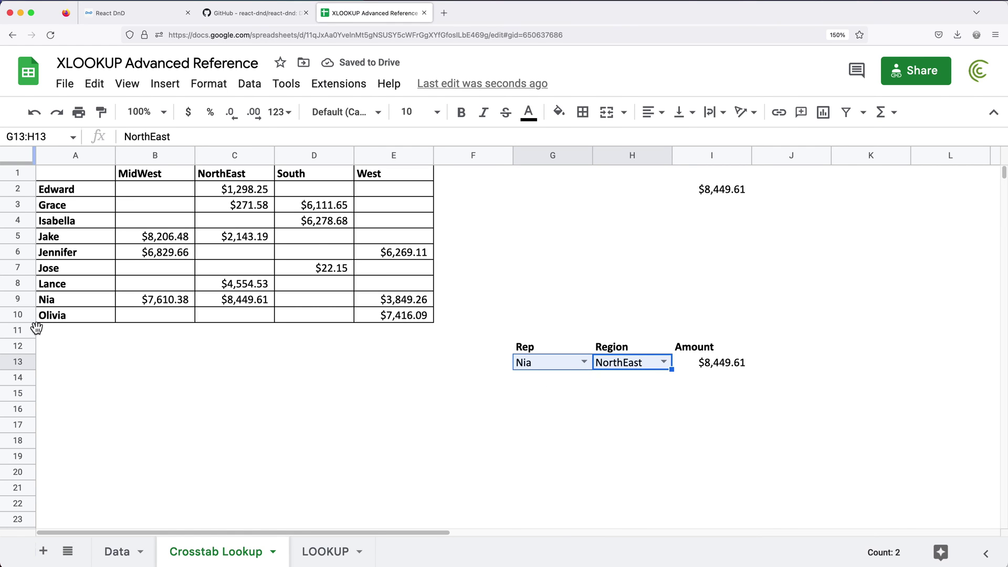
left_click(97, 303)
left_click(247, 302)
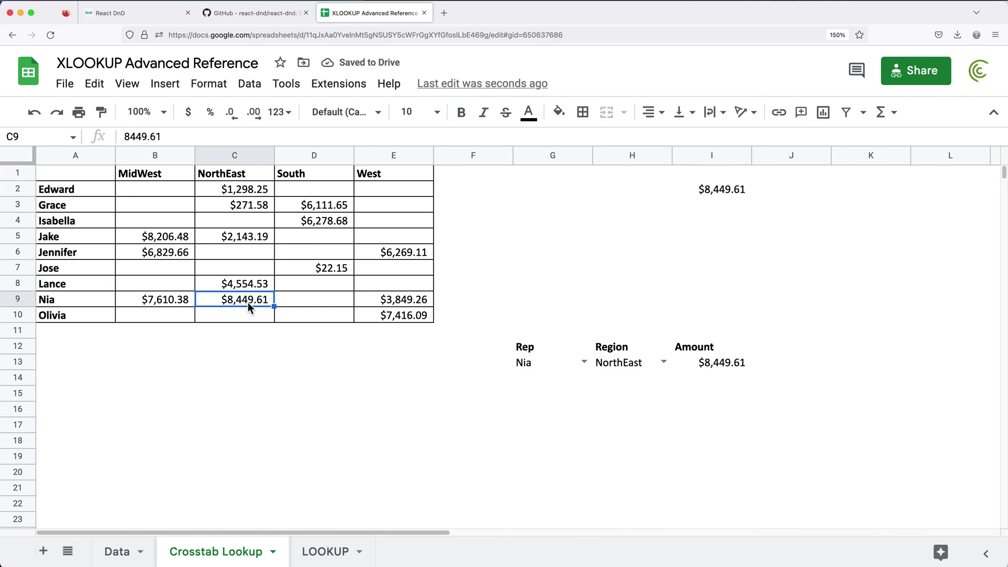
Set the region in H13 to West and check the amount against E9 in the crosstab.
left_click(629, 362)
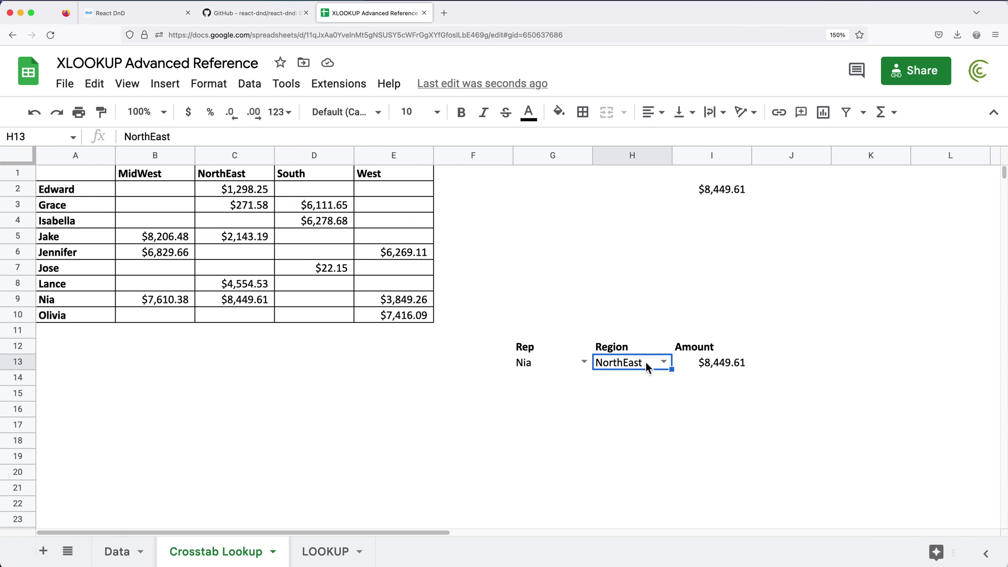
left_click(664, 362)
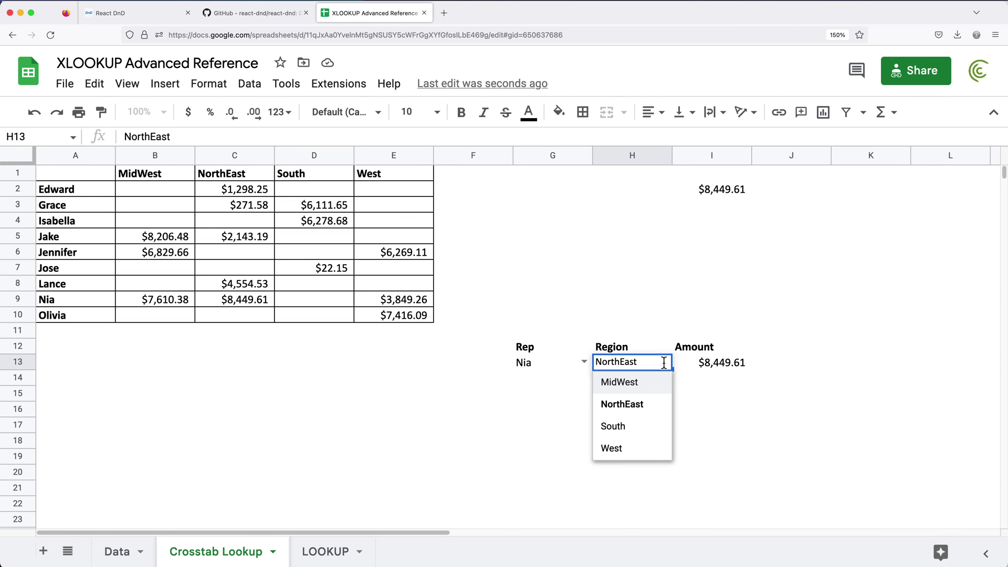
left_click(632, 446)
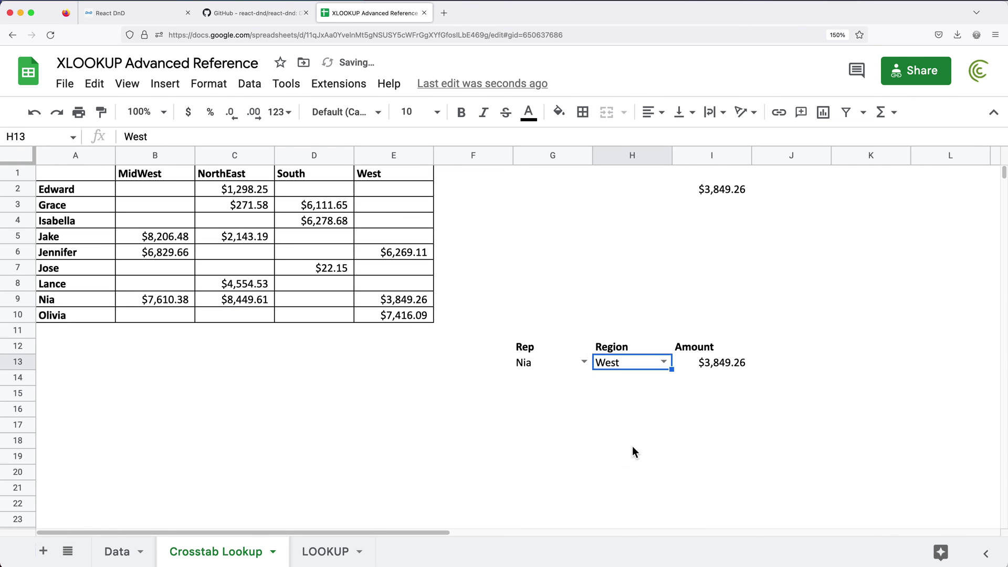
left_click(426, 298)
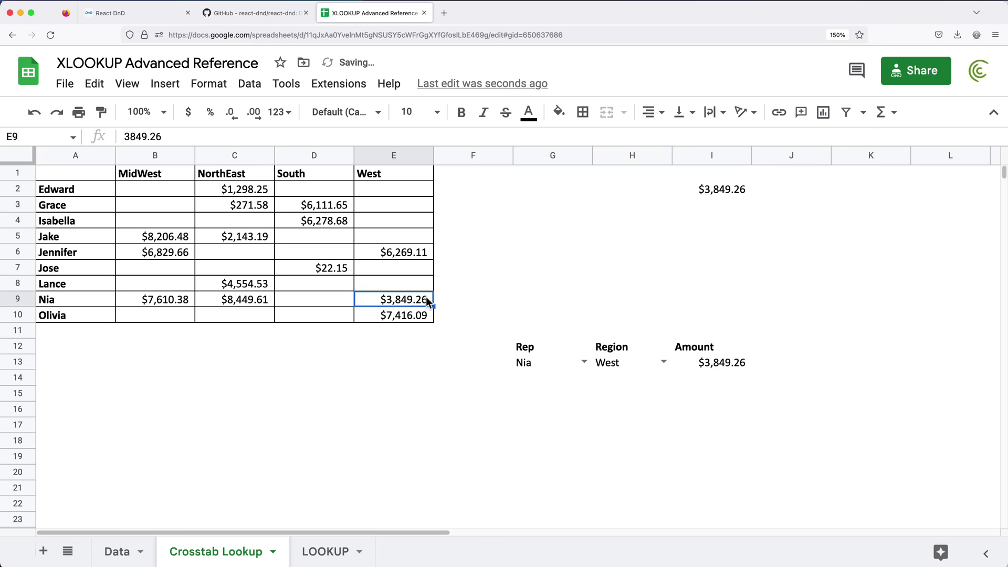
Review the row and column arguments of the INDEX formula in I13 and replace its reference A1:E10 with the whole columns A:E.
double_click(723, 364)
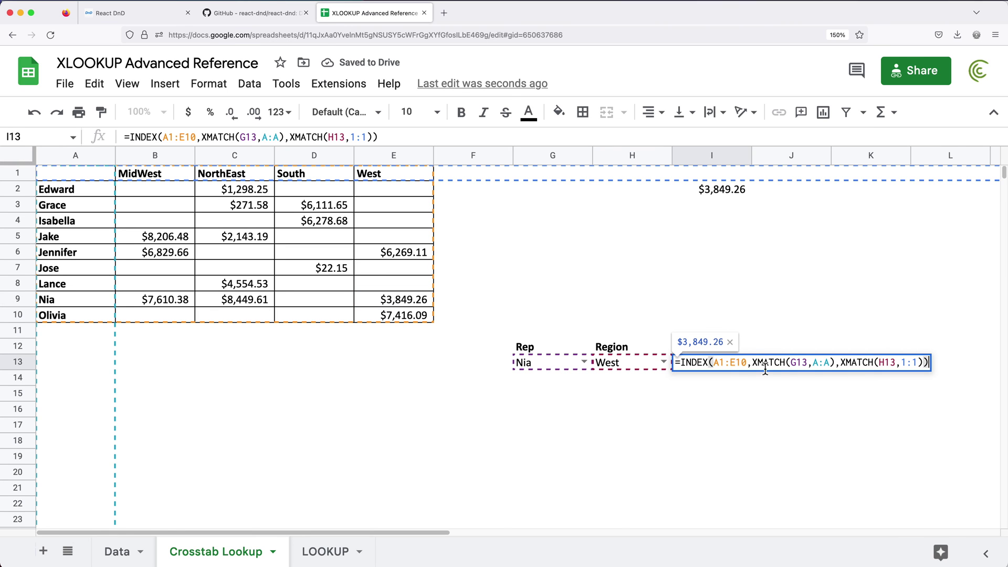
left_click_drag(839, 362, 922, 362)
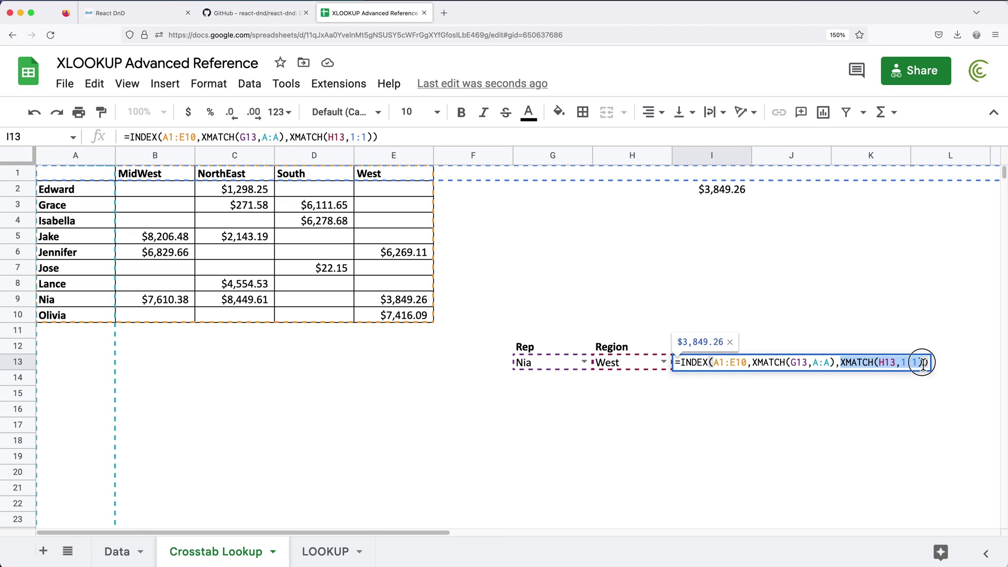
left_click_drag(751, 362, 835, 367)
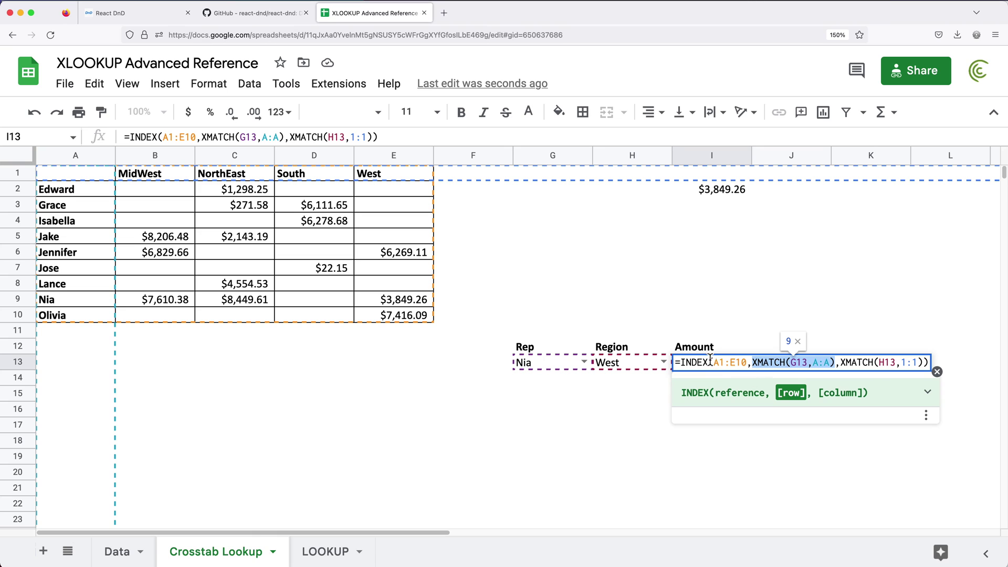
left_click(743, 362)
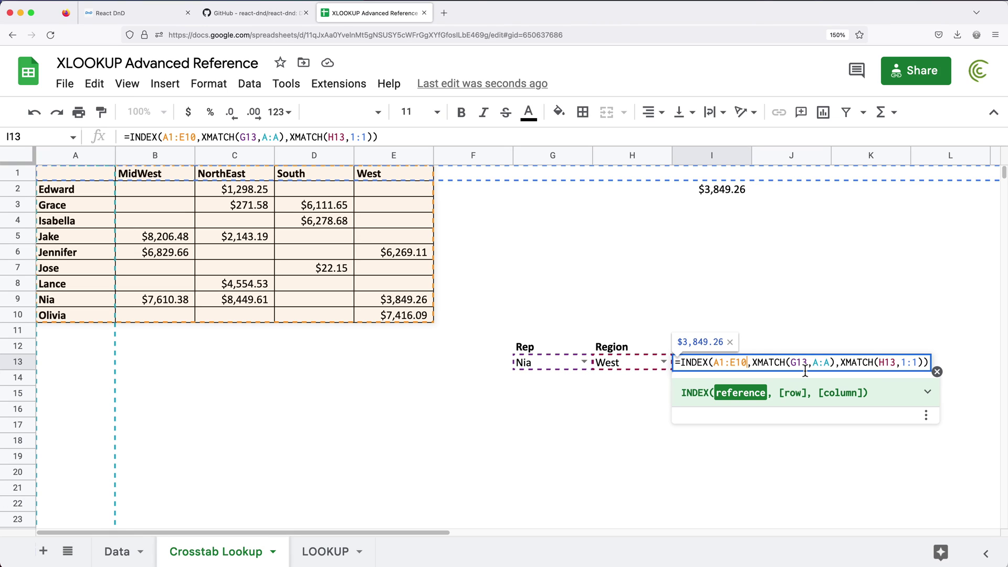
left_click(739, 362)
left_click_drag(748, 362, 713, 363)
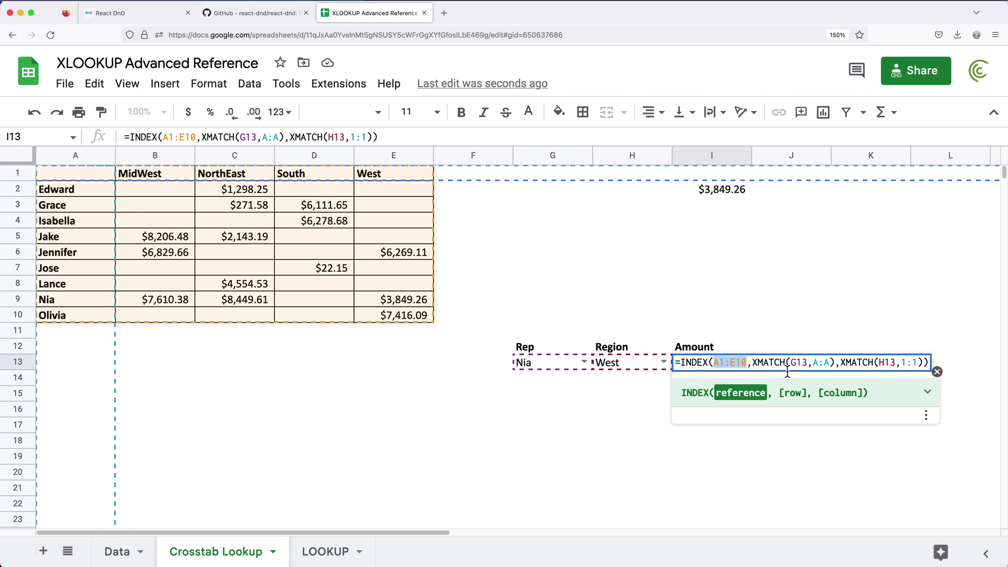
left_click(102, 156)
left_click_drag(131, 156, 386, 155)
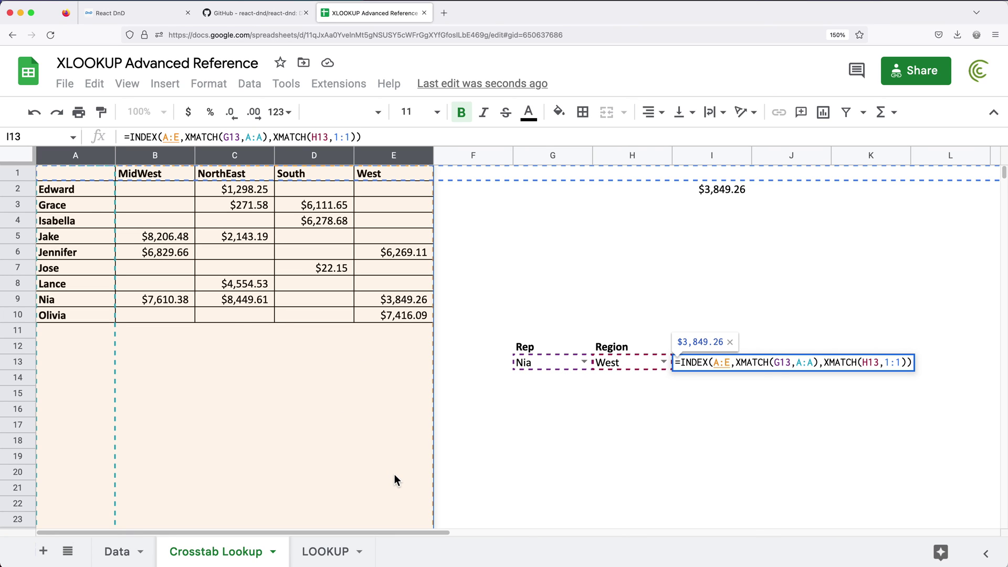
left_click_drag(84, 159, 388, 159)
key("Return")
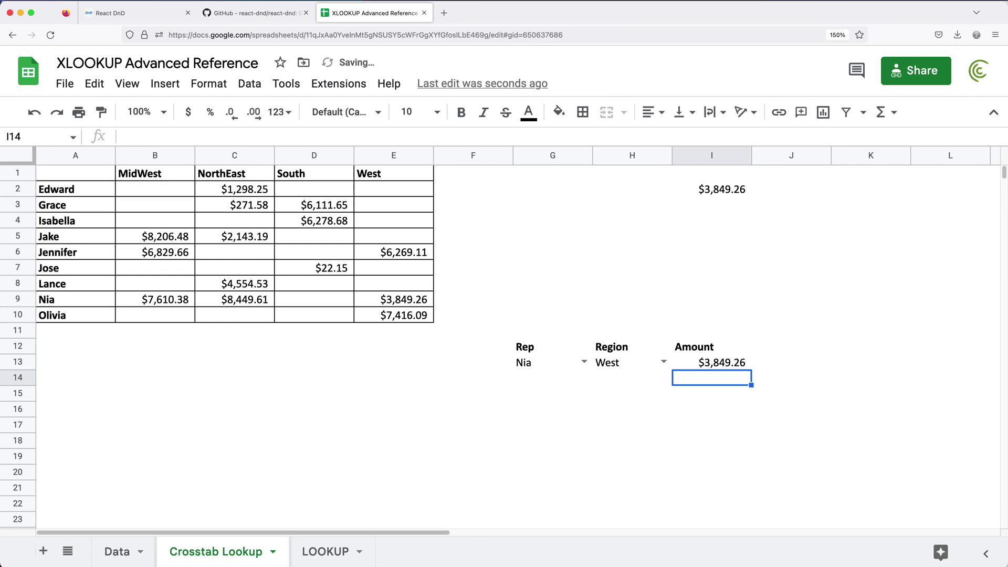
Compare the INDEX formula in I13 with the VLOOKUP formula in I2, leaving both unedited.
double_click(741, 366)
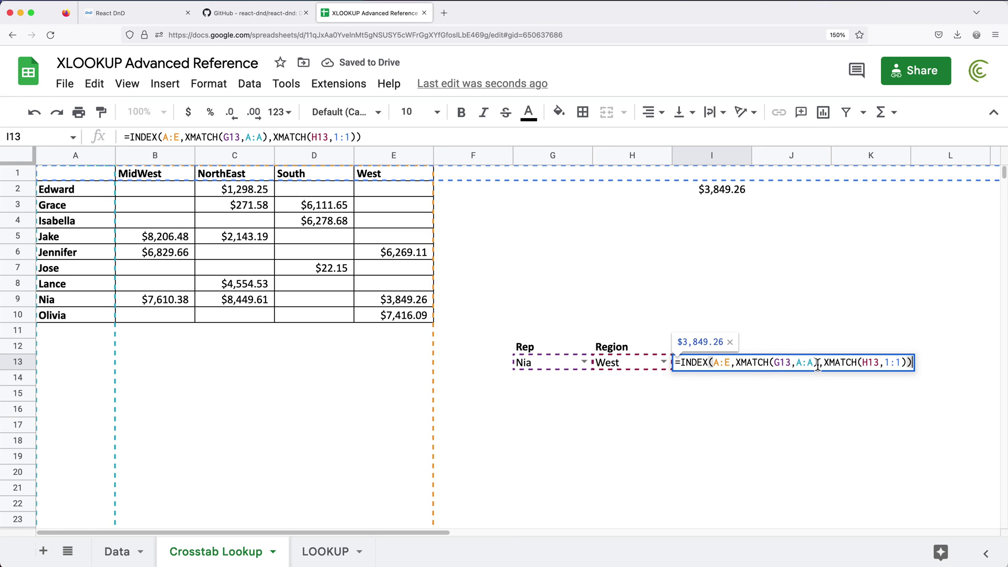
key("Escape")
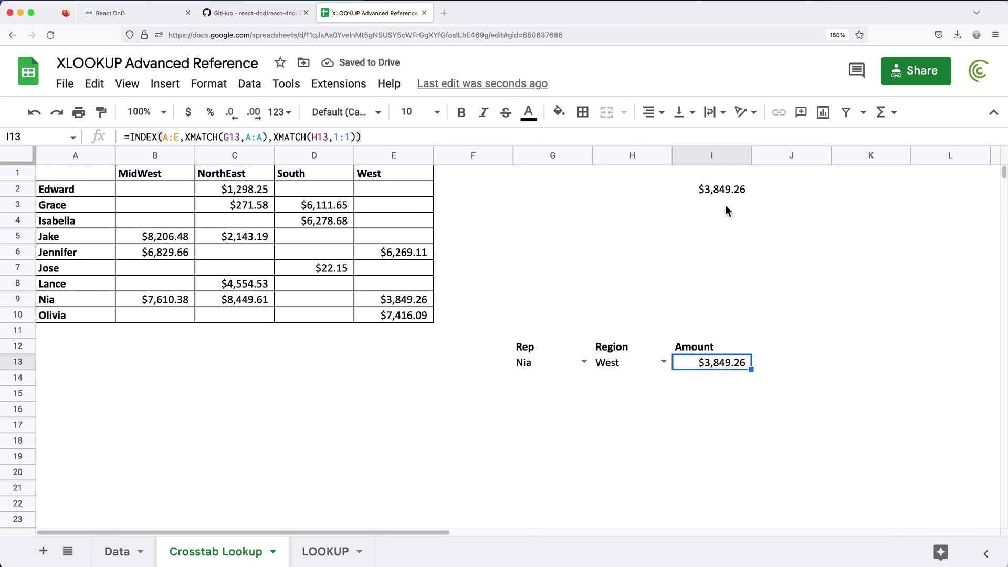
double_click(719, 191)
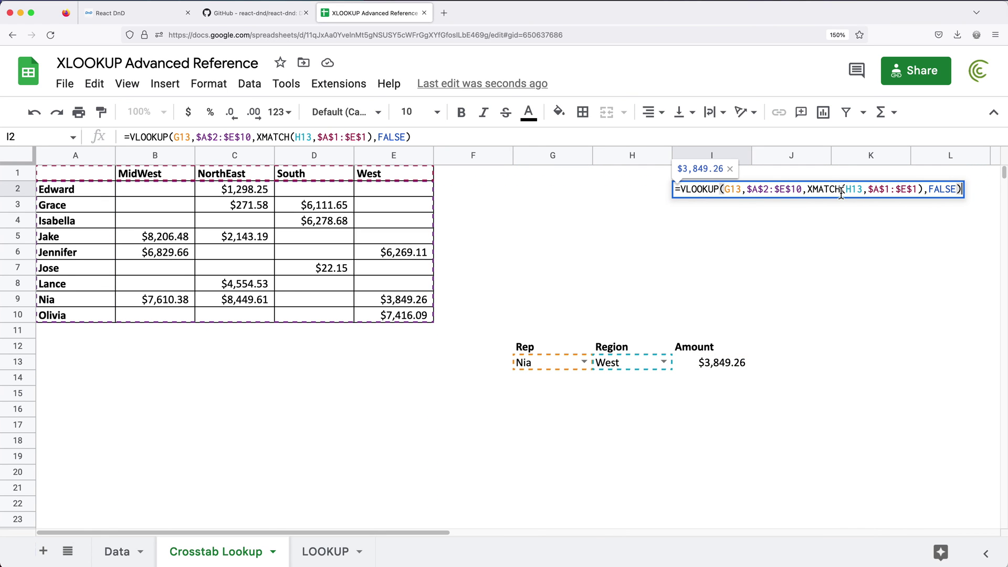
key("Escape")
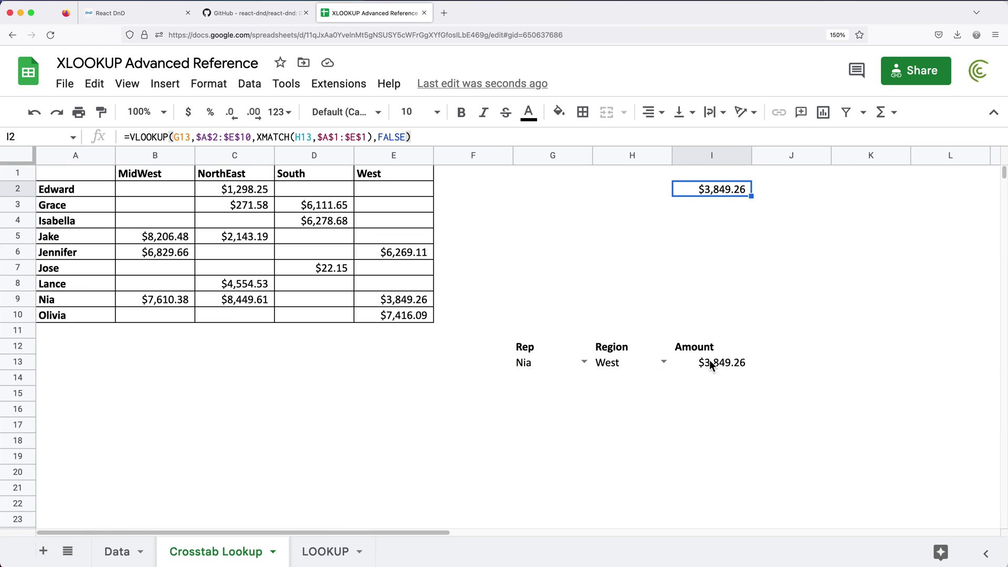
Make the INDEX formula's ranges in I13 absolute as $A:$E, $A:$A and $1:$1, leaving G13 and H13 relative.
double_click(710, 364)
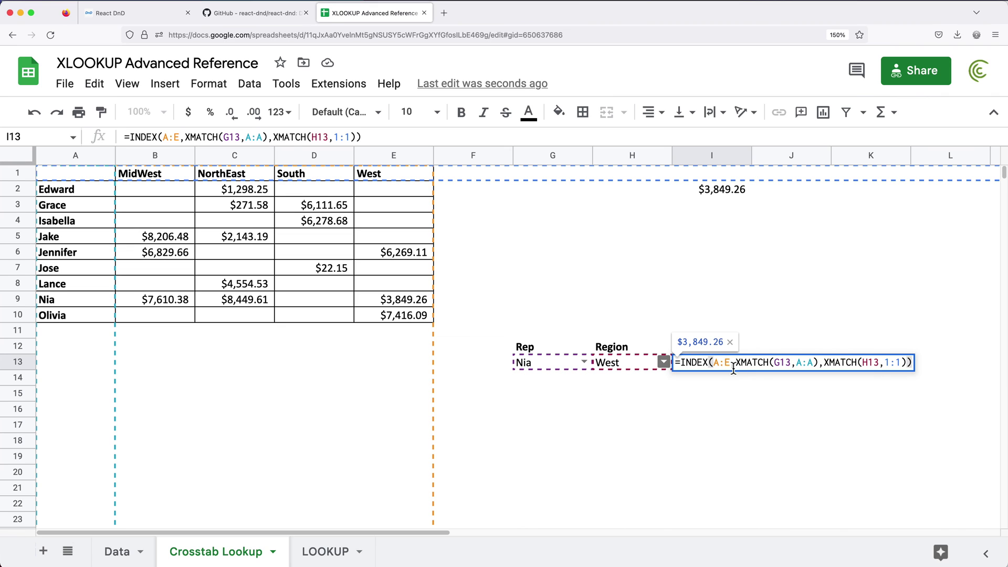
left_click_drag(716, 369, 737, 370)
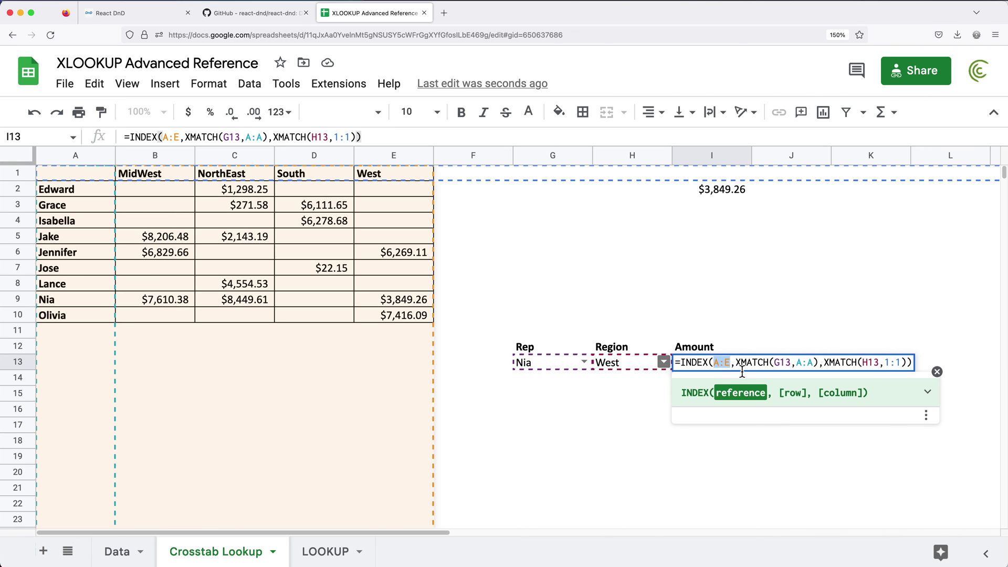
key("F4")
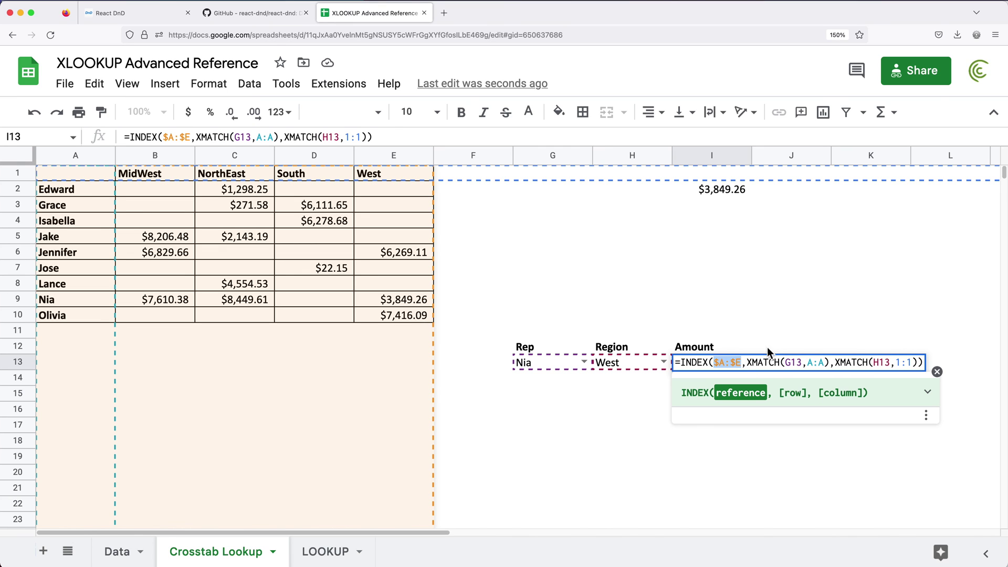
left_click_drag(807, 362, 825, 357)
key("F4")
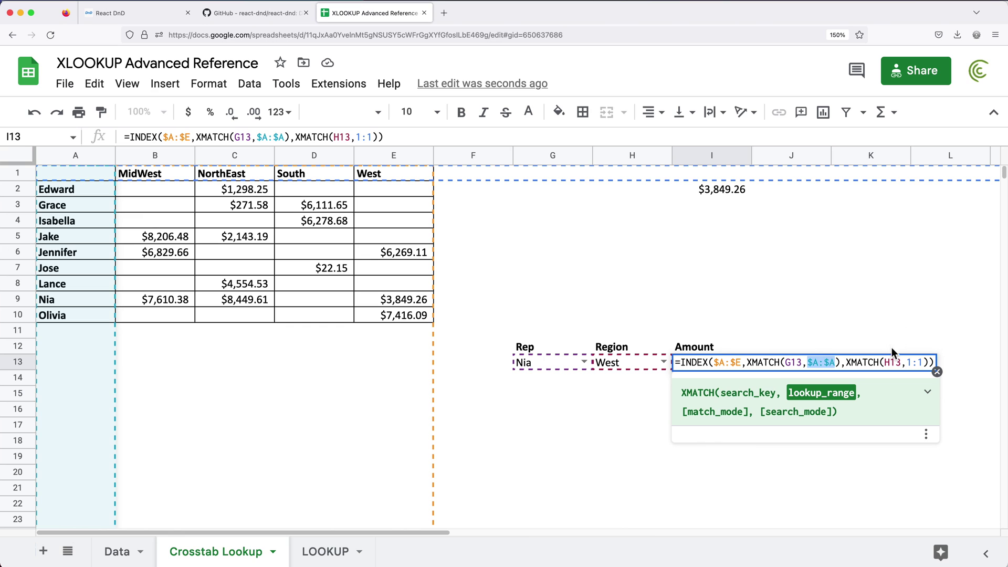
left_click_drag(905, 363, 925, 362)
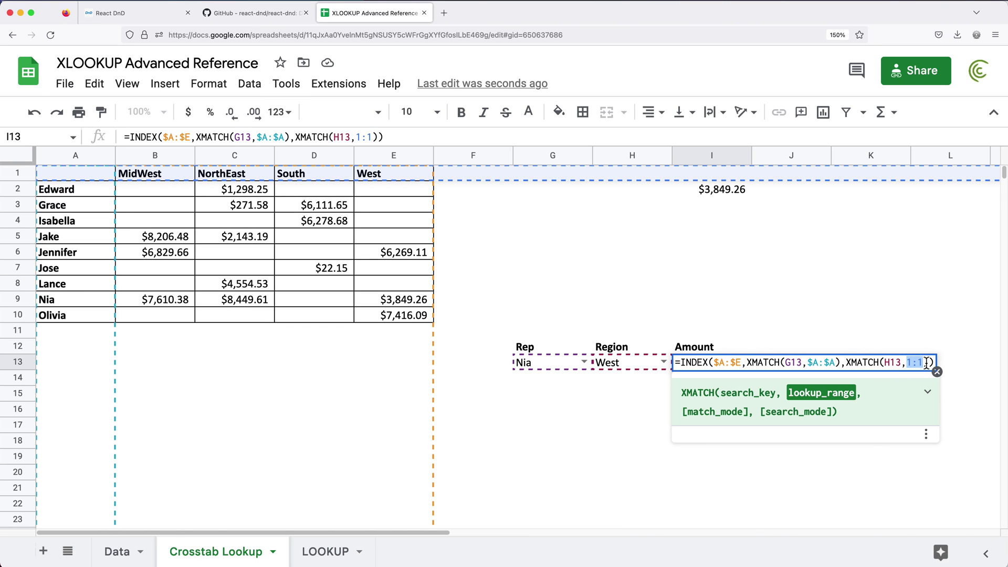
key("F4")
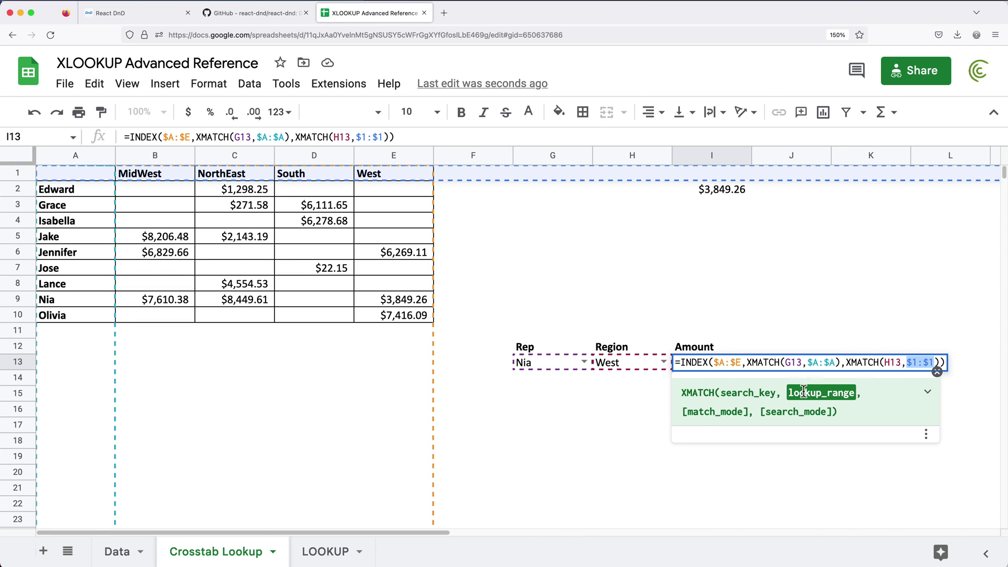
left_click(794, 364)
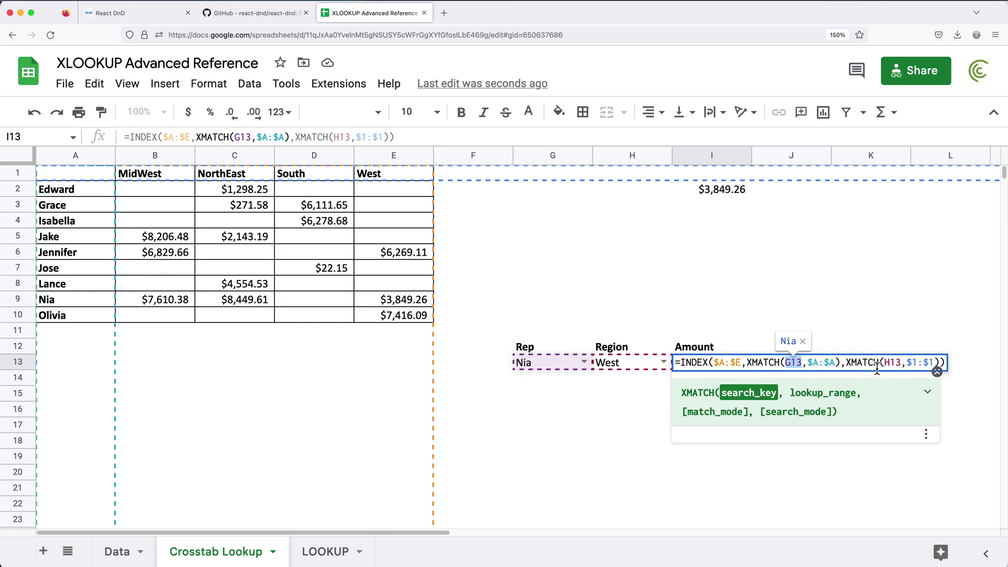
left_click(894, 363)
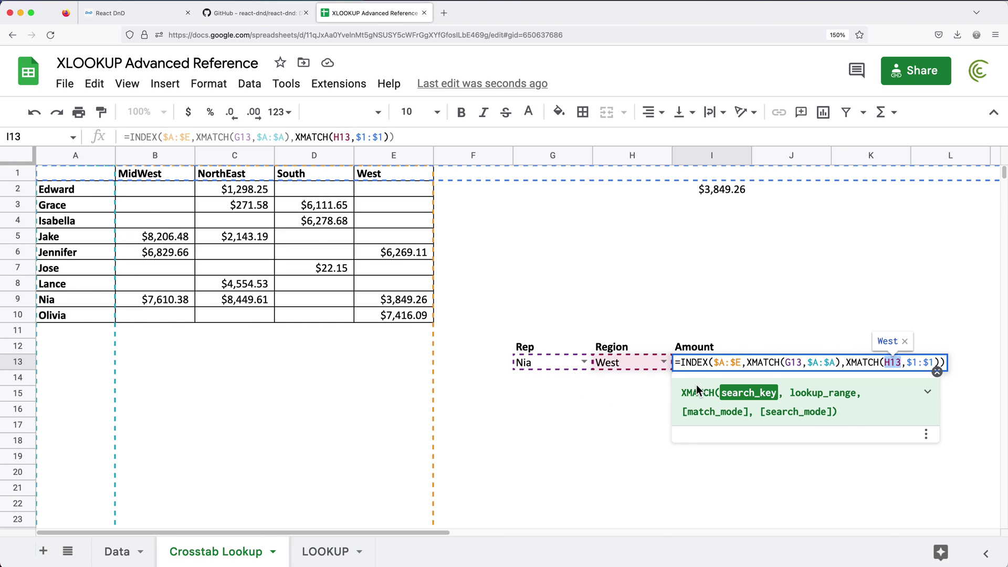
key("Return")
Fill G13:H13 down to row 15 and set row 14 to the rep in A3 and the NorthEast region.
left_click_drag(565, 370, 667, 398)
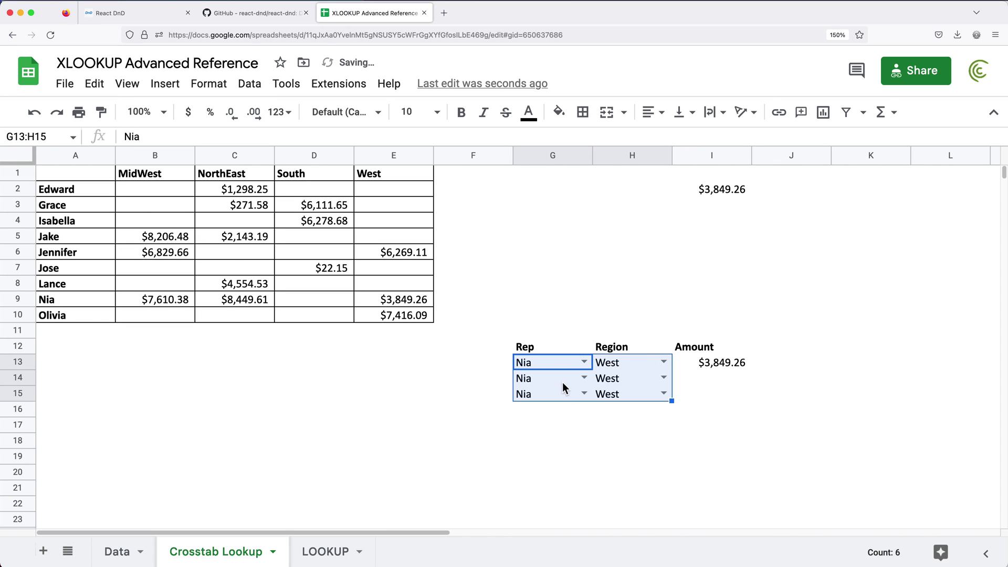
left_click(582, 378)
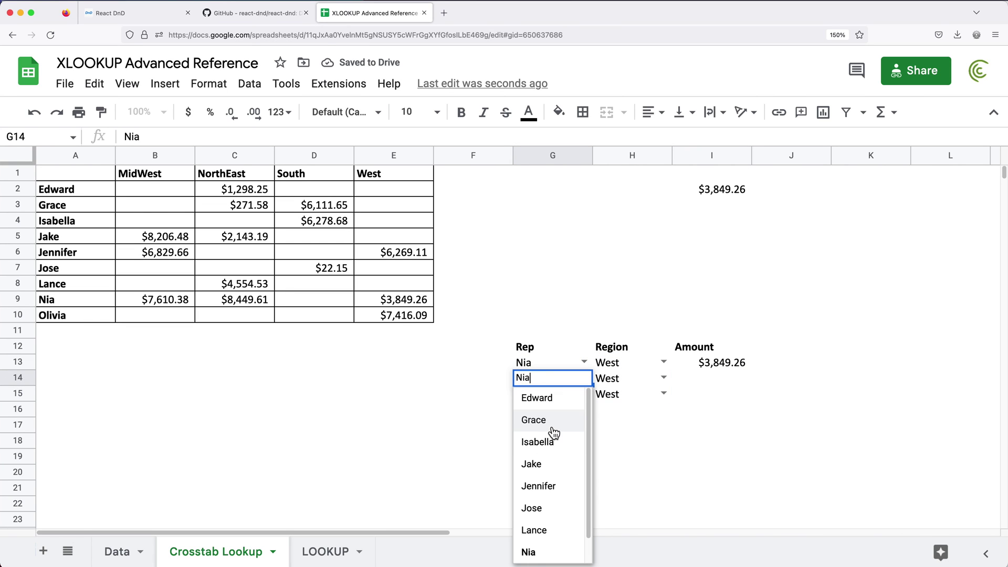
left_click(552, 420)
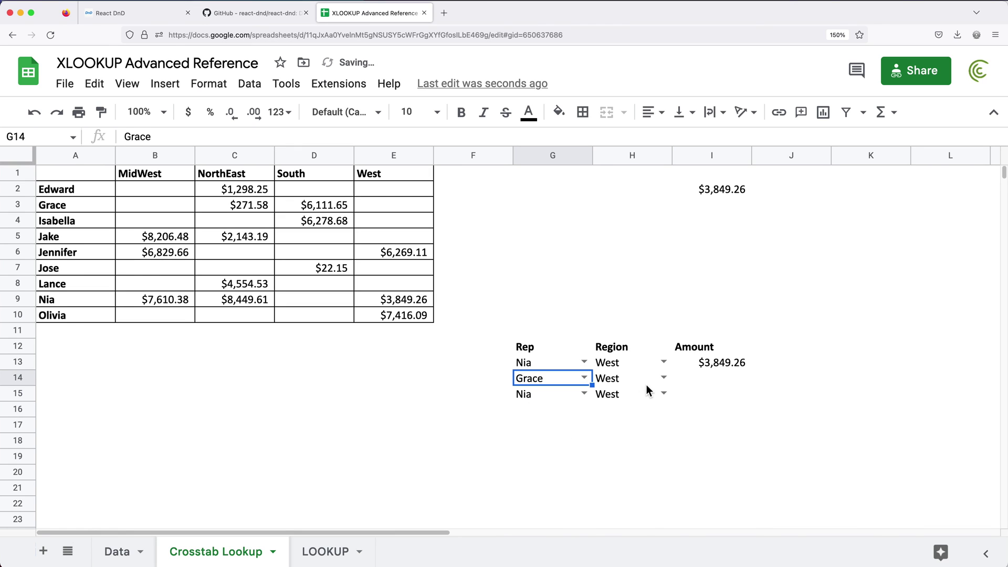
left_click(665, 377)
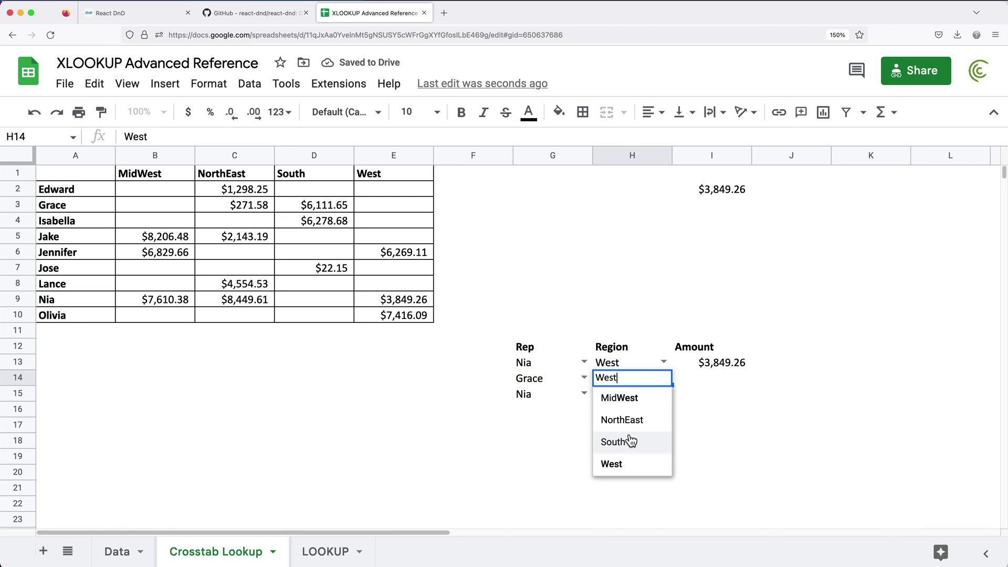
Set the rep in G15 to the one in A10.
left_click(584, 394)
scroll(561, 512, "down", 1)
left_click(560, 548)
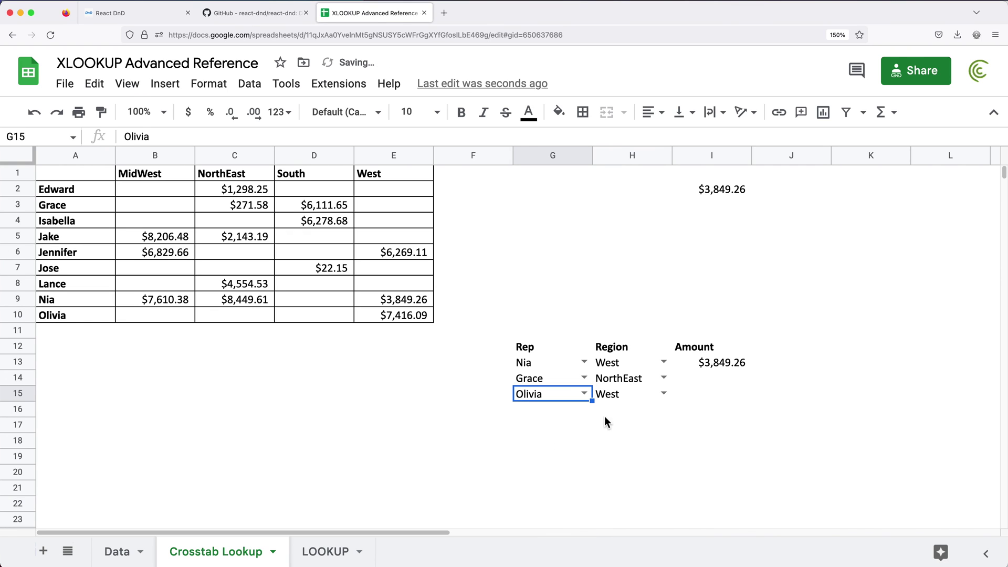
left_click(641, 394)
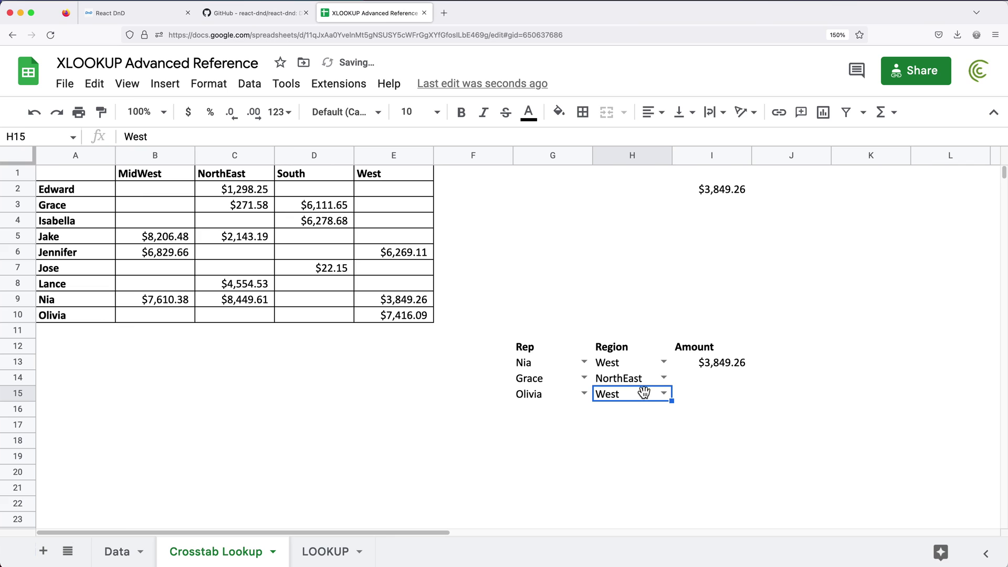
Fill the INDEX formula from I13 down to I15 and check the amounts for the added rep and region pairs.
left_click(729, 361)
left_click_drag(751, 370, 749, 402)
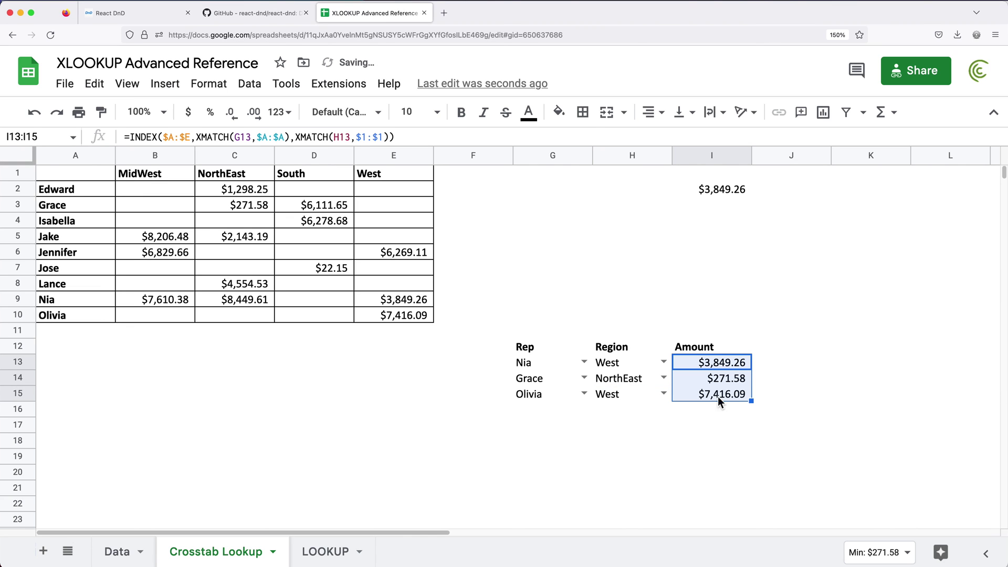
left_click_drag(560, 386, 672, 414)
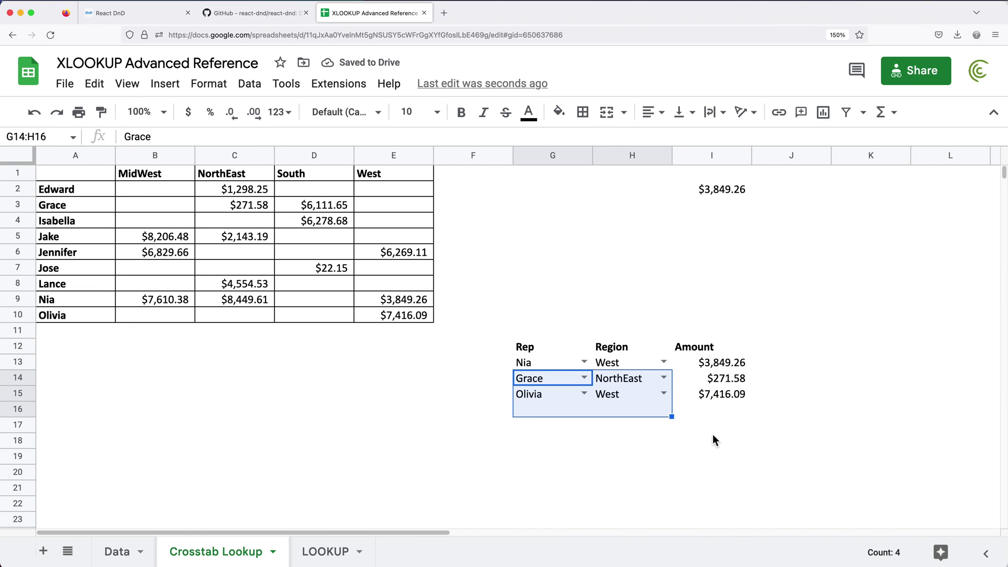
left_click(719, 395)
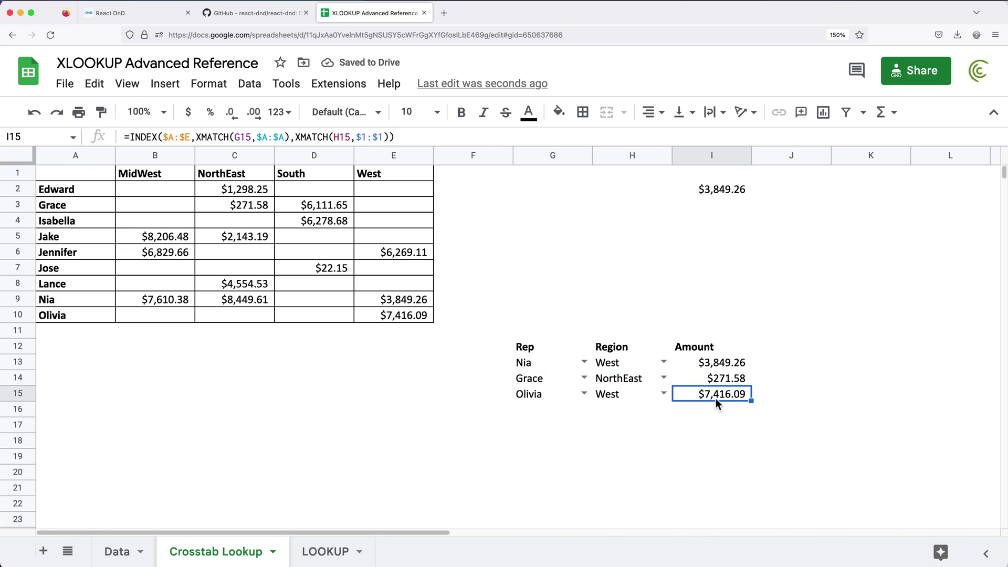
Copy the complete text of the INDEX formula in I13 without changing it.
double_click(723, 364)
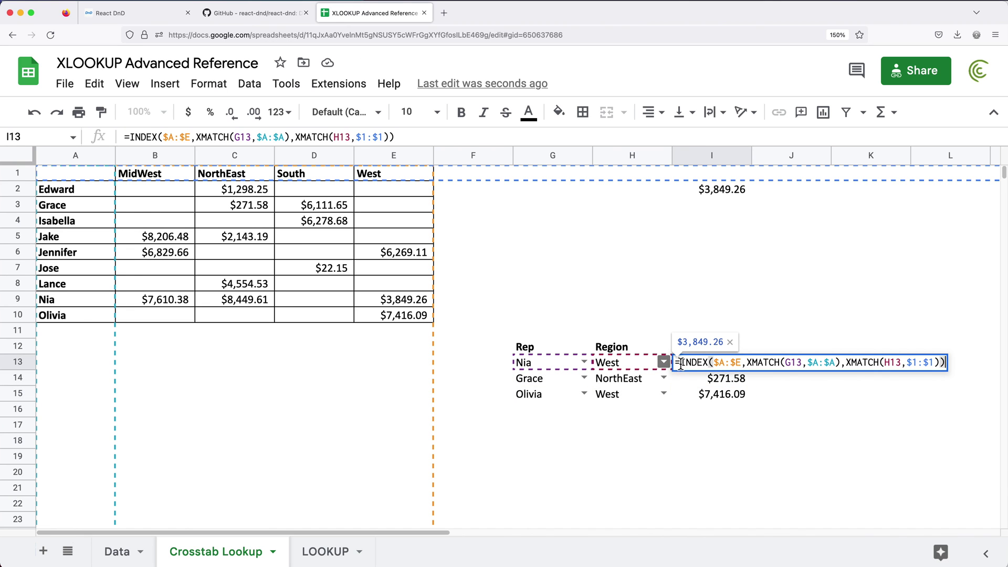
left_click_drag(675, 364, 967, 367)
key("ctrl+c")
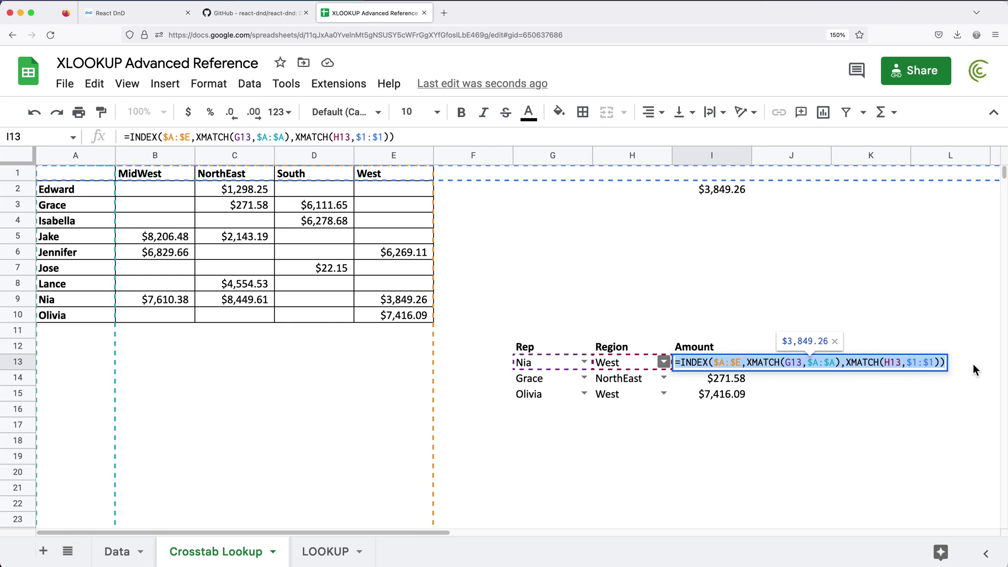
key("Return")
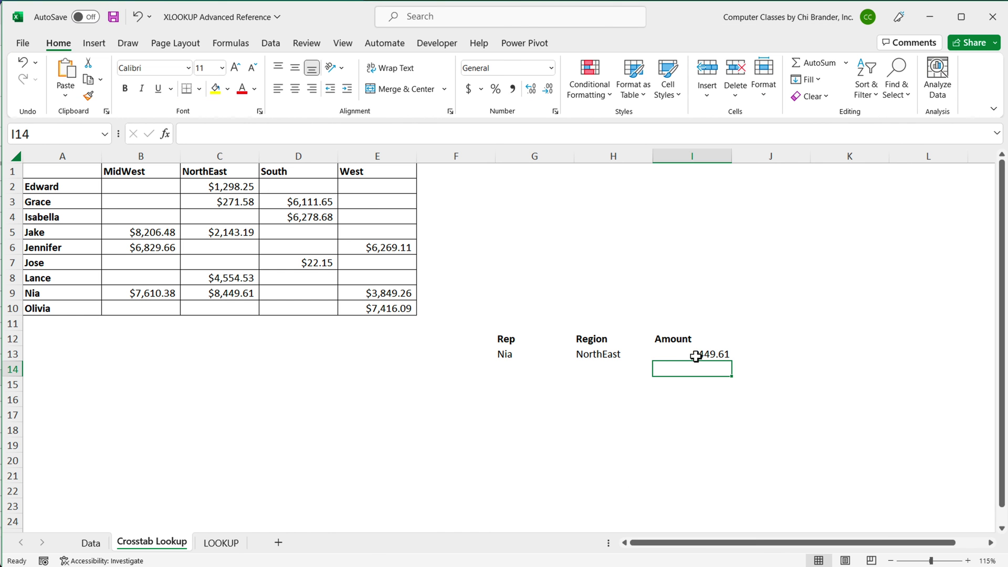
Switch to Excel and replace the VLOOKUP formula in I13 with the copied =INDEX($A:$E,XMATCH(G13,$A:$A),XMATCH(H13,$1:$1)).
double_click(694, 356)
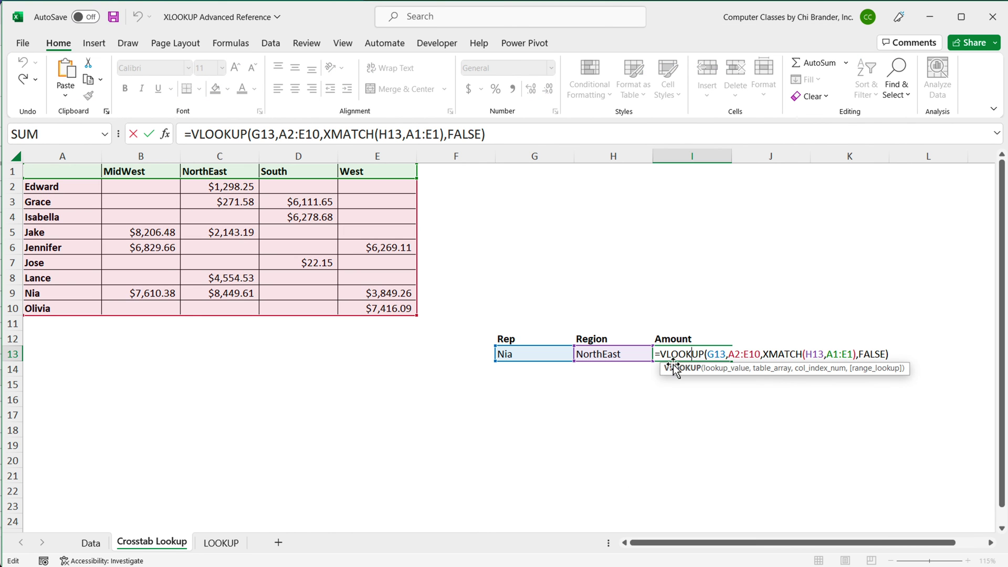
left_click_drag(655, 360, 956, 357)
key("Delete")
key("ctrl+v")
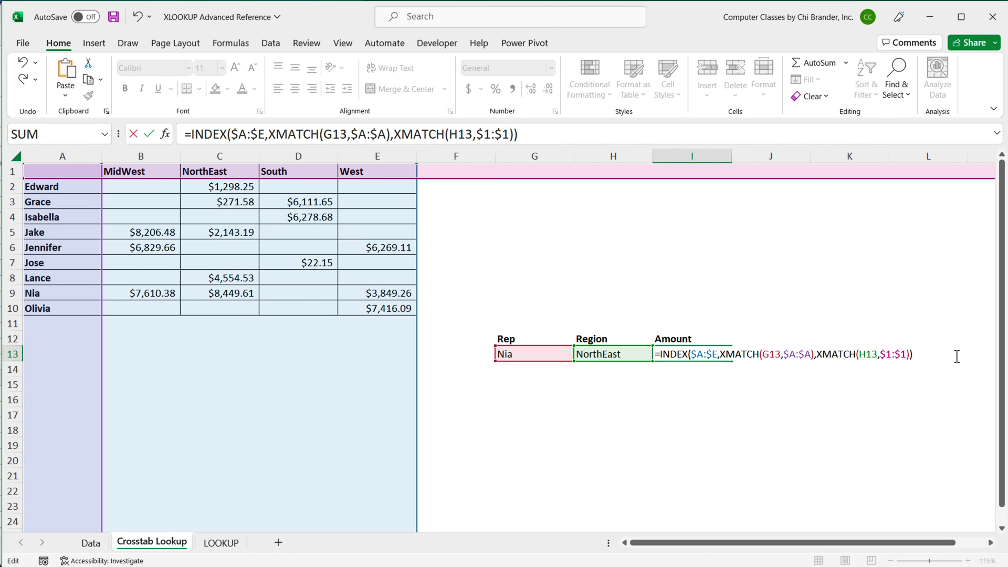
key("Return")
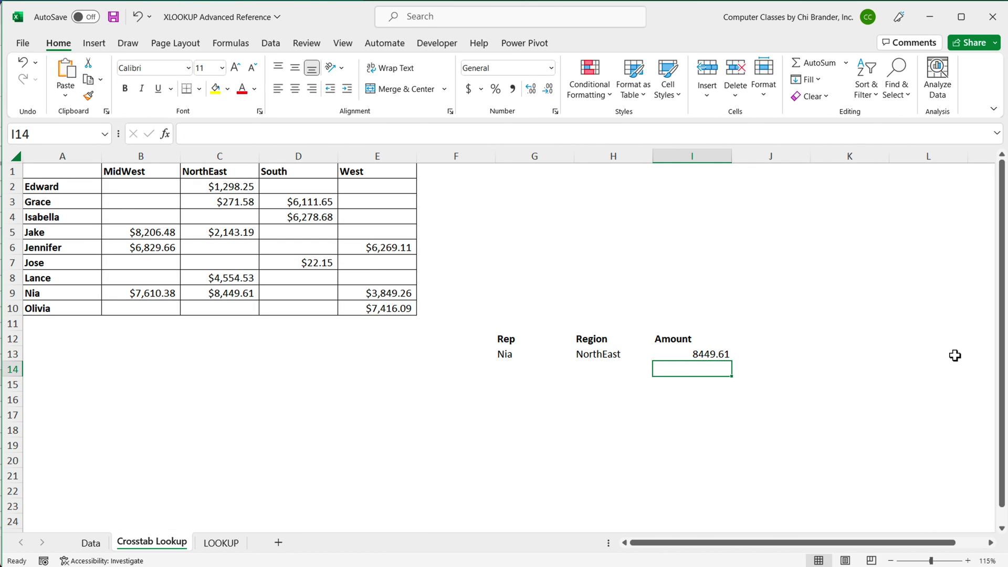
Format the amount in I13 as Accounting and check the rep and region cells beside it.
left_click(711, 353)
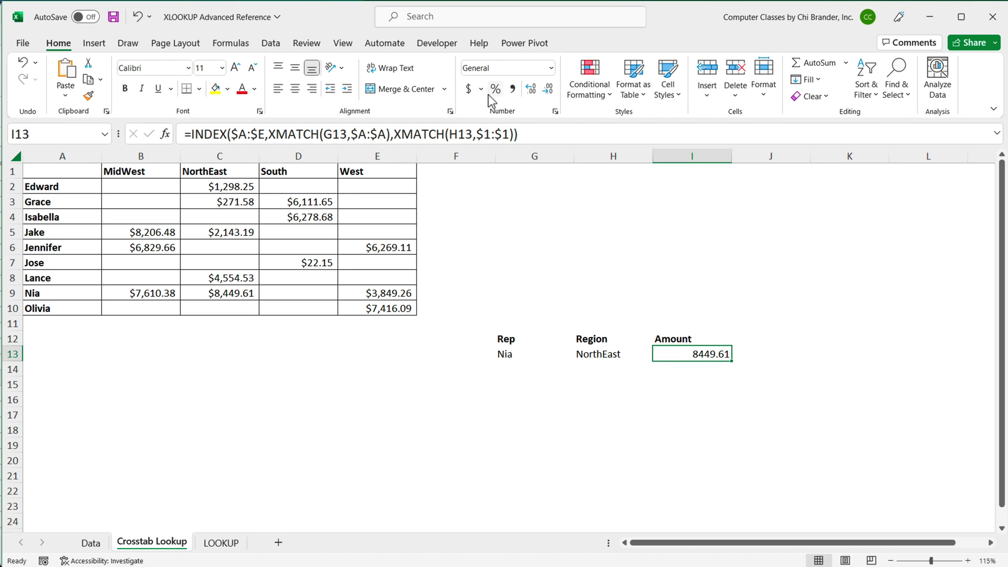
left_click(468, 88)
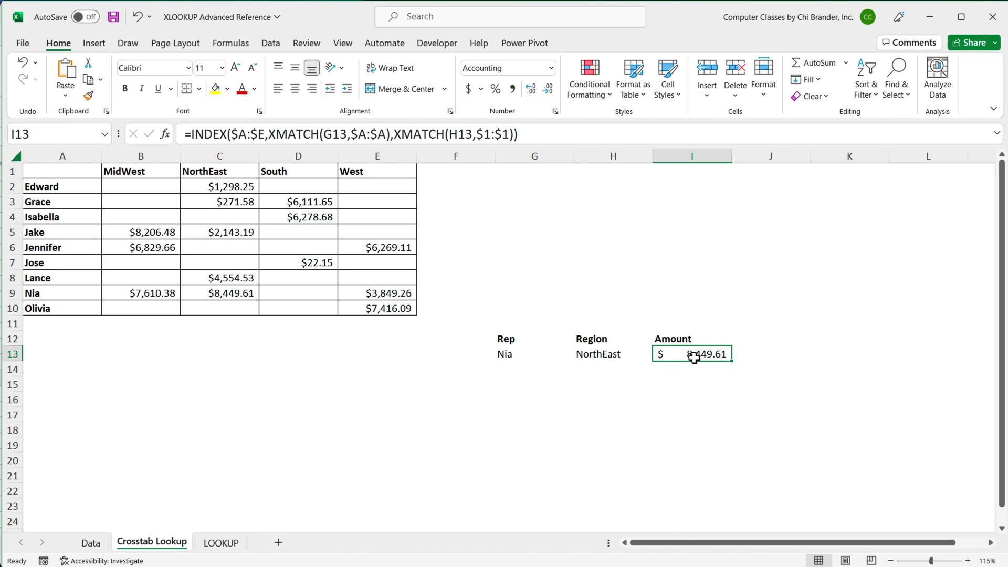
left_click(525, 360)
left_click(604, 357)
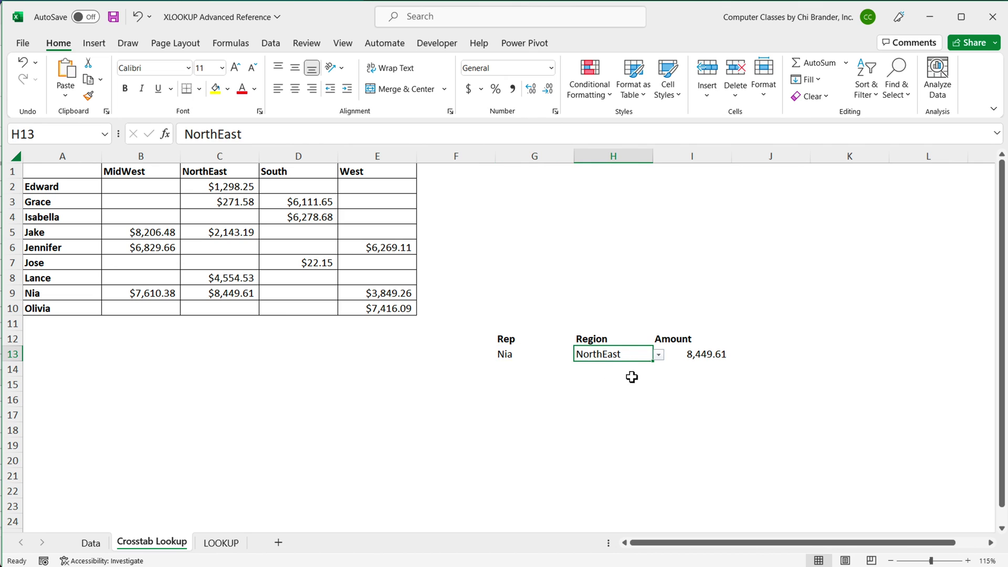
Replace both XMATCH functions in the INDEX formula in I13 with MATCH.
double_click(704, 354)
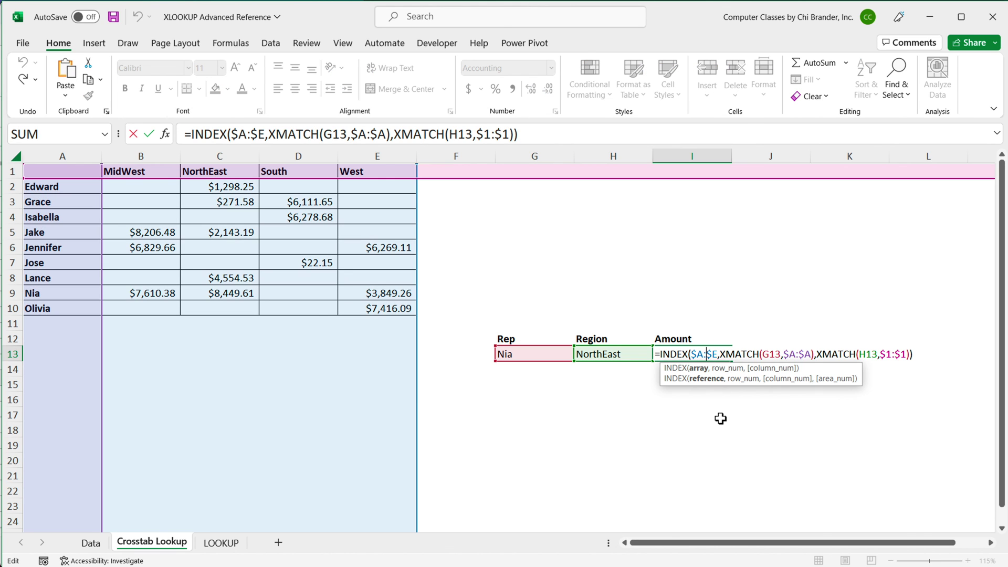
left_click(914, 354)
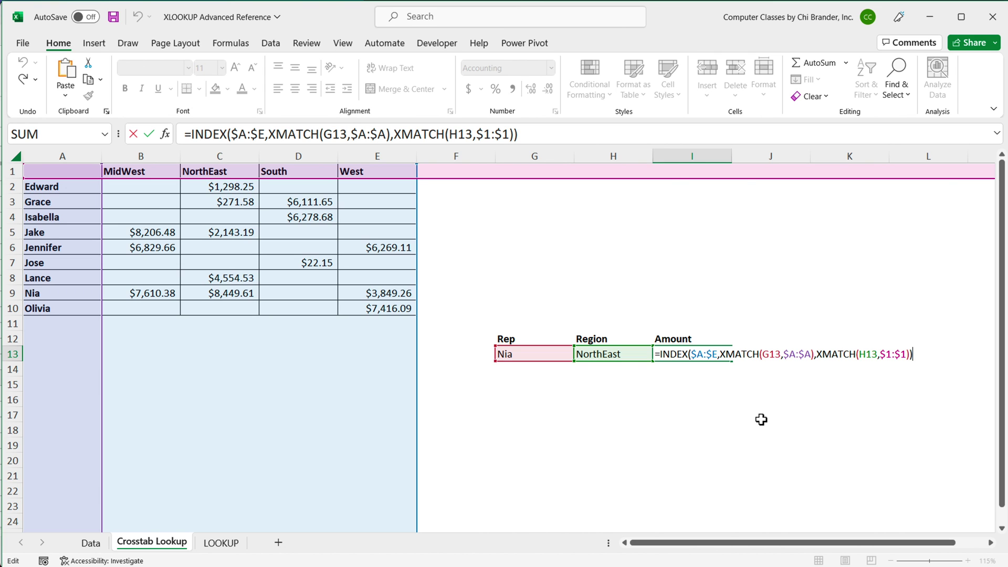
key("ctrl+Return")
double_click(720, 356)
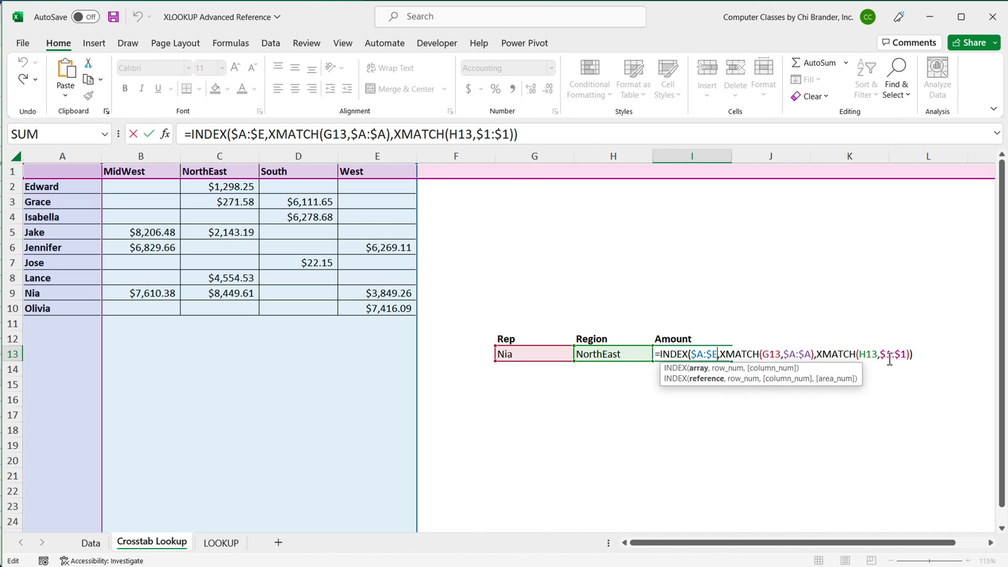
left_click(730, 355)
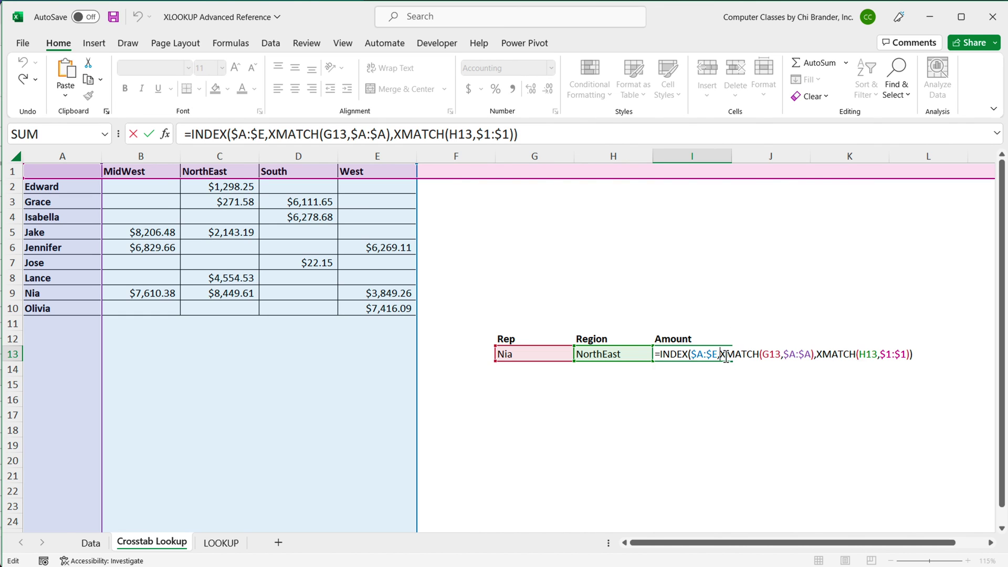
key("Delete")
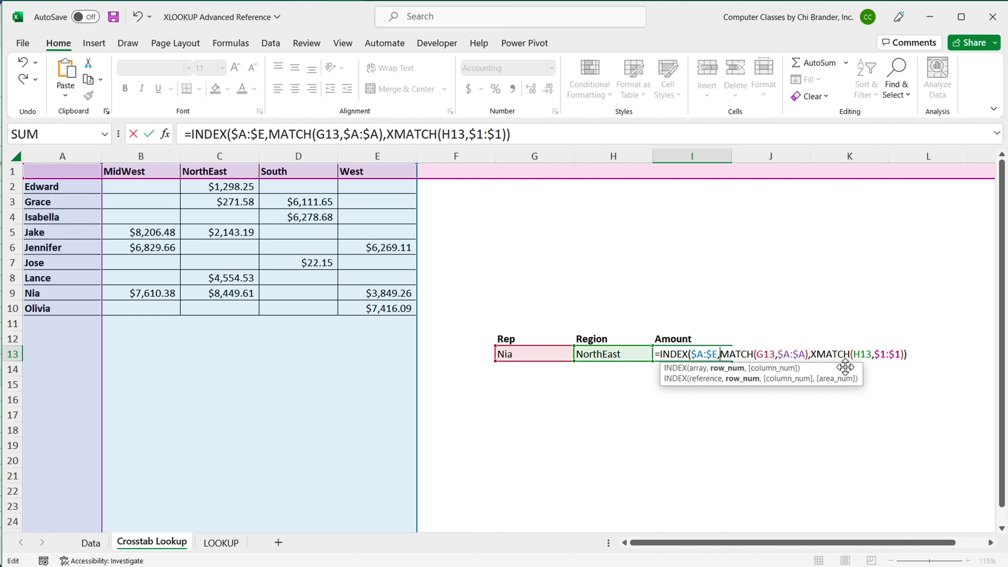
left_click(813, 355)
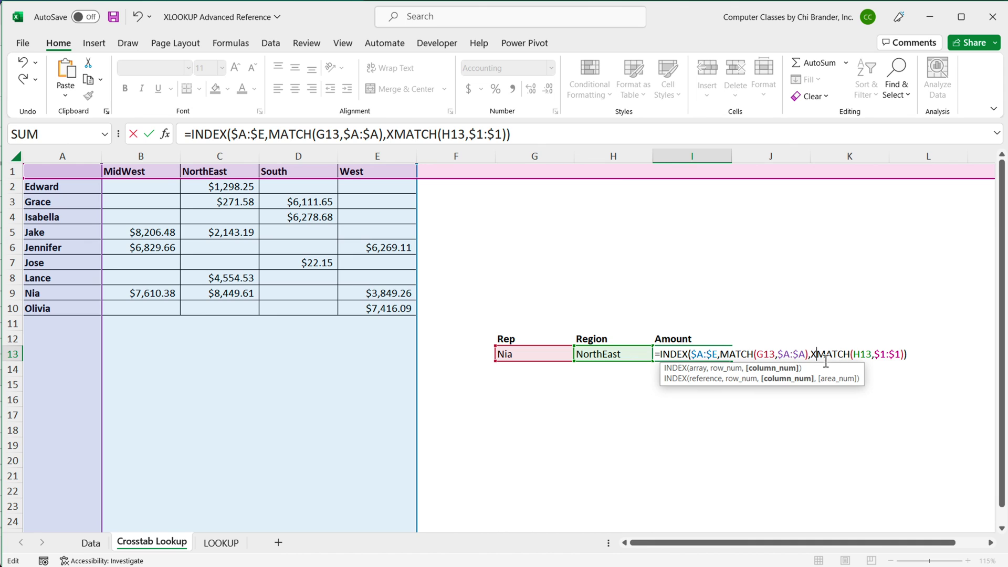
key("Delete")
Add the exact-match argument 0 to both MATCH functions in I13 and review the finished formula.
left_click(807, 357)
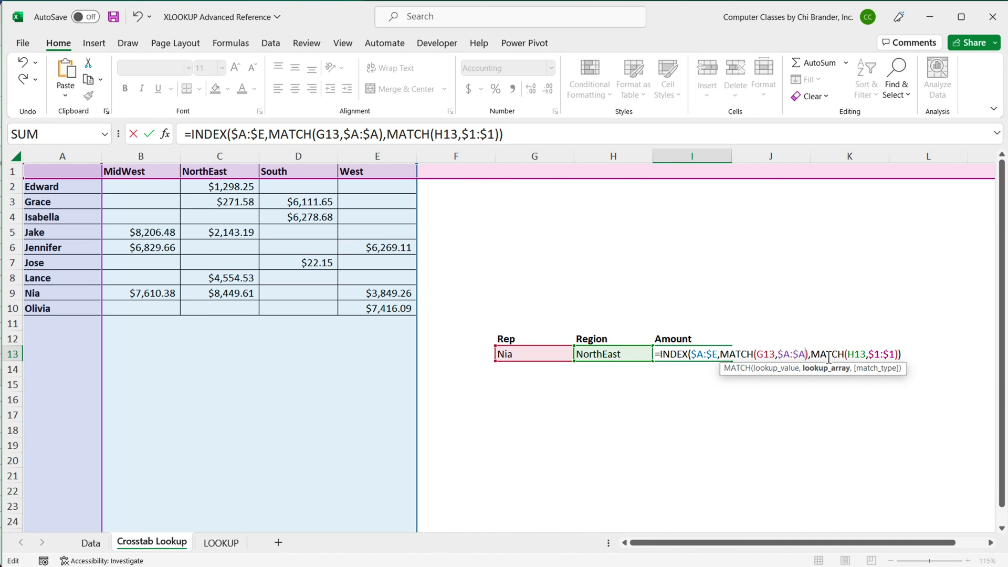
type(",0")
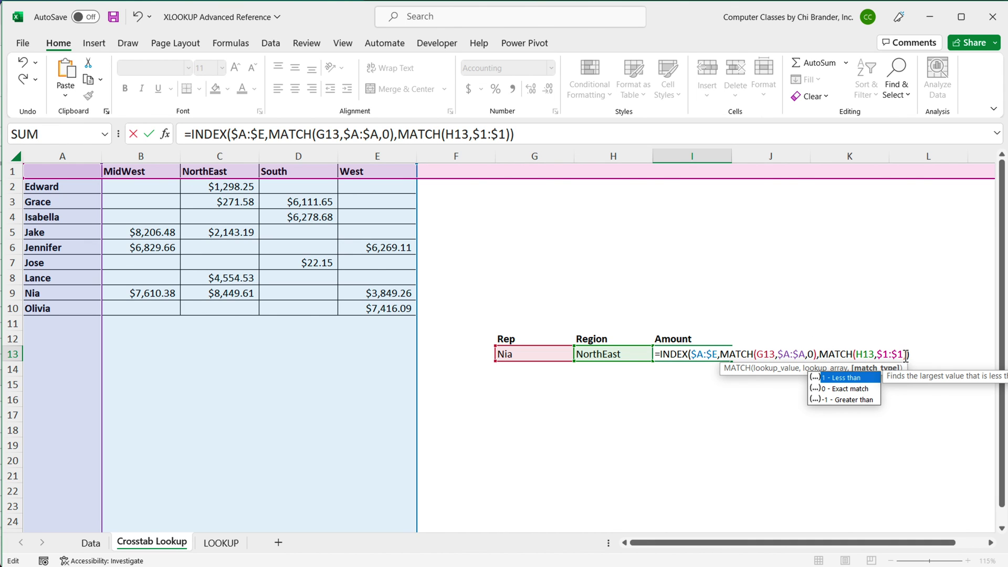
left_click(906, 356)
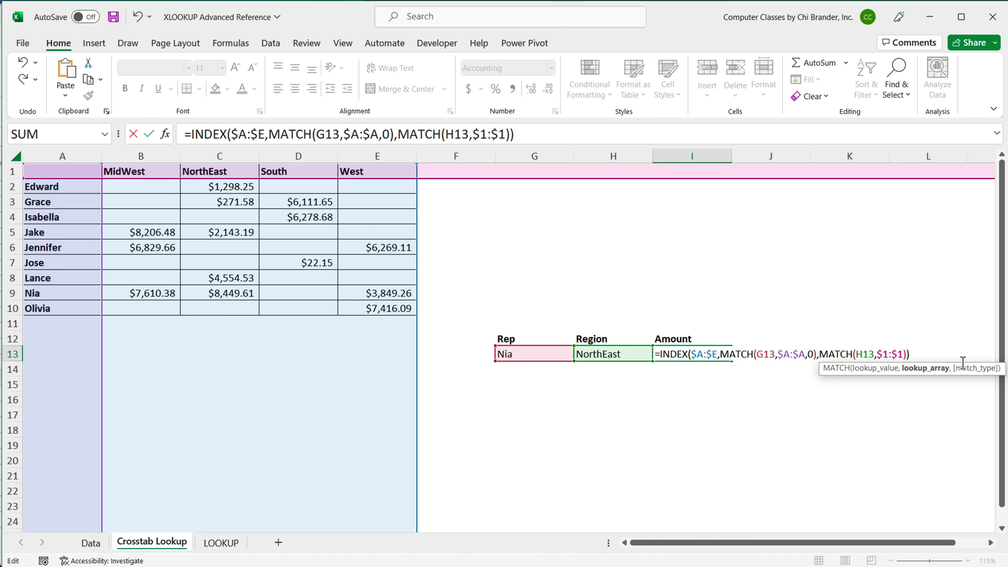
type(",0")
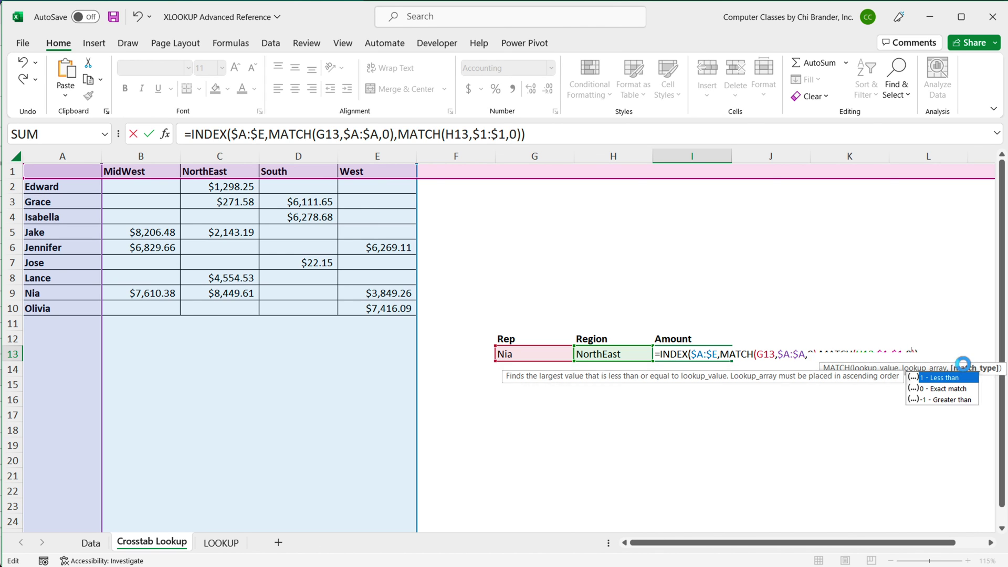
key("Return")
double_click(703, 354)
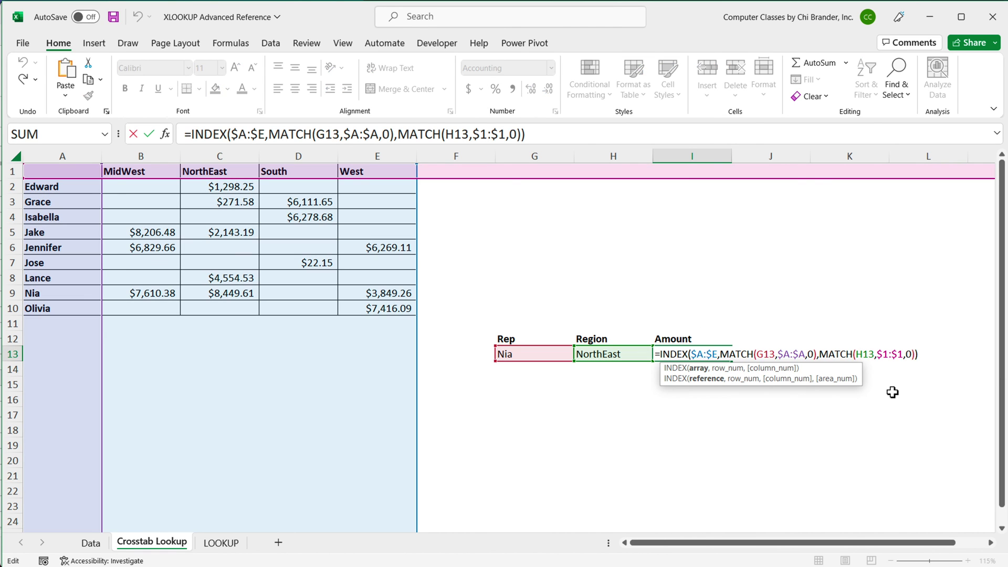
left_click(927, 355)
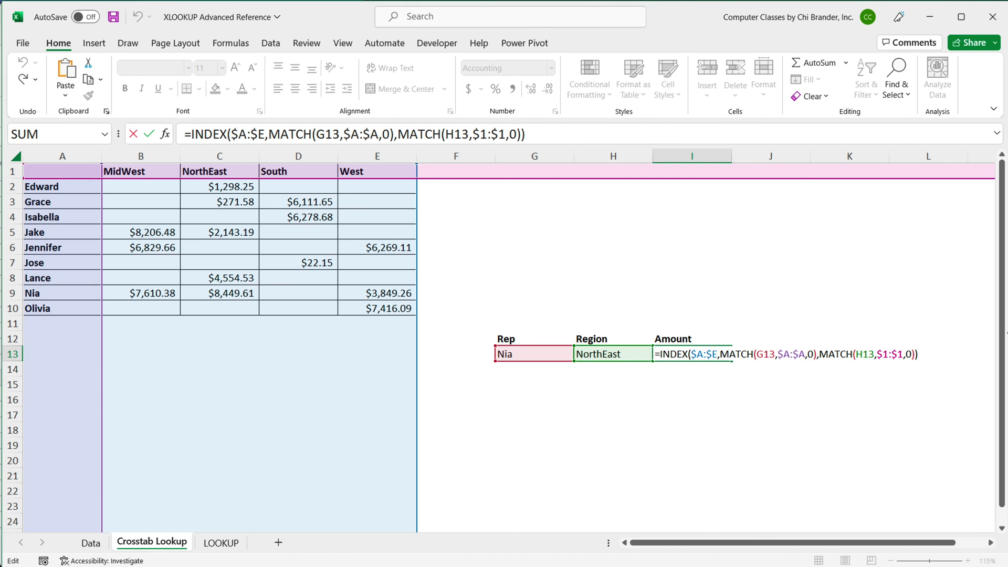